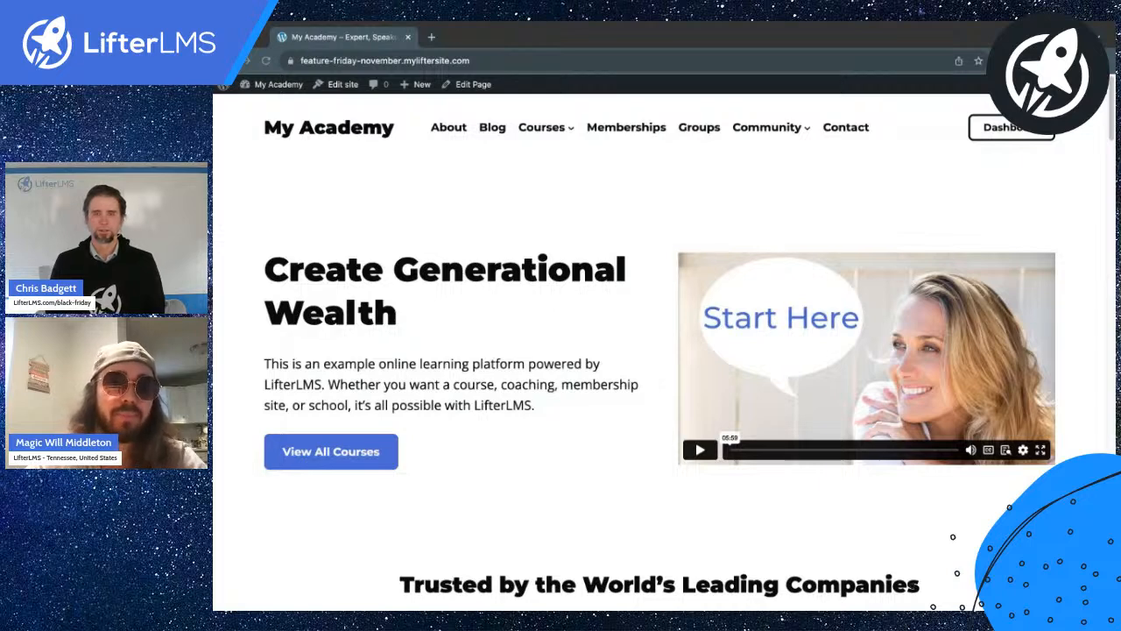
Open the Saving Strategy course for editing from the Courses list.
{"action": "left_click", "coordinate": [277, 85]}
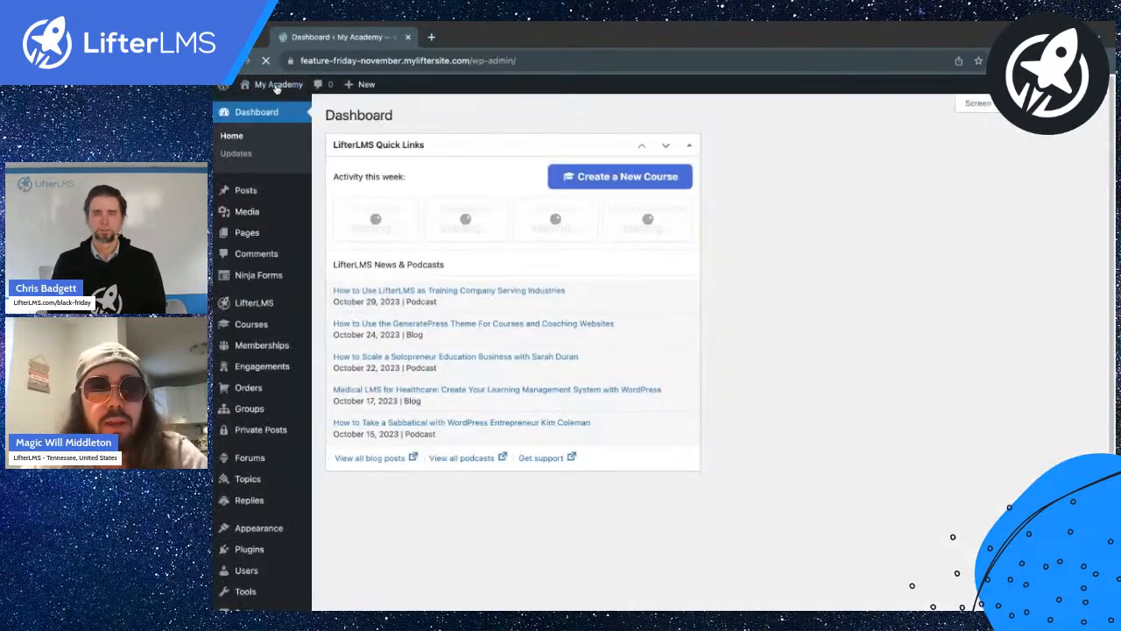
{"action": "left_click", "coordinate": [246, 330]}
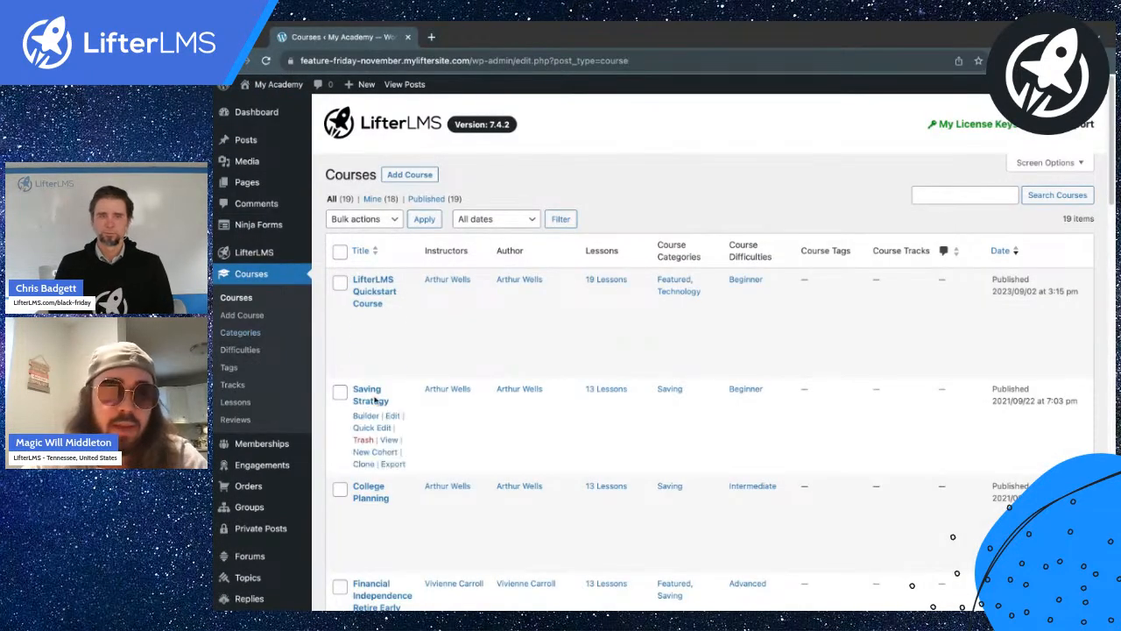
{"action": "scroll", "coordinate": [364, 385], "scroll_direction": "down", "scroll_amount": 1}
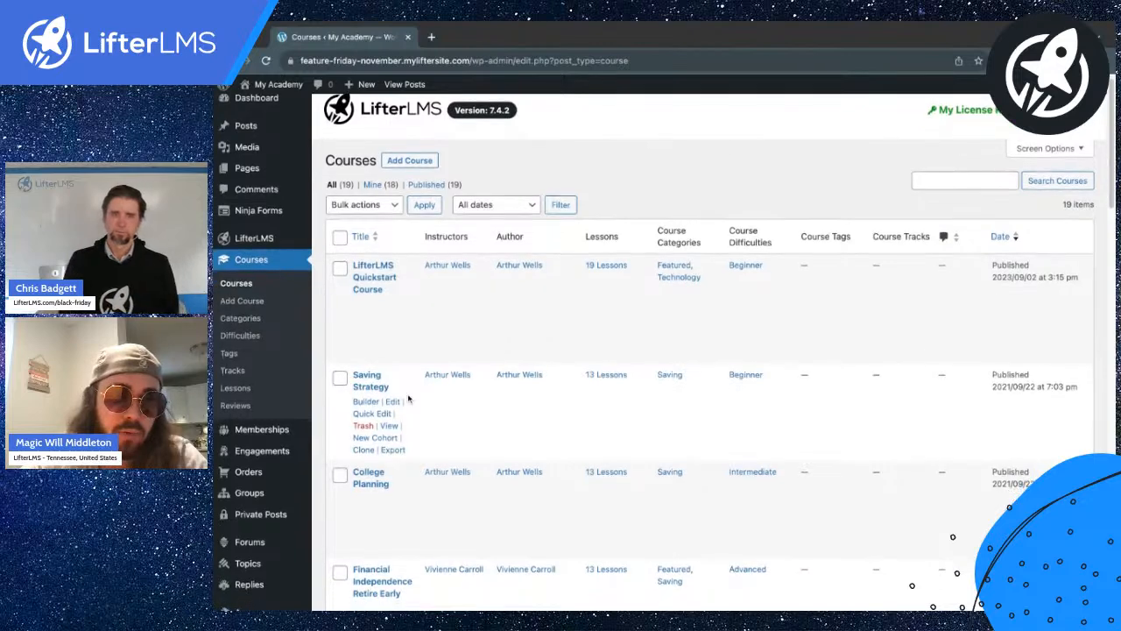
{"action": "left_click", "coordinate": [364, 380]}
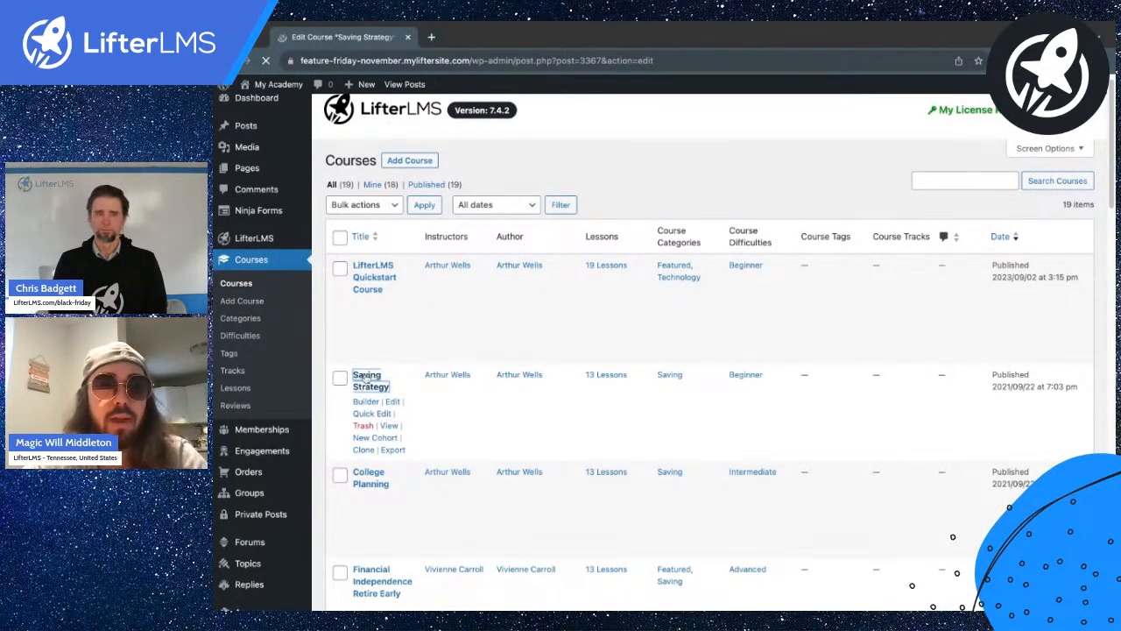
Review the A La Carte Course access plan's settings, then collapse it again.
{"action": "scroll", "coordinate": [517, 352], "scroll_direction": "down", "scroll_amount": 5}
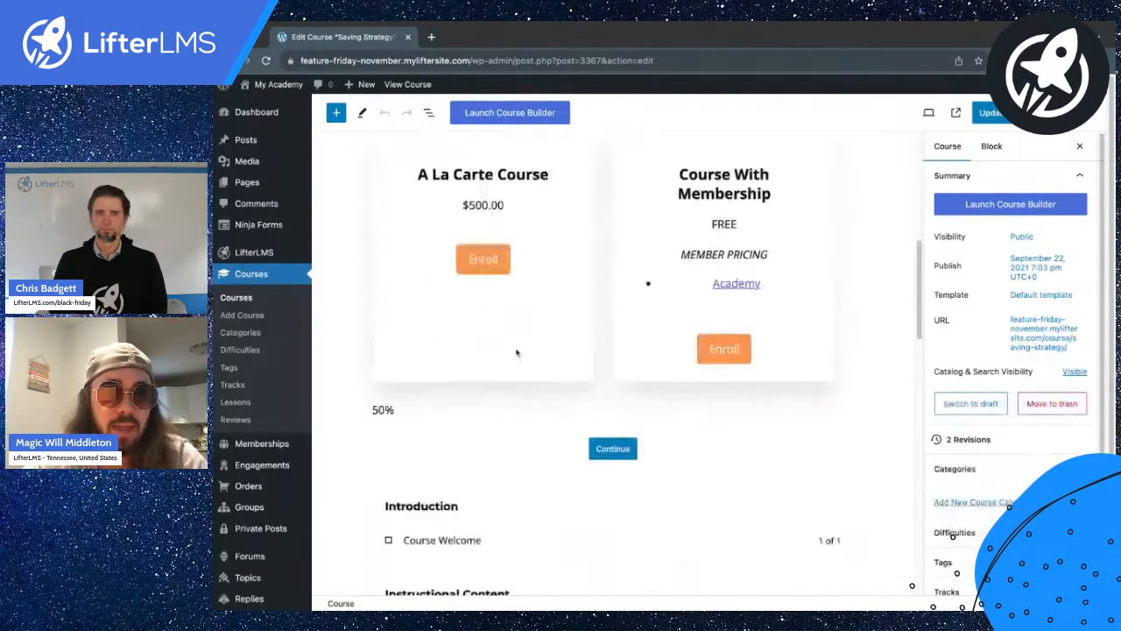
{"action": "scroll", "coordinate": [517, 352], "scroll_direction": "down", "scroll_amount": 20}
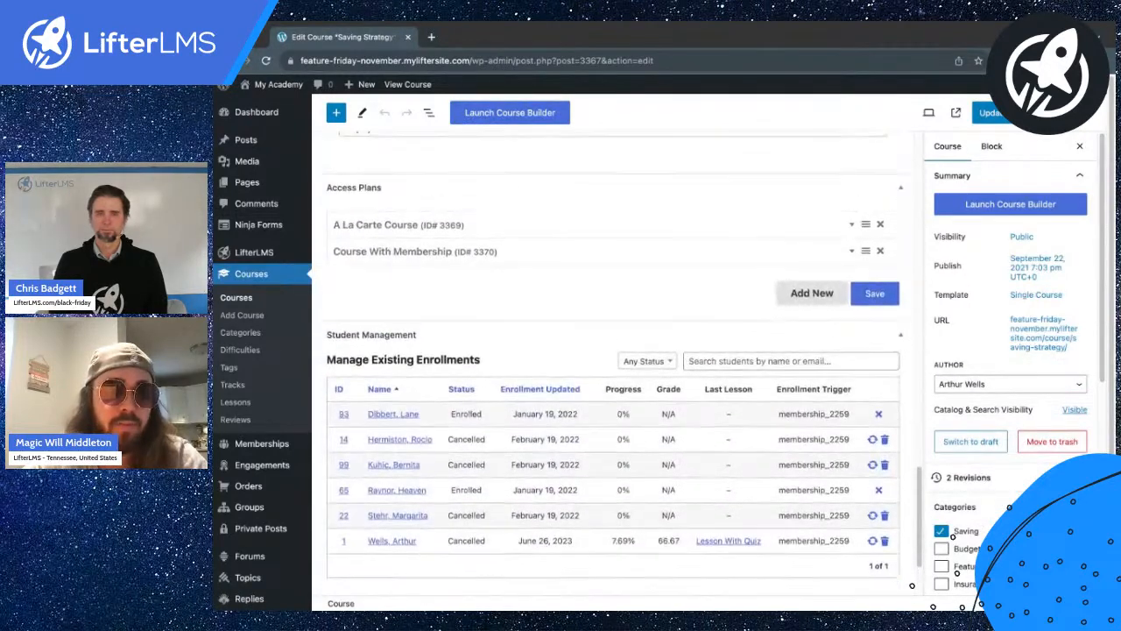
{"action": "left_click", "coordinate": [384, 224]}
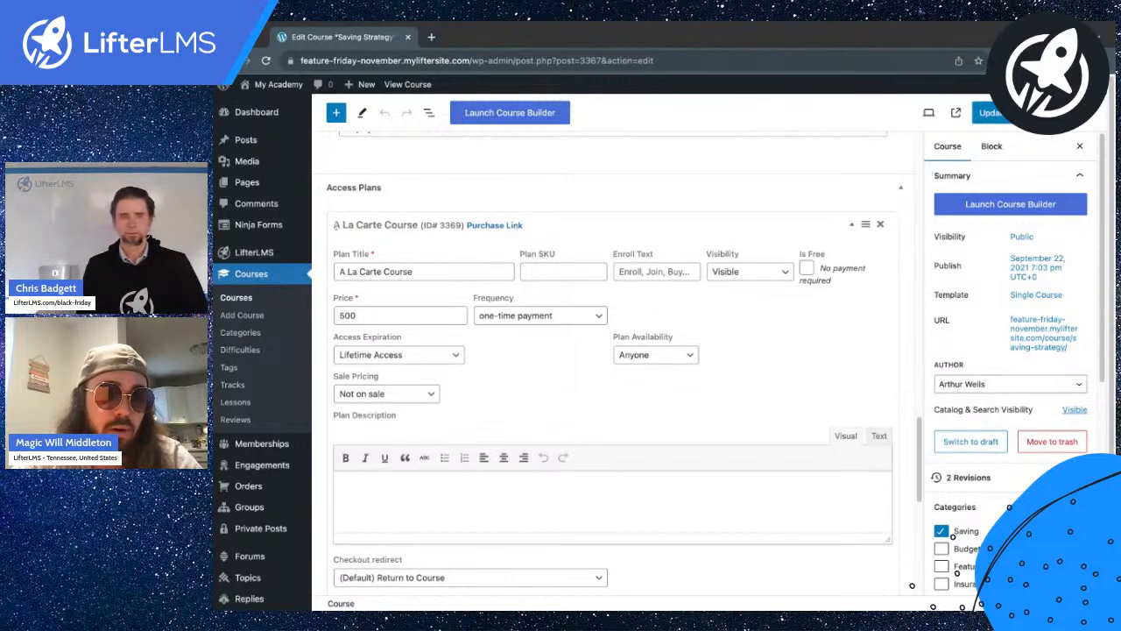
{"action": "left_click", "coordinate": [387, 224]}
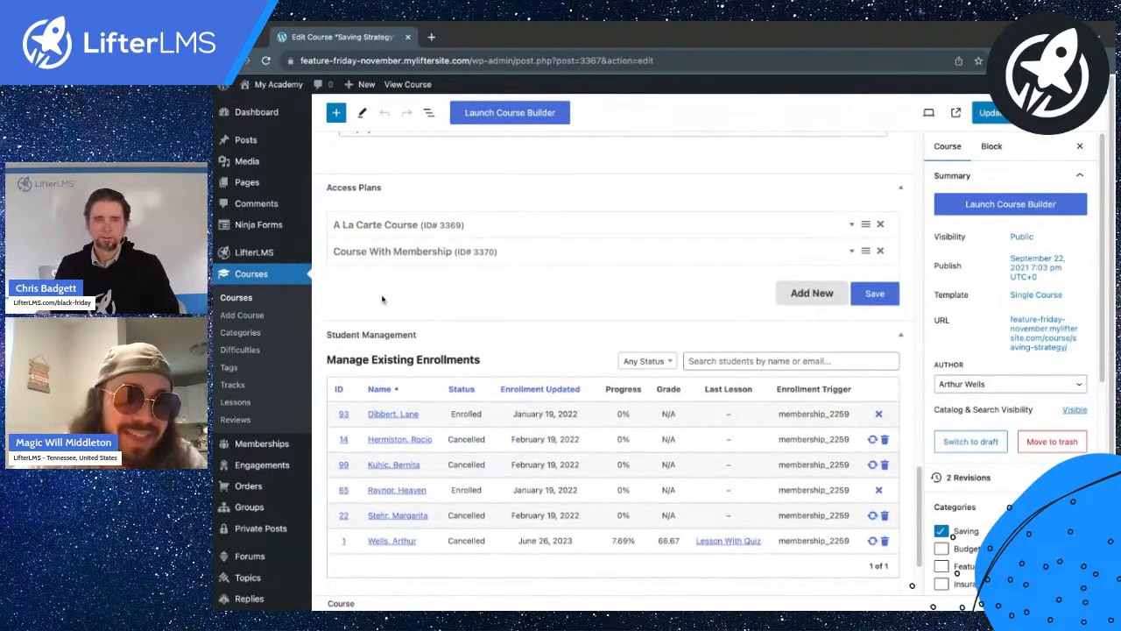
Add a new access plan titled 'Gift to a Friend' with a price of 500.
{"action": "left_click", "coordinate": [796, 294]}
{"action": "left_click", "coordinate": [429, 329]}
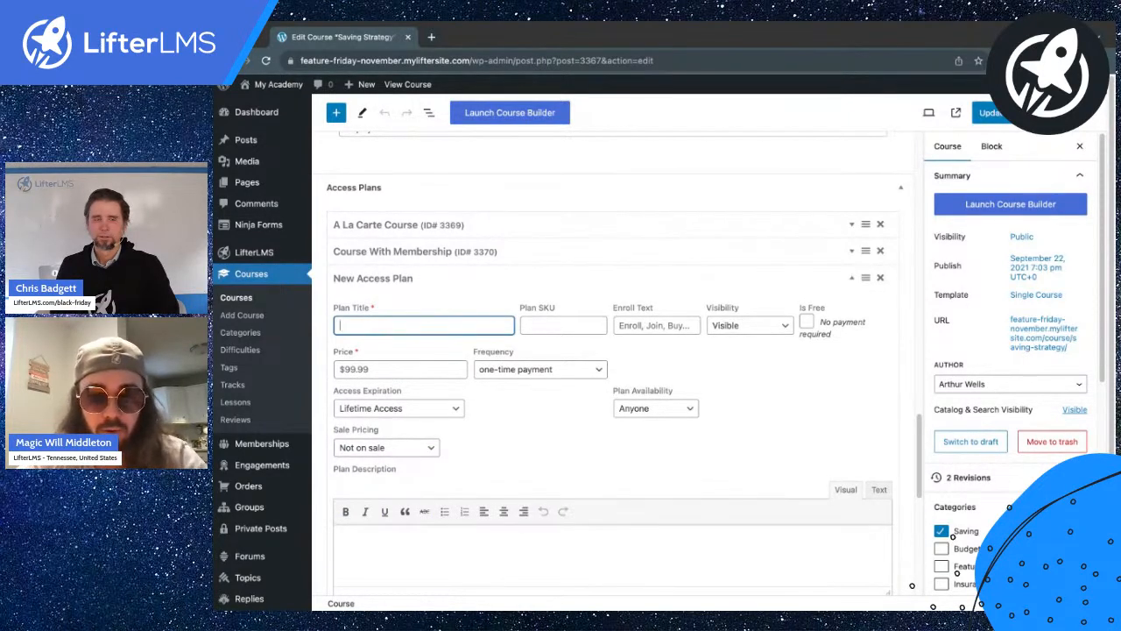
{"action": "type", "text": "Gift to"}
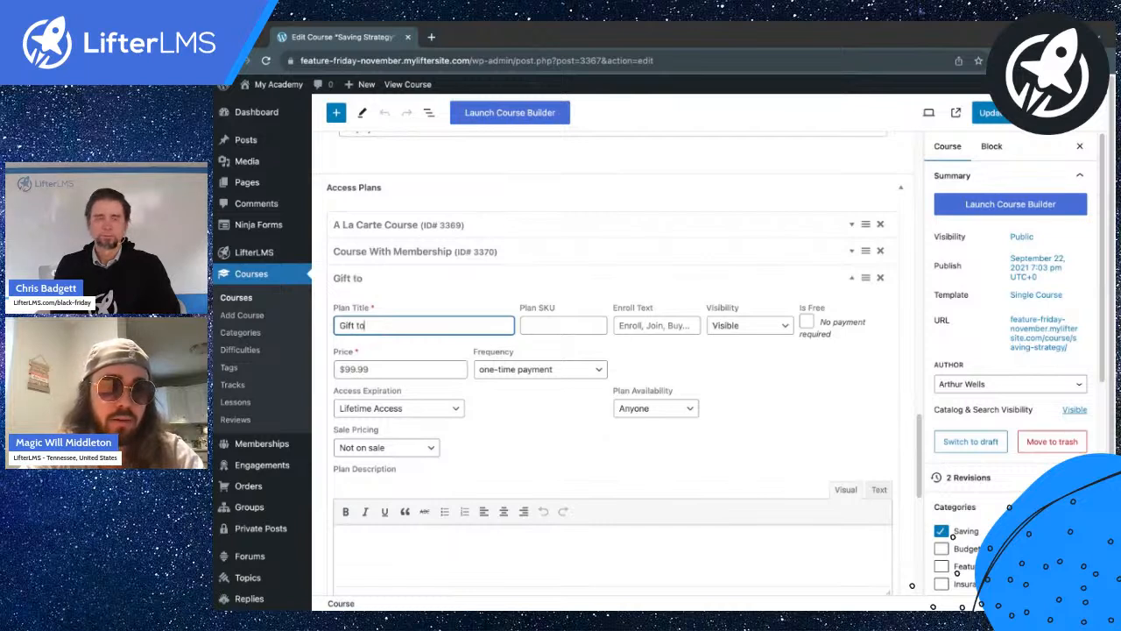
{"action": "type", "text": " a Friend"}
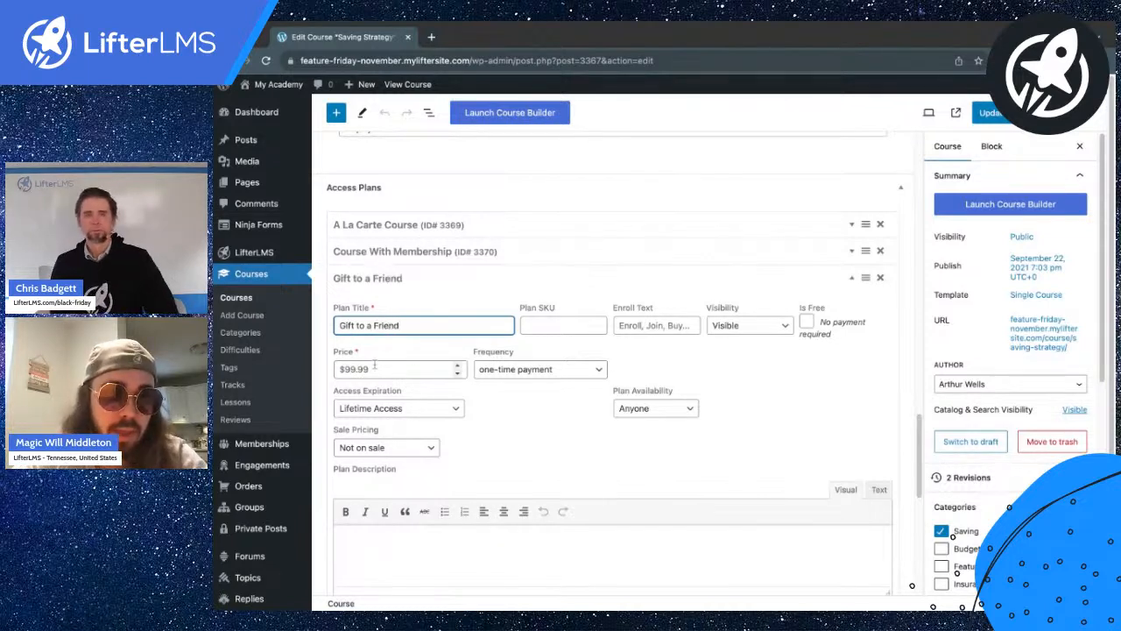
{"action": "left_click", "coordinate": [343, 369]}
{"action": "left_click", "coordinate": [399, 225]}
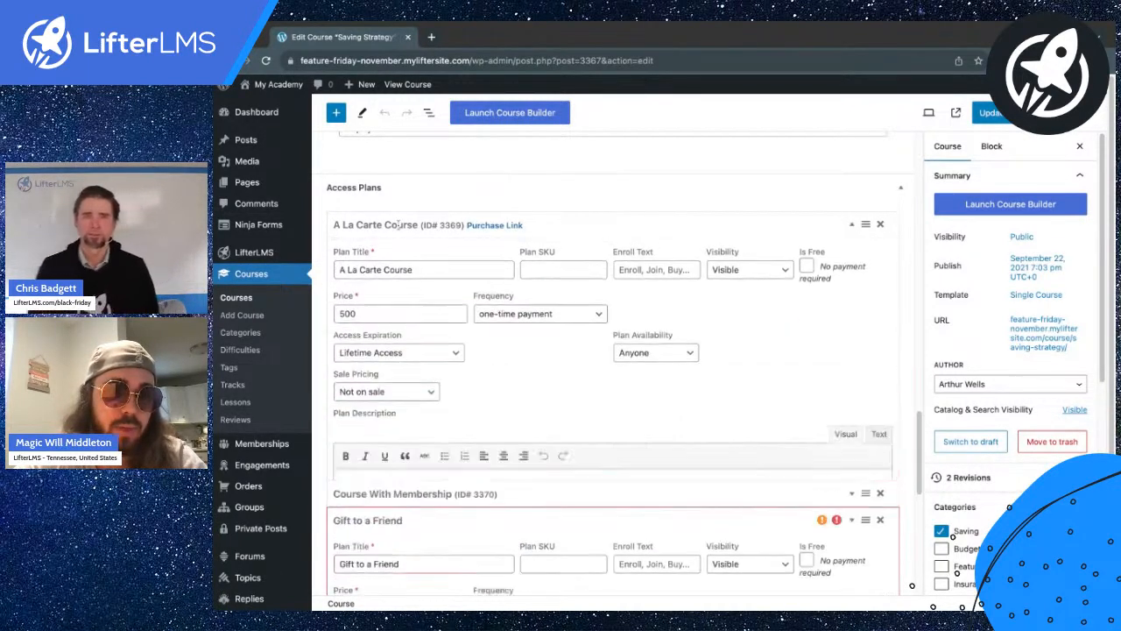
{"action": "left_click", "coordinate": [396, 229]}
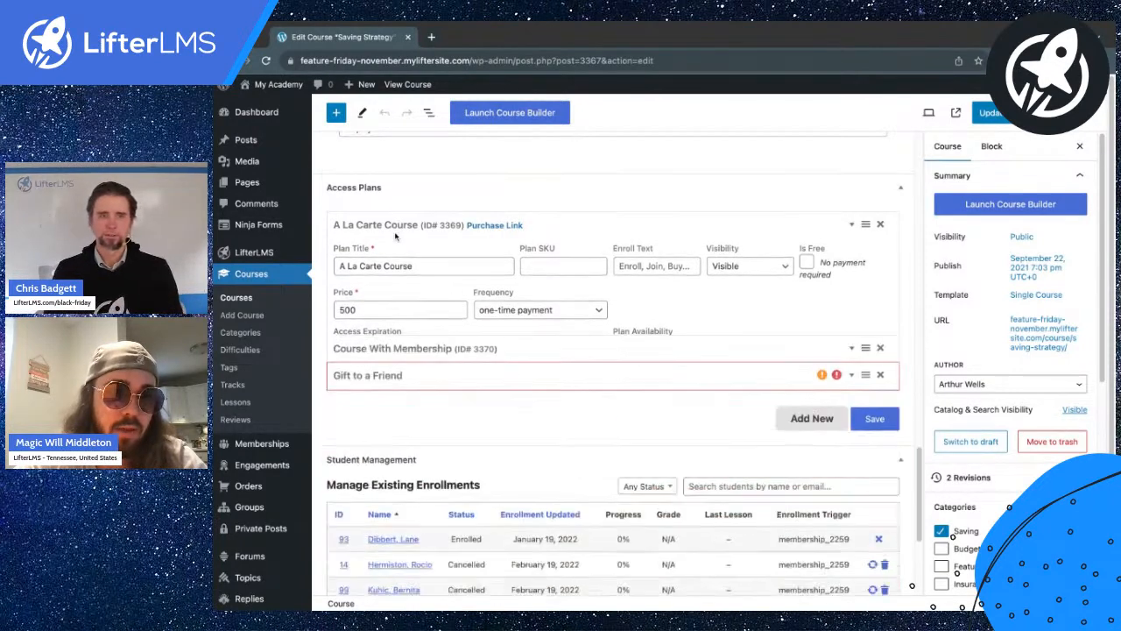
{"action": "left_click", "coordinate": [398, 275]}
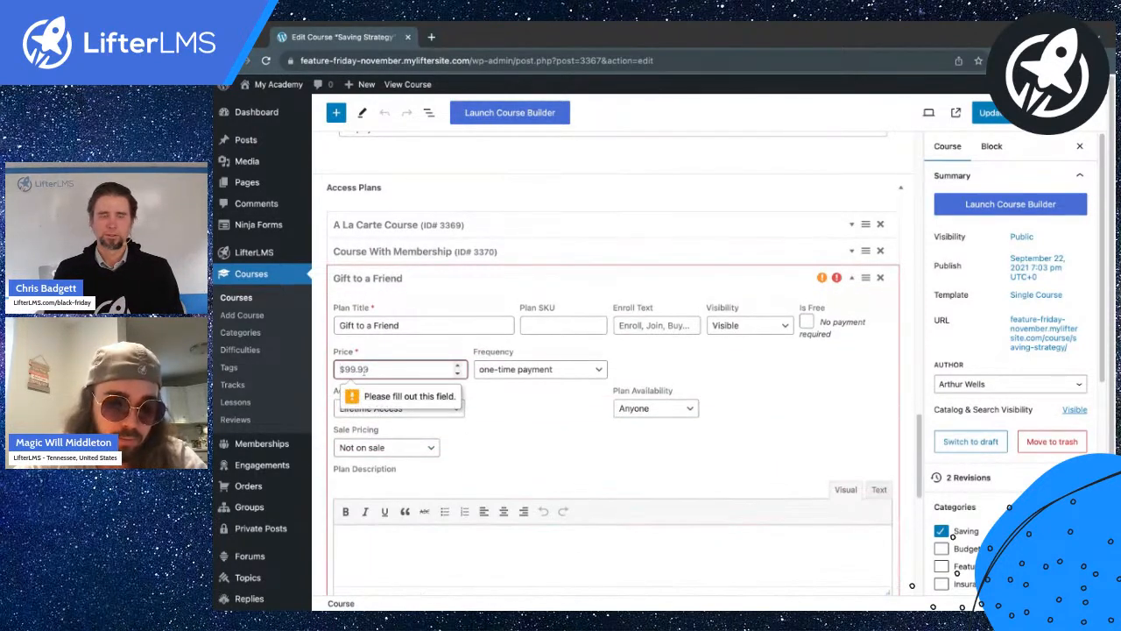
{"action": "type", "text": "500"}
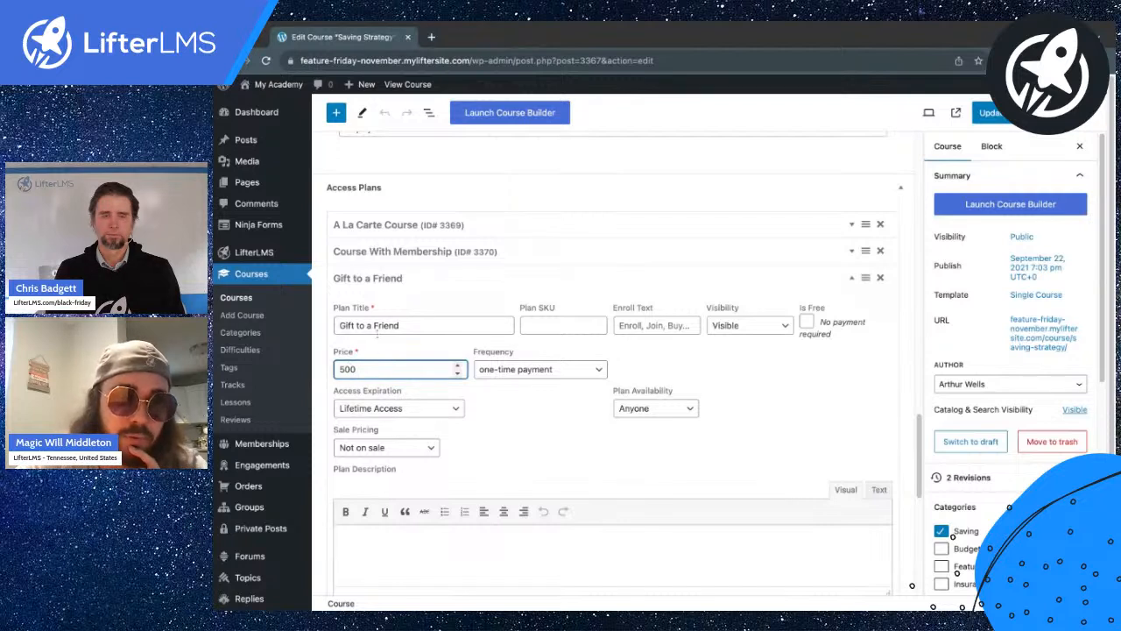
{"action": "left_click", "coordinate": [400, 347]}
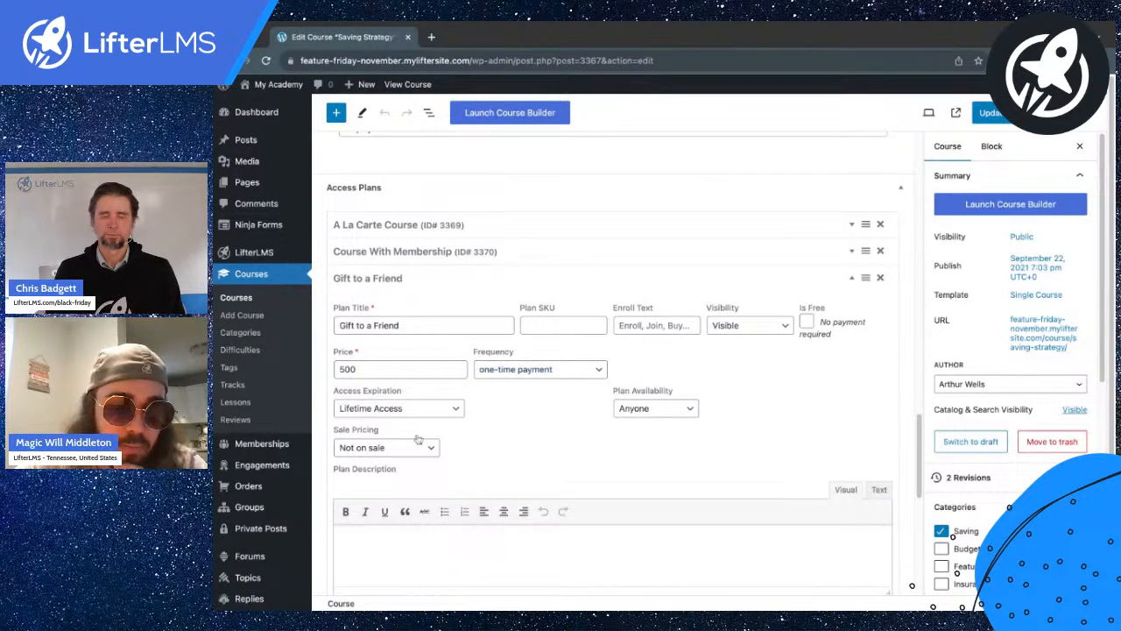
Save the Saving Strategy course with the new access plan.
{"action": "scroll", "coordinate": [423, 316], "scroll_direction": "down", "scroll_amount": 2}
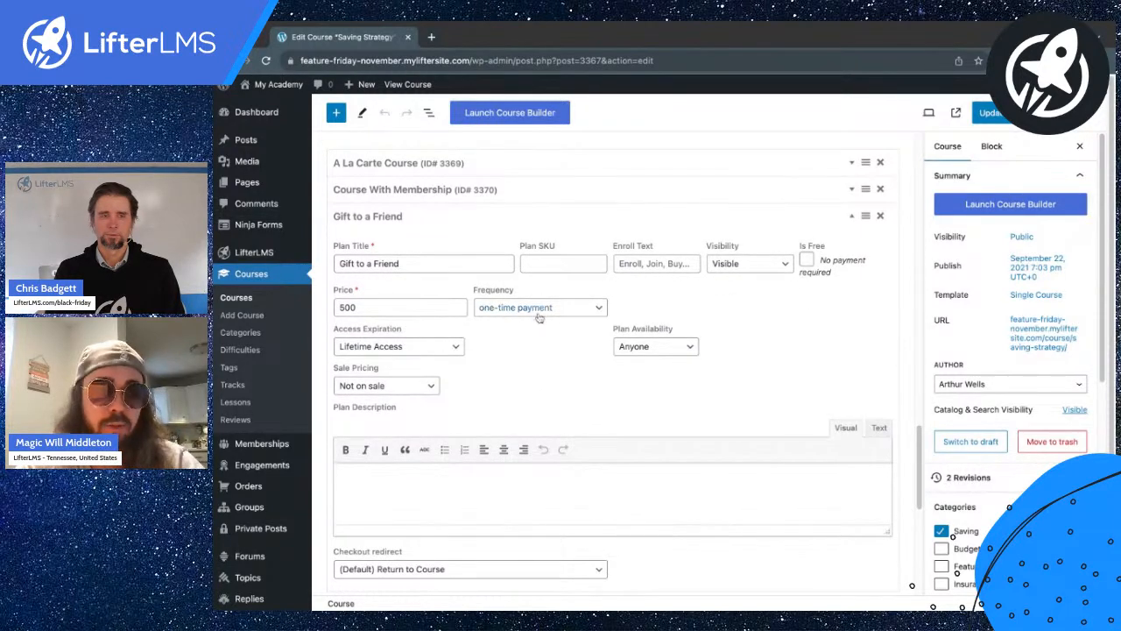
{"action": "scroll", "coordinate": [538, 315], "scroll_direction": "up", "scroll_amount": 1}
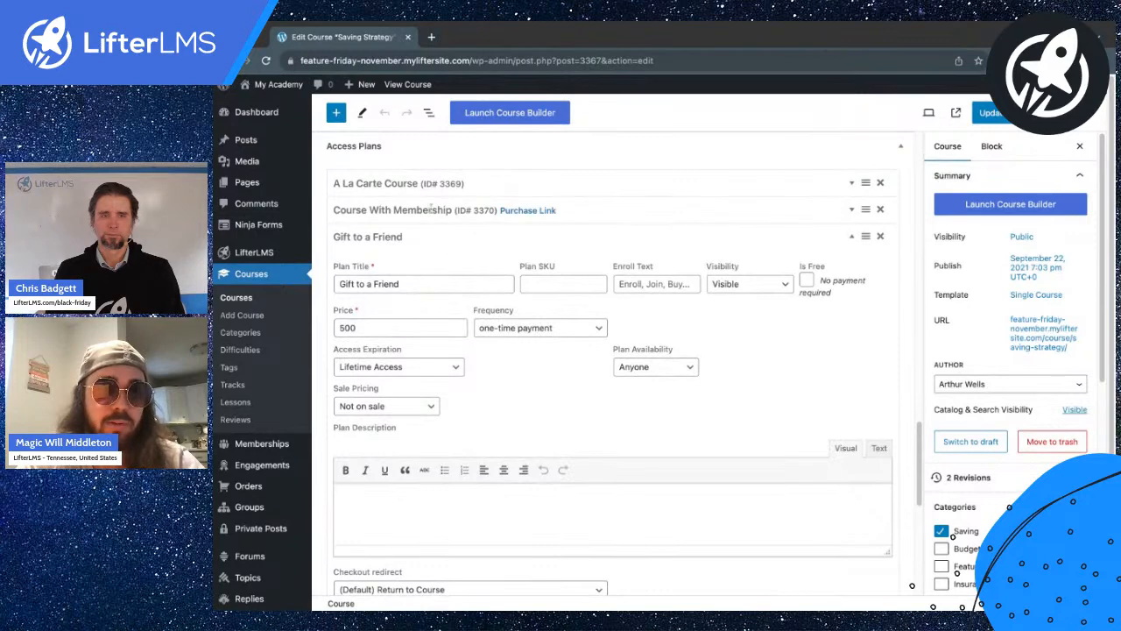
{"action": "scroll", "coordinate": [431, 209], "scroll_direction": "down", "scroll_amount": 5}
{"action": "left_click", "coordinate": [868, 481]}
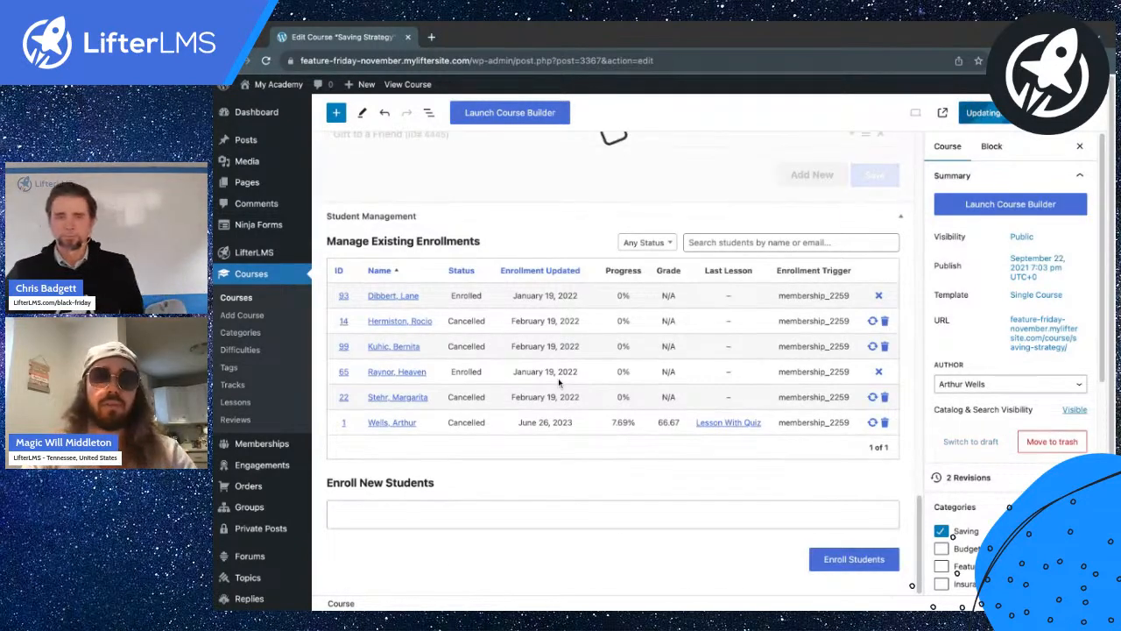
{"action": "scroll", "coordinate": [513, 315], "scroll_direction": "up", "scroll_amount": 2}
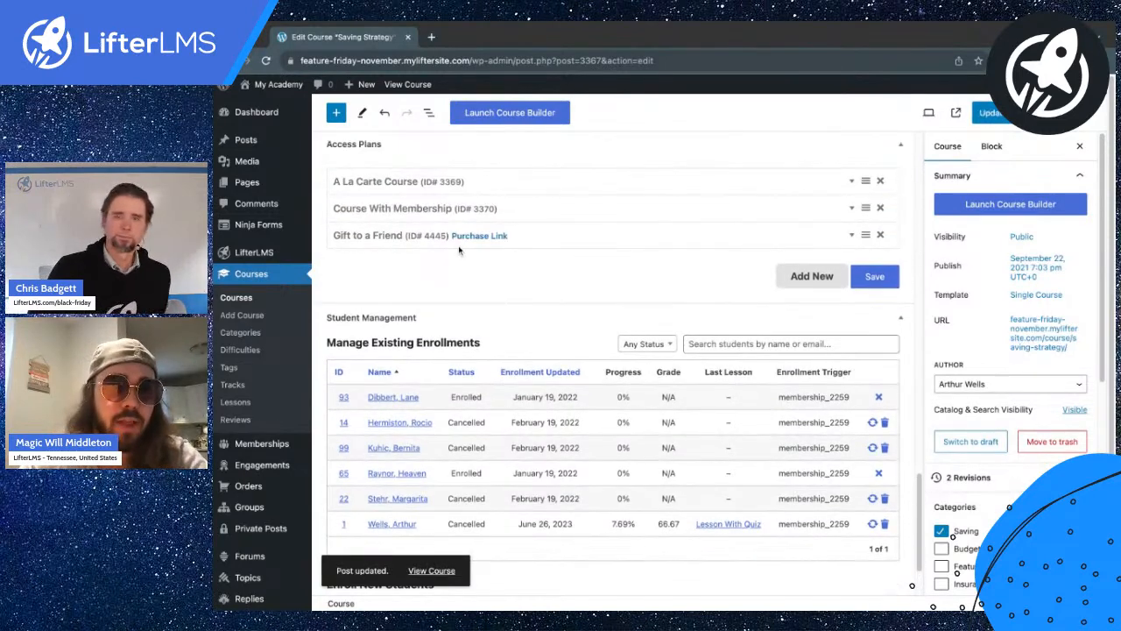
Confirm the live course page shows the $500.00 Gift to a Friend pricing card, then return to the editor.
{"action": "left_click", "coordinate": [407, 86], "text": "super"}
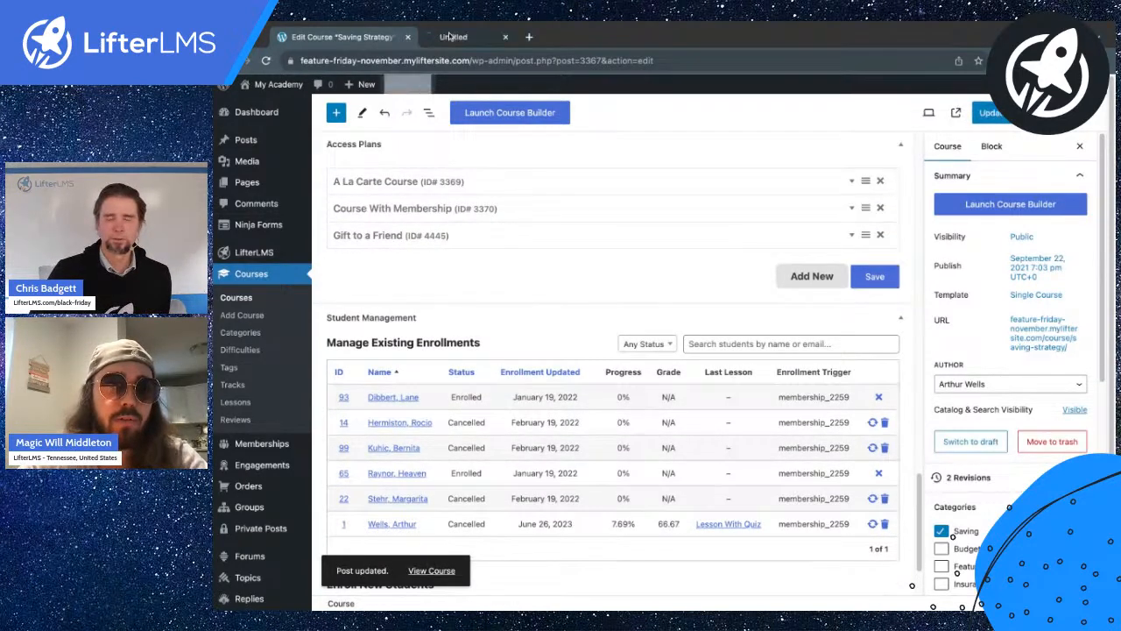
{"action": "left_click", "coordinate": [452, 37]}
{"action": "scroll", "coordinate": [575, 277], "scroll_direction": "down", "scroll_amount": 5}
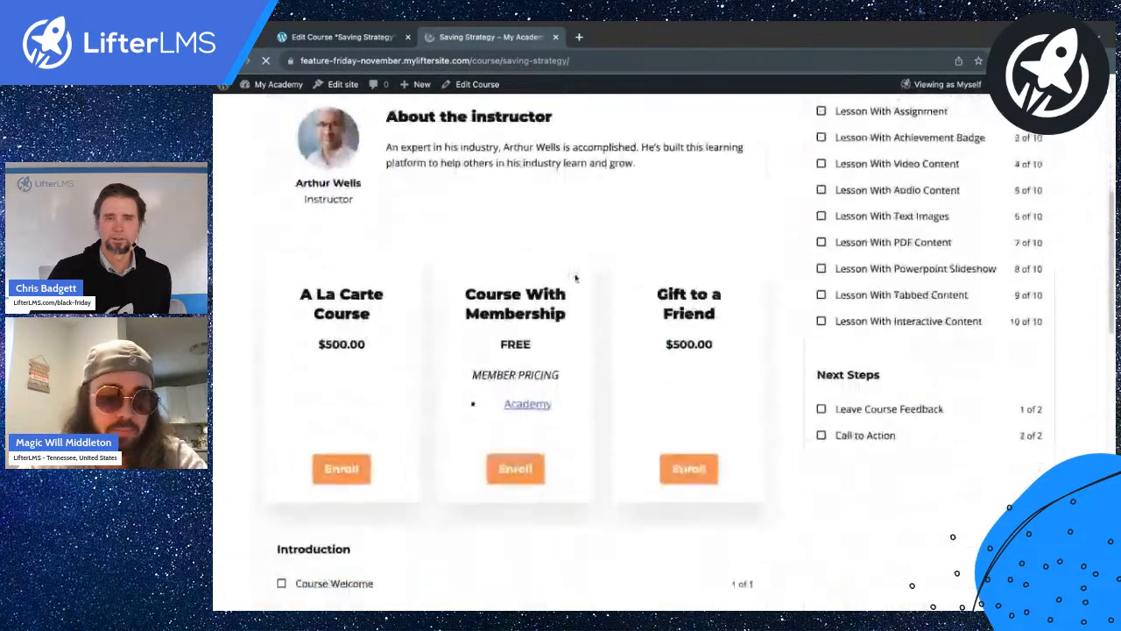
{"action": "scroll", "coordinate": [576, 278], "scroll_direction": "down", "scroll_amount": 2}
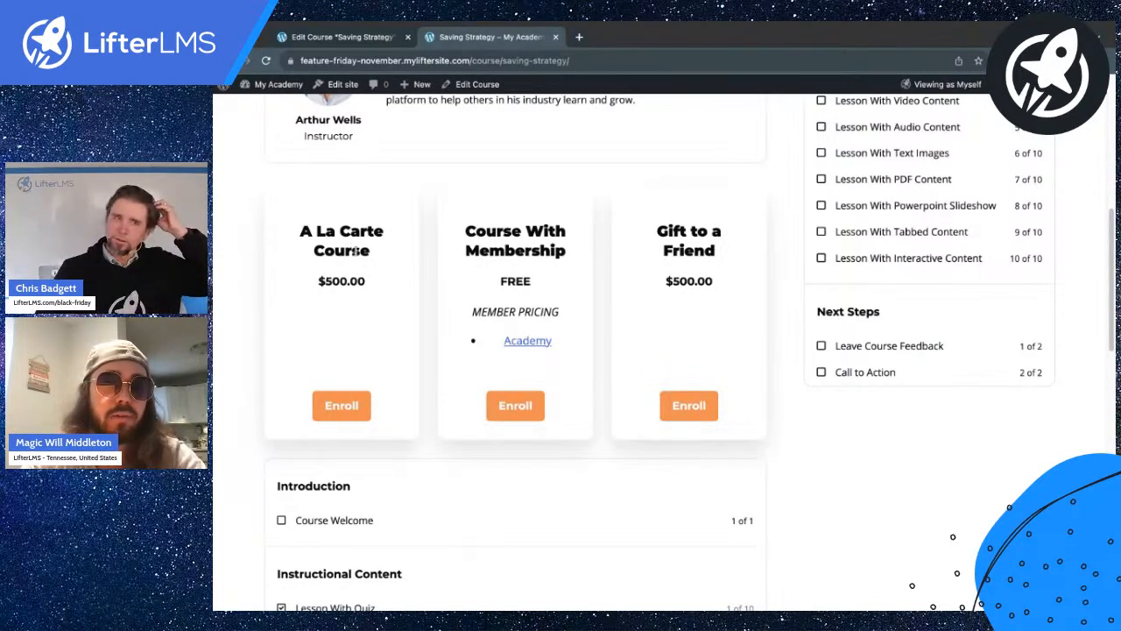
{"action": "left_click", "coordinate": [355, 42]}
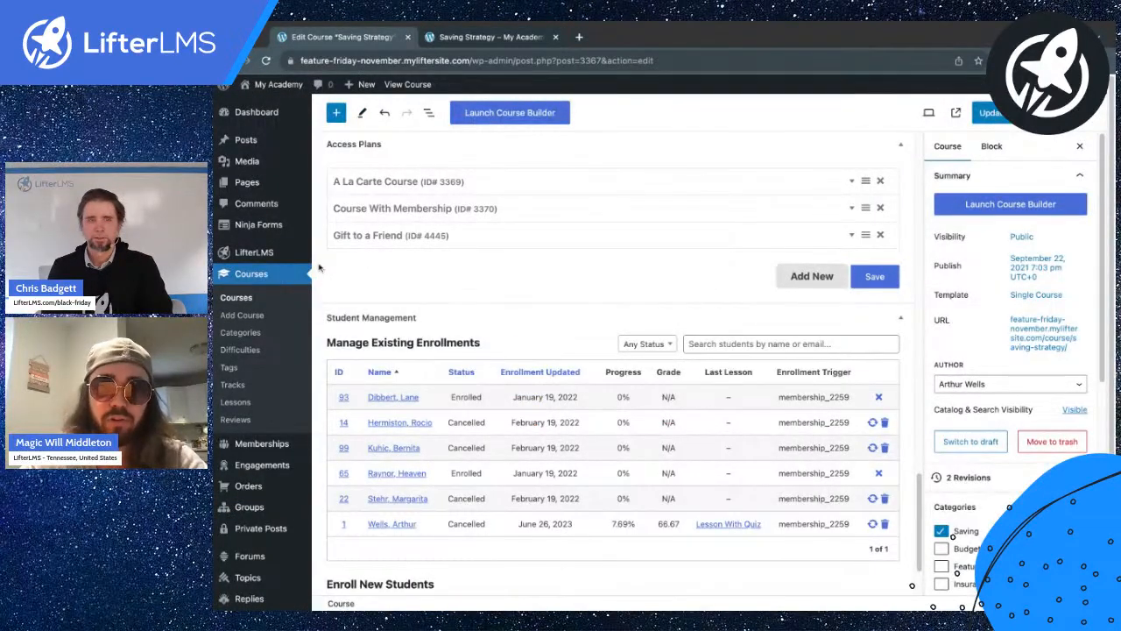
{"action": "mouse_move", "coordinate": [347, 235]}
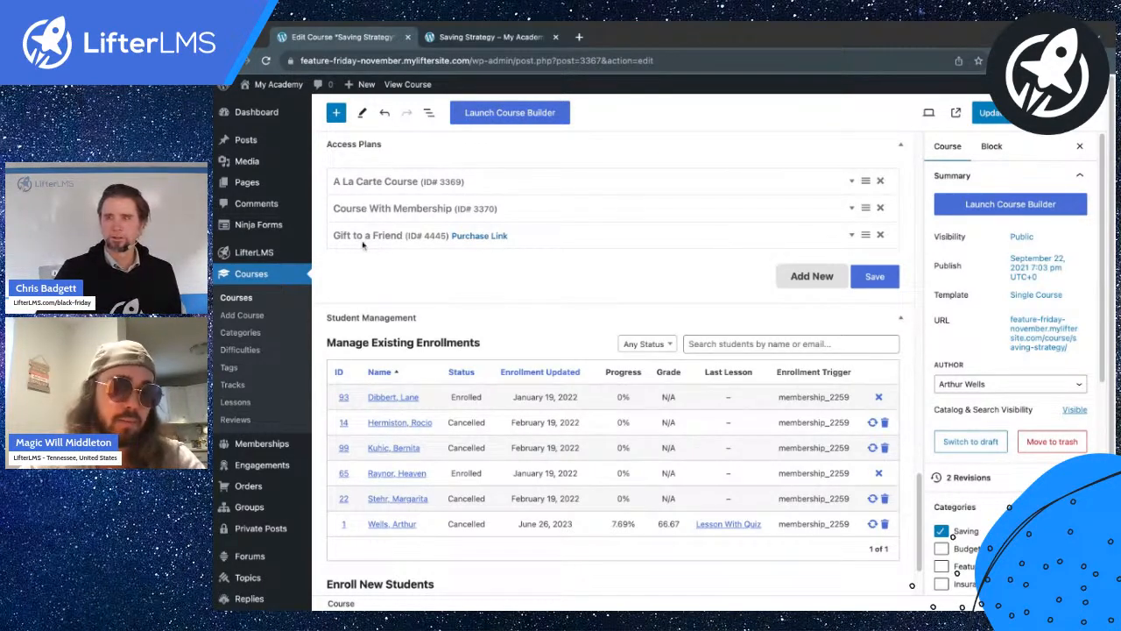
Create a new LifterLMS form titled 'Saving Strategy Gift to a Friend'.
{"action": "mouse_move", "coordinate": [245, 254]}
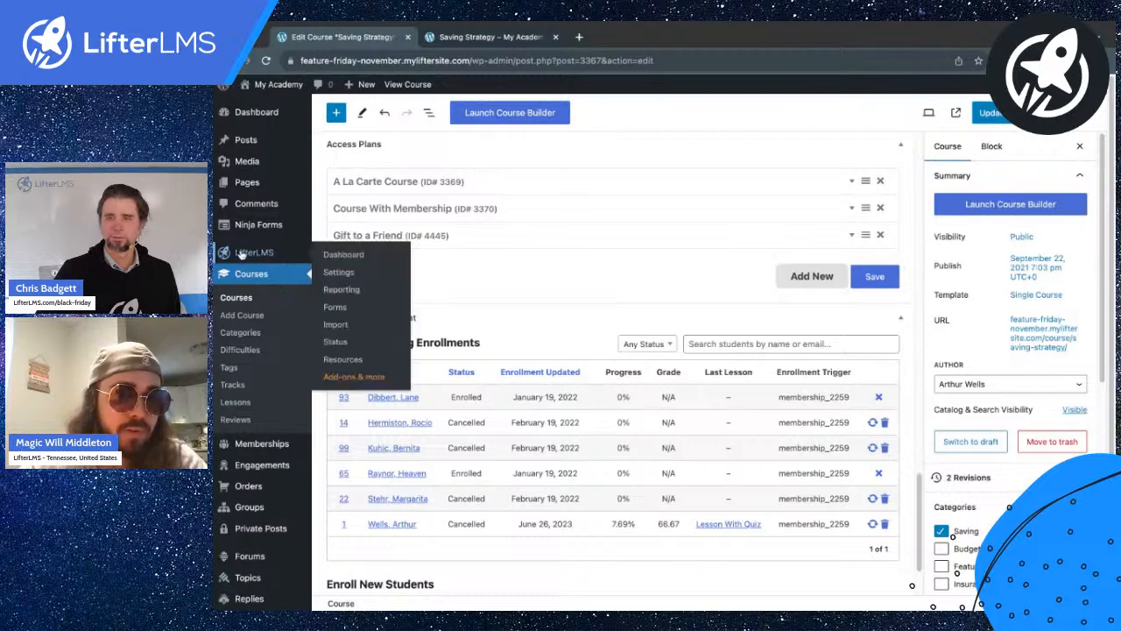
{"action": "left_click", "coordinate": [334, 308]}
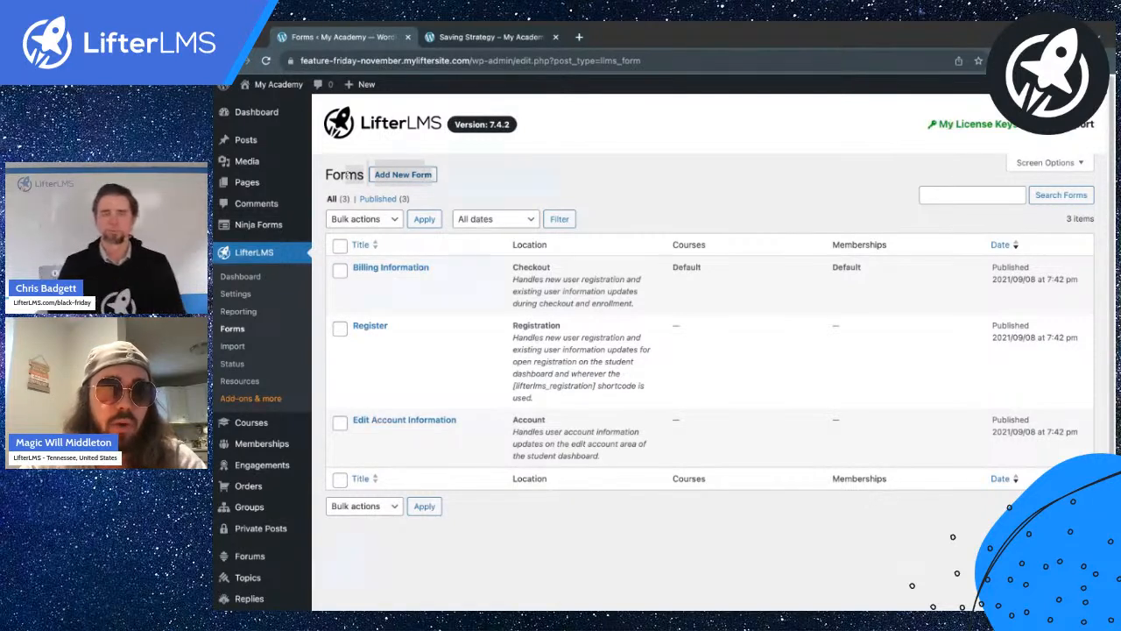
{"action": "left_click", "coordinate": [404, 175]}
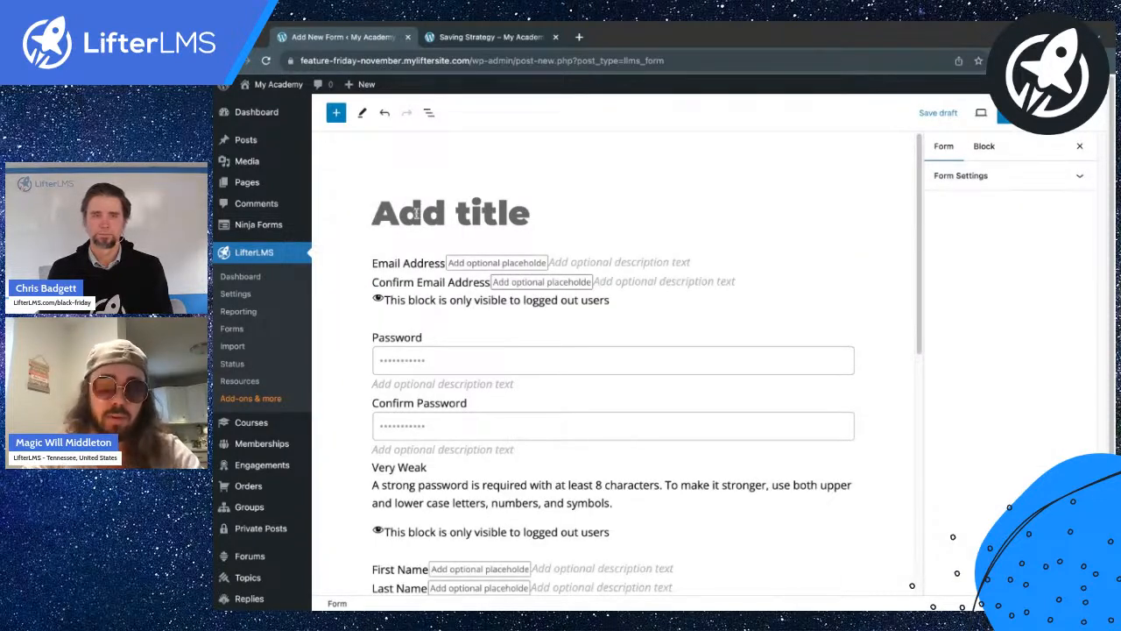
{"action": "type", "text": "Save"}
{"action": "key", "text": "BackSpace"}
{"action": "type", "text": "ing Strate"}
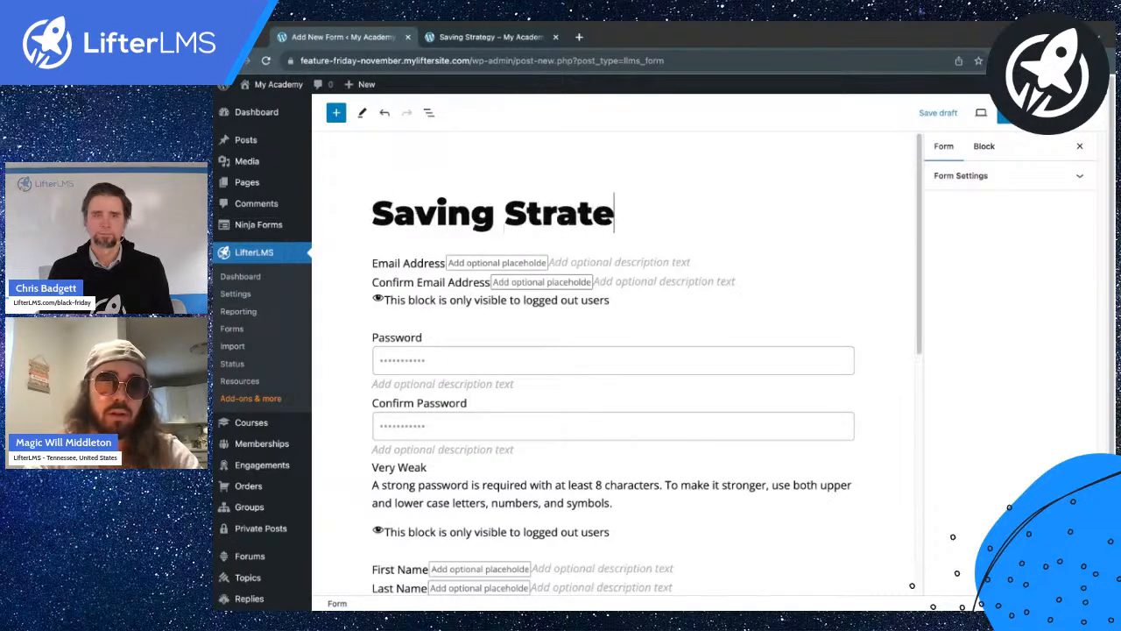
{"action": "type", "text": "gy Gift to a Friend"}
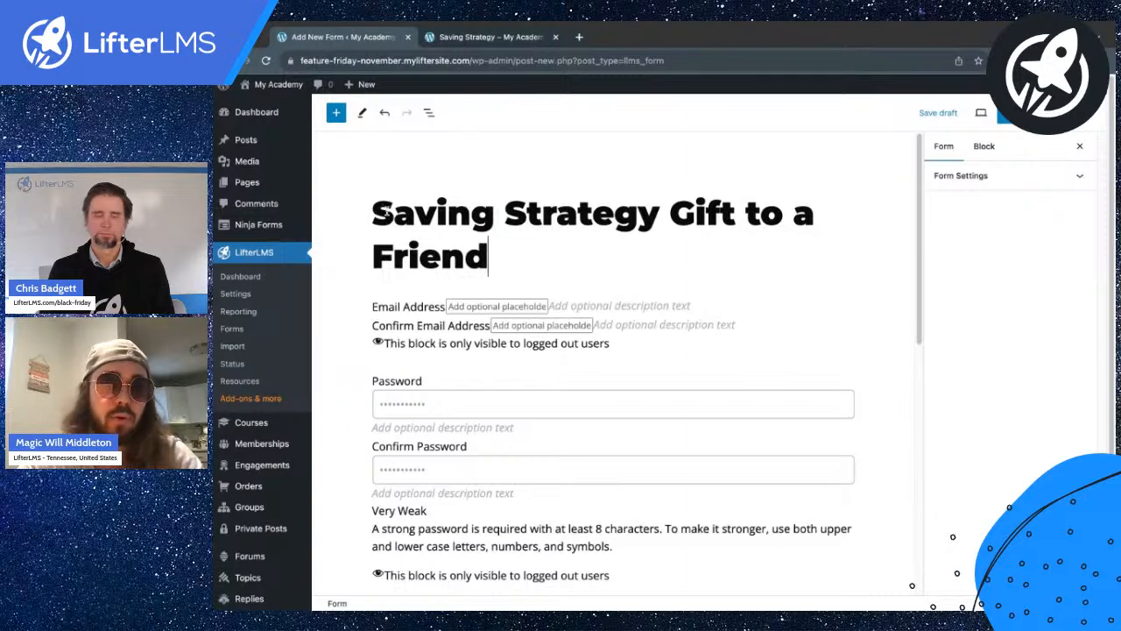
Finish the title and show the List View outline of the form's blocks.
{"action": "triple_click", "coordinate": [375, 211]}
{"action": "left_click", "coordinate": [501, 254]}
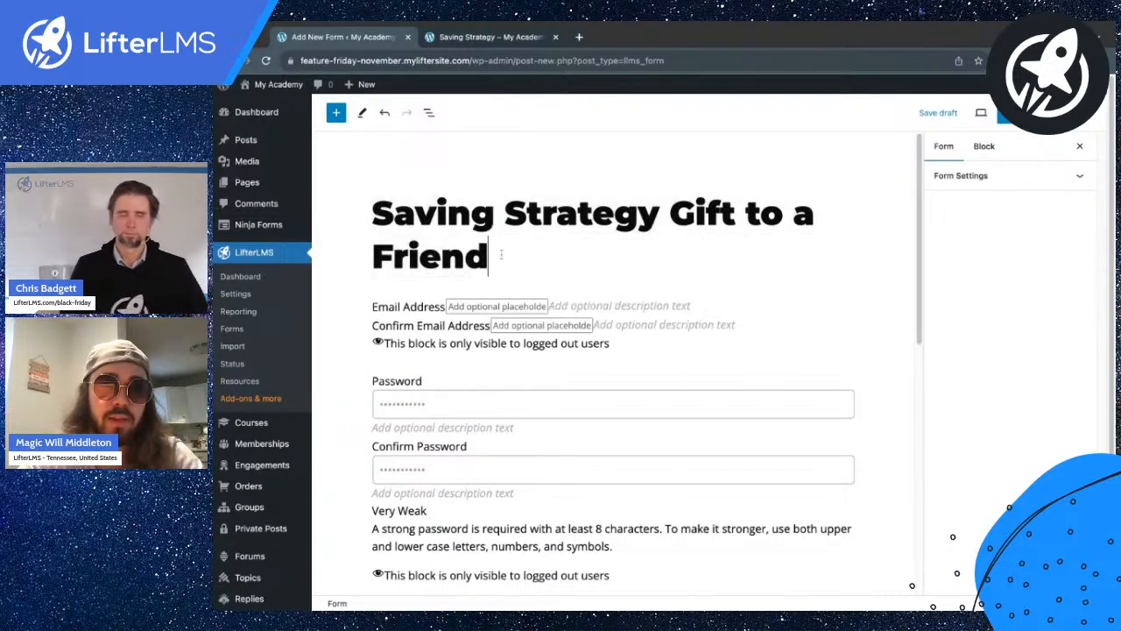
{"action": "scroll", "coordinate": [530, 259], "scroll_direction": "down", "scroll_amount": 2}
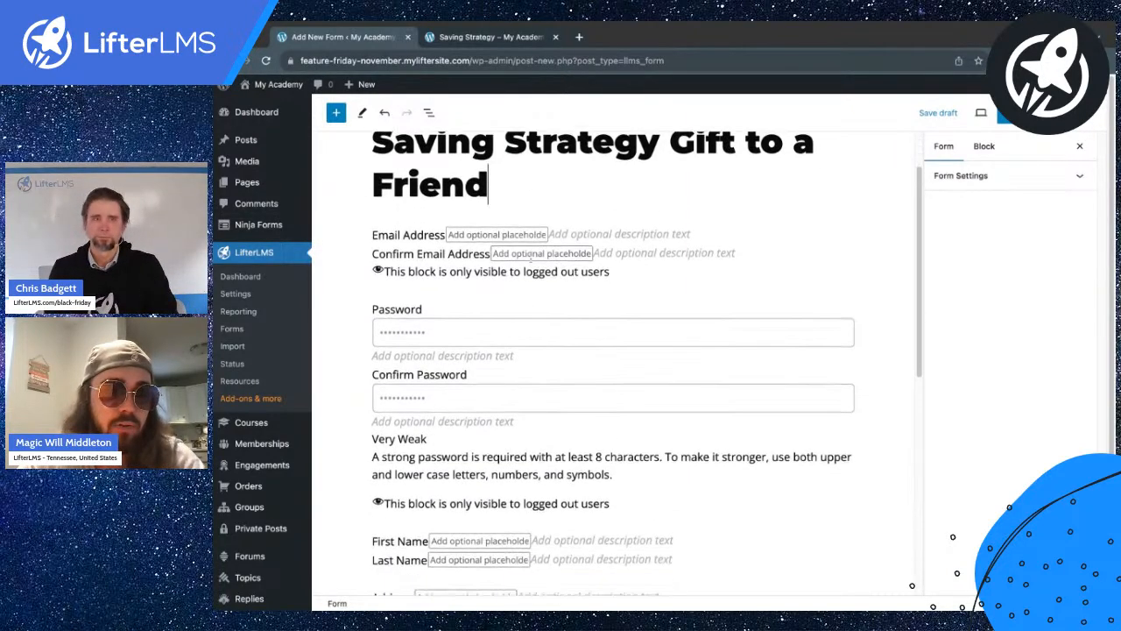
{"action": "left_click", "coordinate": [429, 113]}
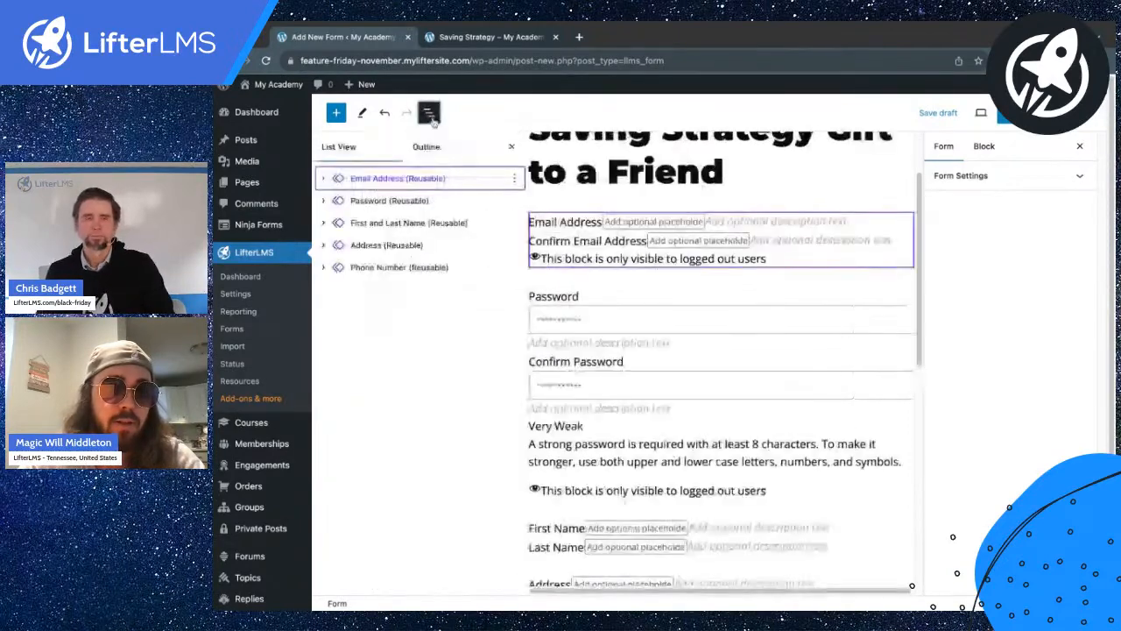
Expand the form's blocks in List View and delete the Phone Number field.
{"action": "scroll", "coordinate": [605, 249], "scroll_direction": "down", "scroll_amount": 1}
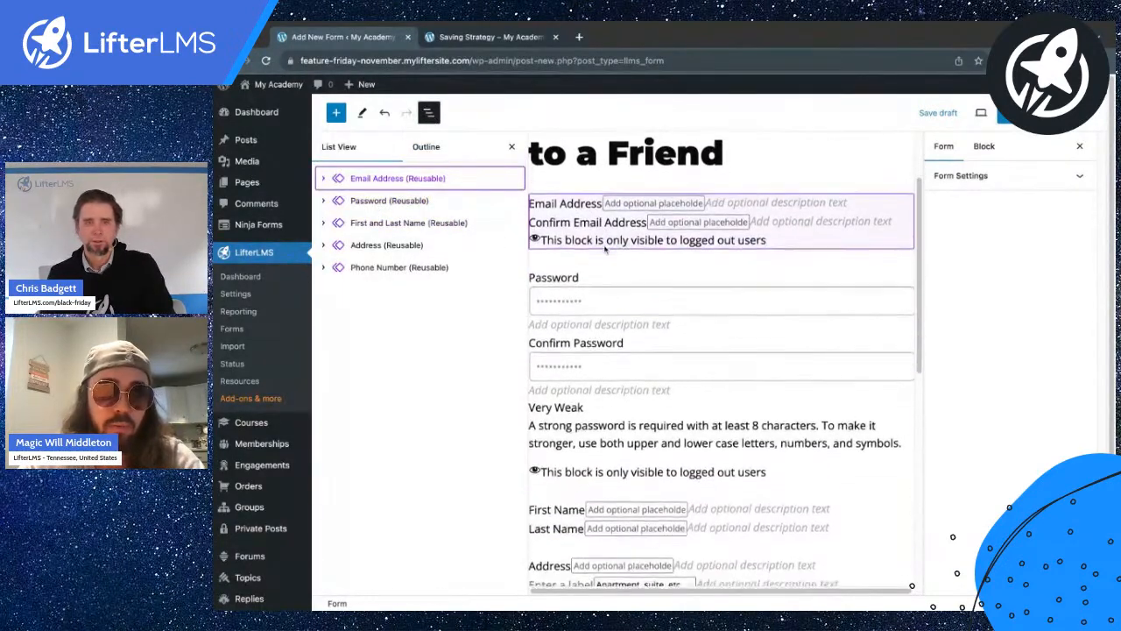
{"action": "left_click", "coordinate": [574, 213]}
{"action": "left_click", "coordinate": [323, 179]}
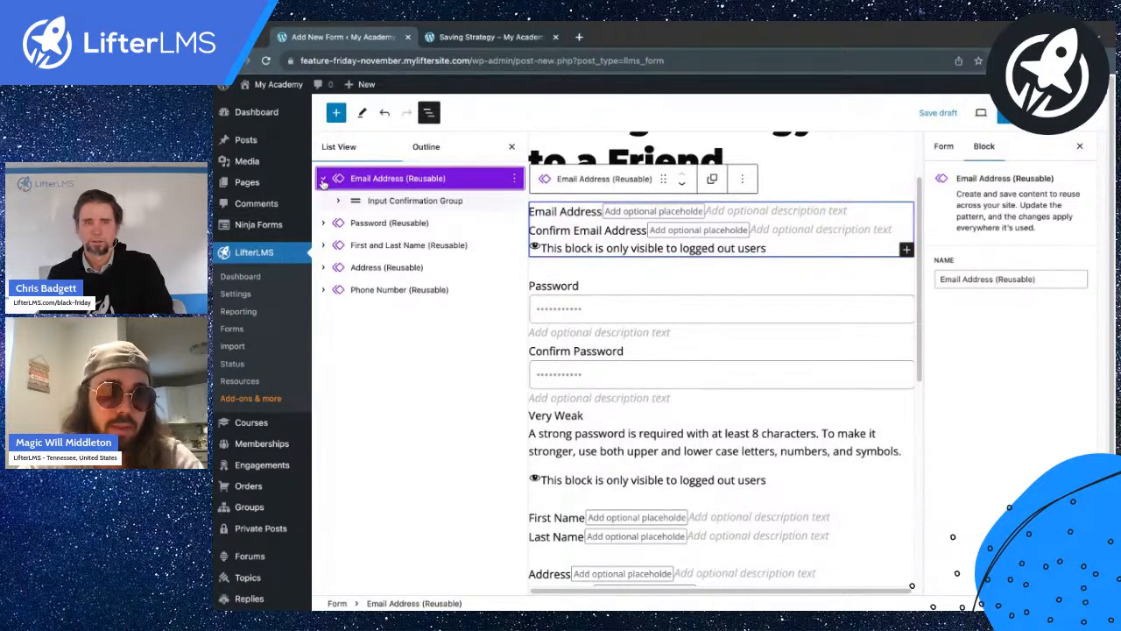
{"action": "left_click", "coordinate": [324, 245]}
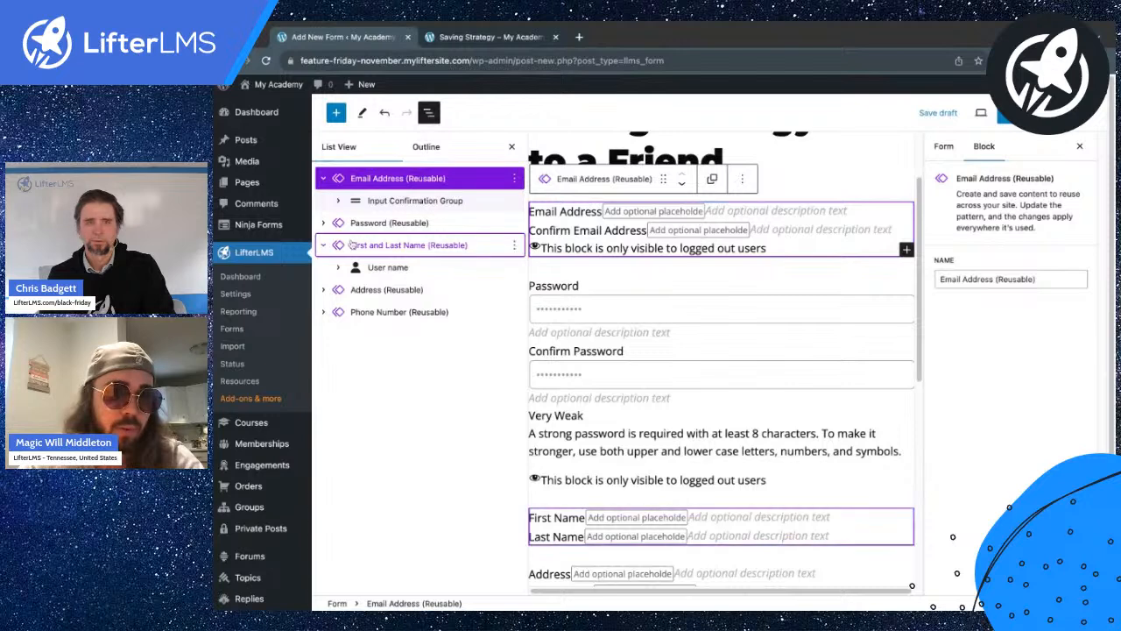
{"action": "left_click", "coordinate": [324, 223]}
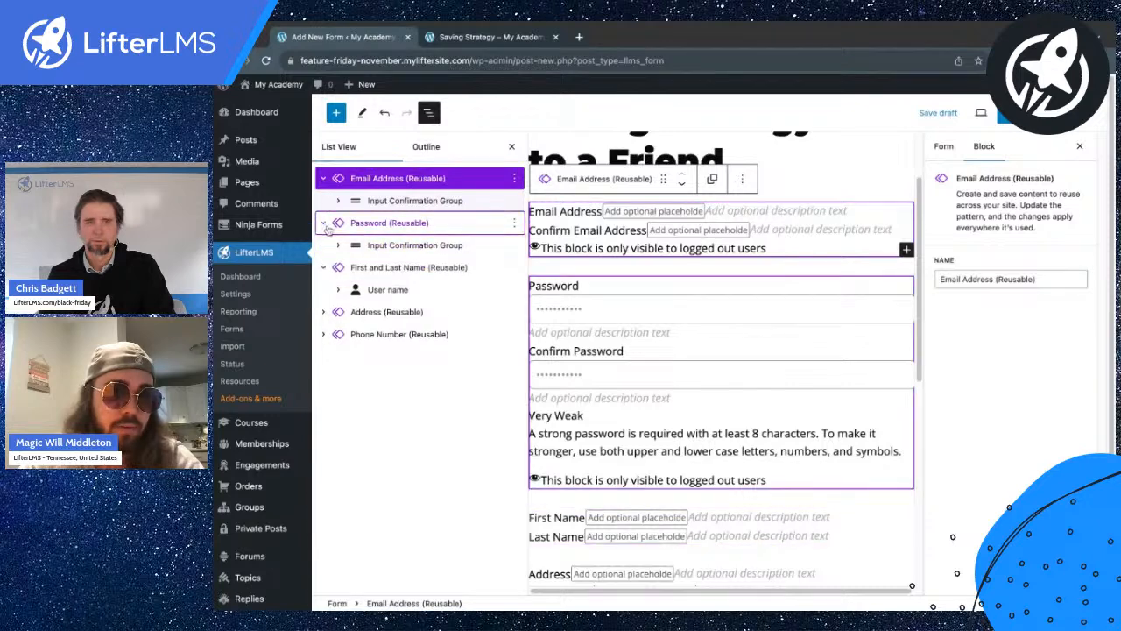
{"action": "left_click", "coordinate": [324, 312]}
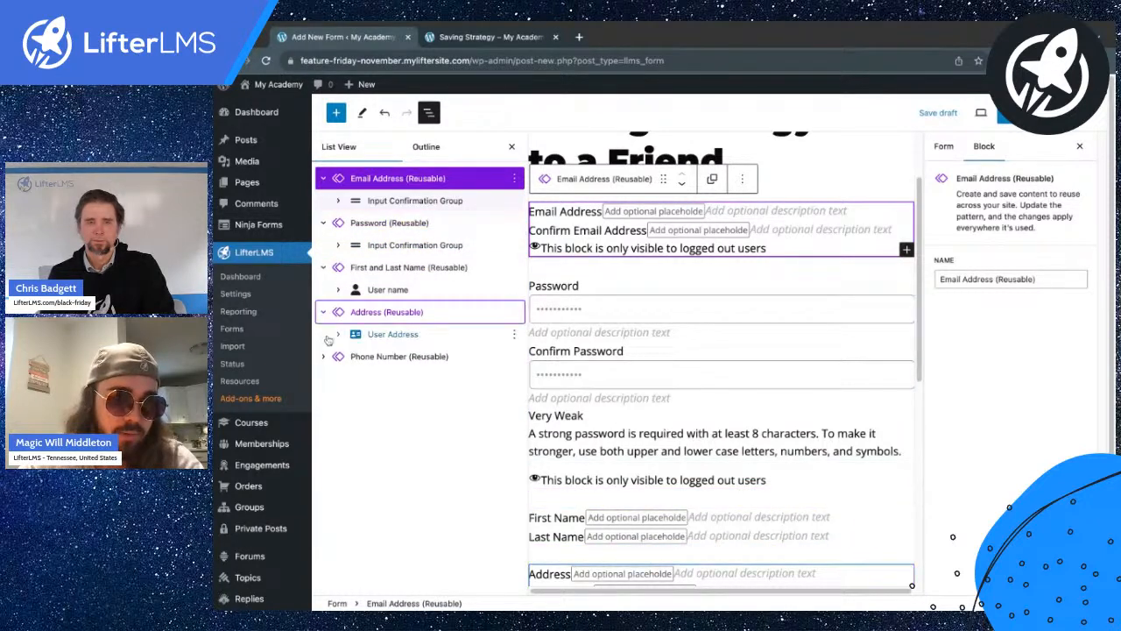
{"action": "left_click", "coordinate": [472, 355]}
{"action": "left_click", "coordinate": [514, 356]}
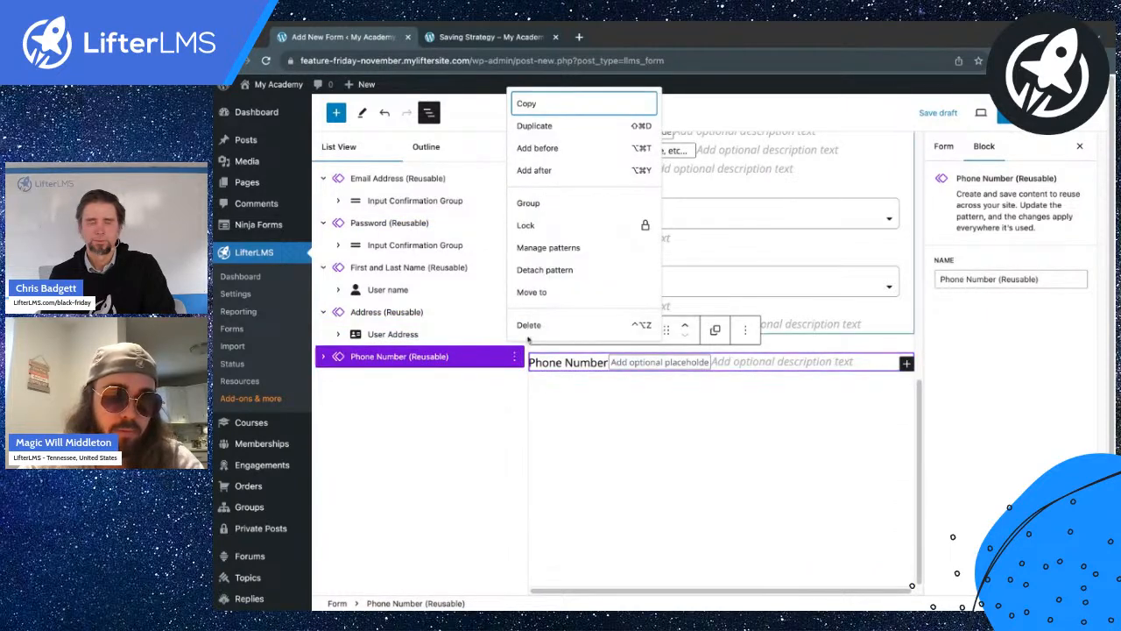
{"action": "left_click", "coordinate": [530, 324]}
Relabel the email field 'Gift Receiver Email Address' and save the changed reusable blocks.
{"action": "scroll", "coordinate": [576, 307], "scroll_direction": "up", "scroll_amount": 5}
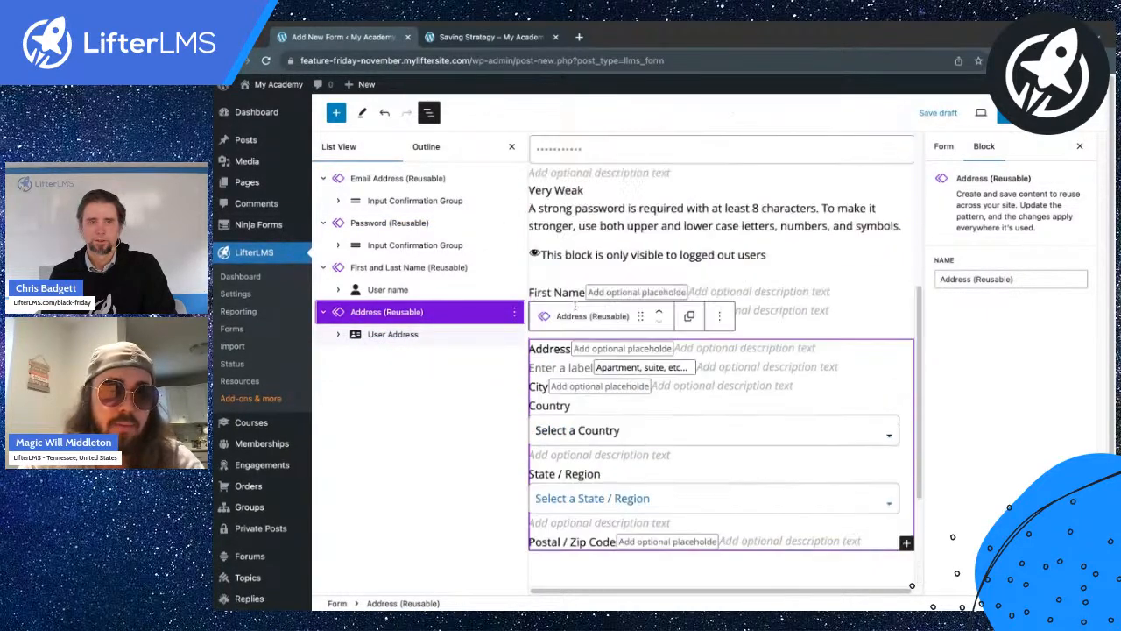
{"action": "scroll", "coordinate": [576, 307], "scroll_direction": "down", "scroll_amount": 1}
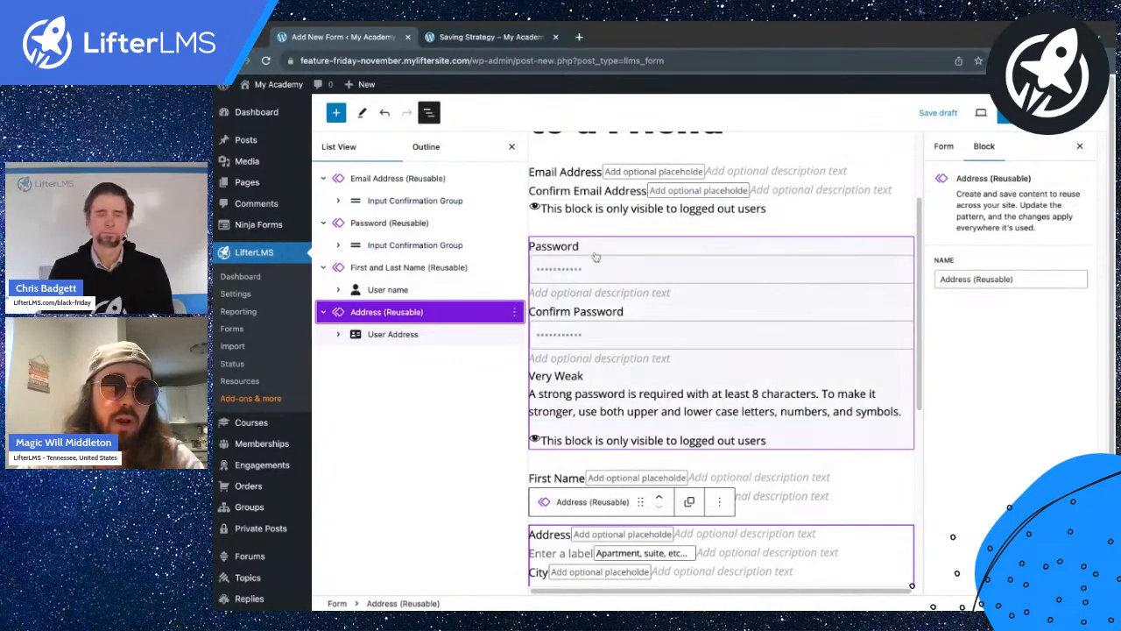
{"action": "left_click", "coordinate": [341, 204]}
{"action": "left_click", "coordinate": [391, 225]}
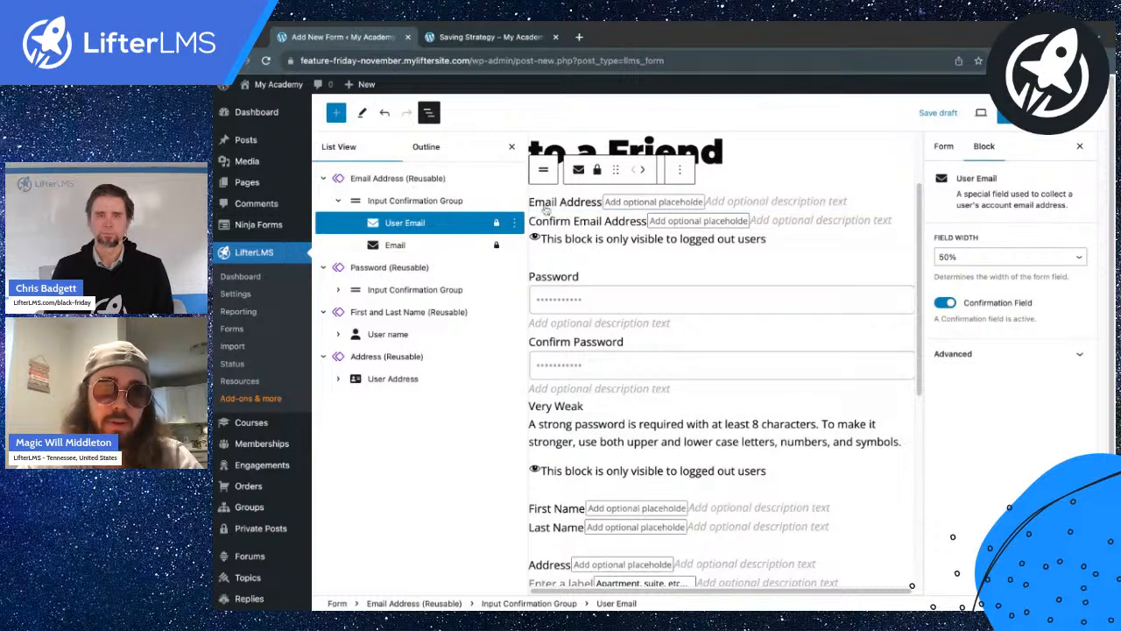
{"action": "type", "text": "G"}
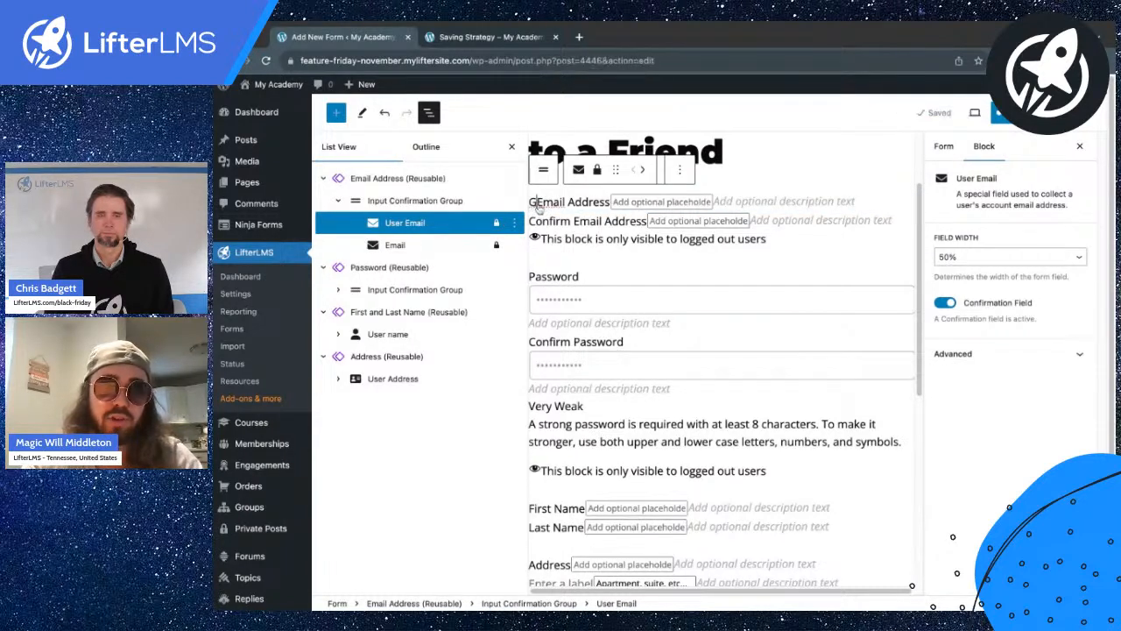
{"action": "type", "text": "ift "}
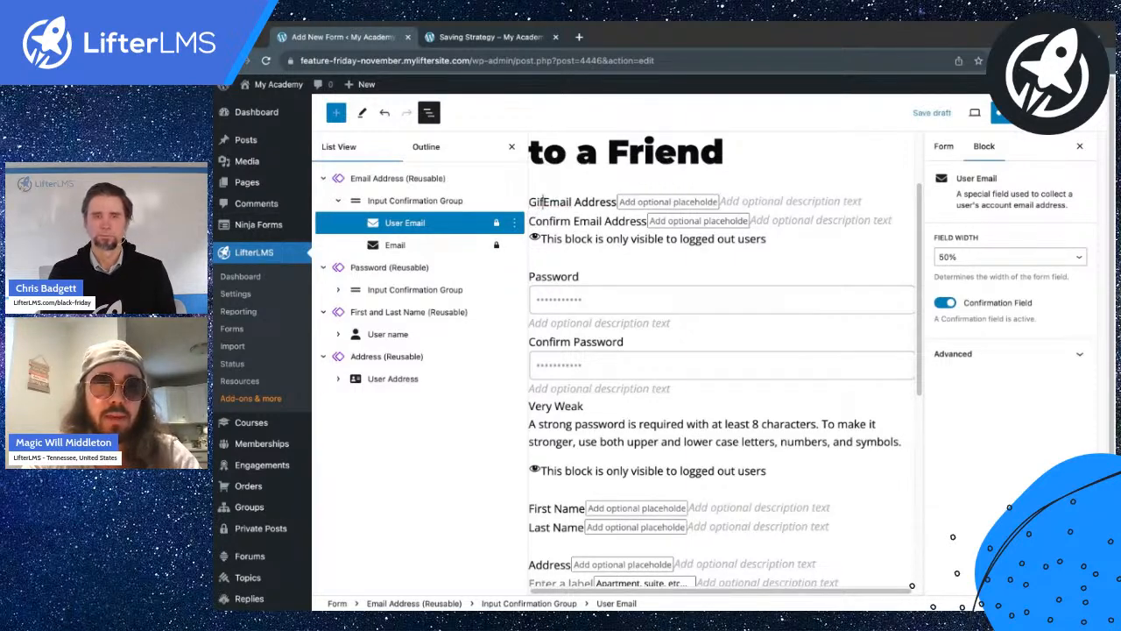
{"action": "type", "text": "Receiver"}
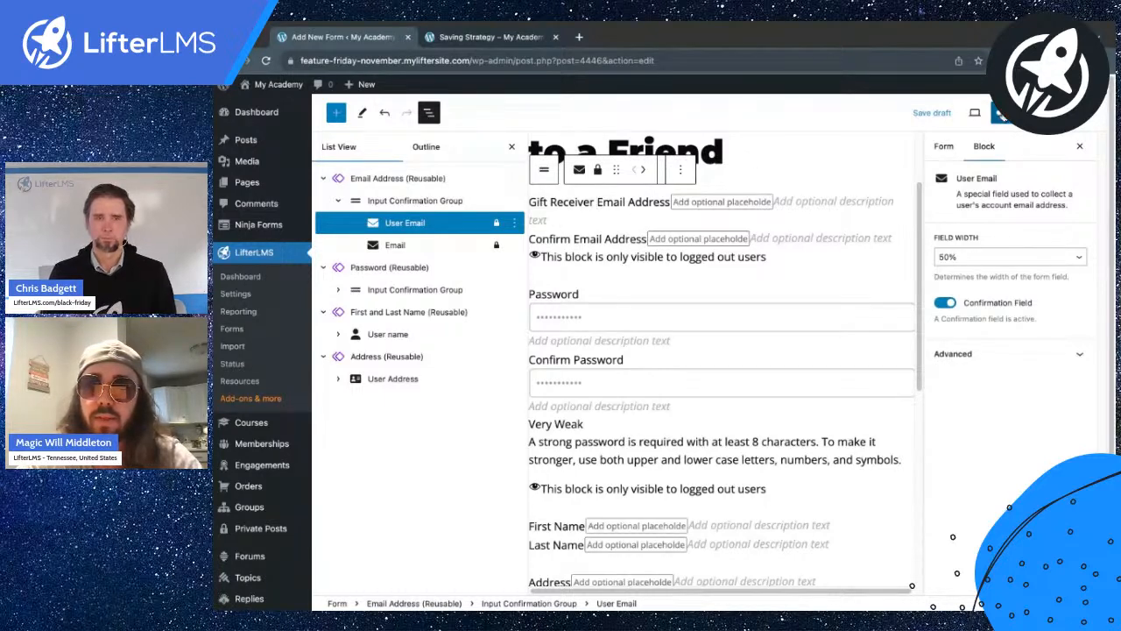
{"action": "left_click", "coordinate": [999, 113]}
{"action": "left_click", "coordinate": [996, 114]}
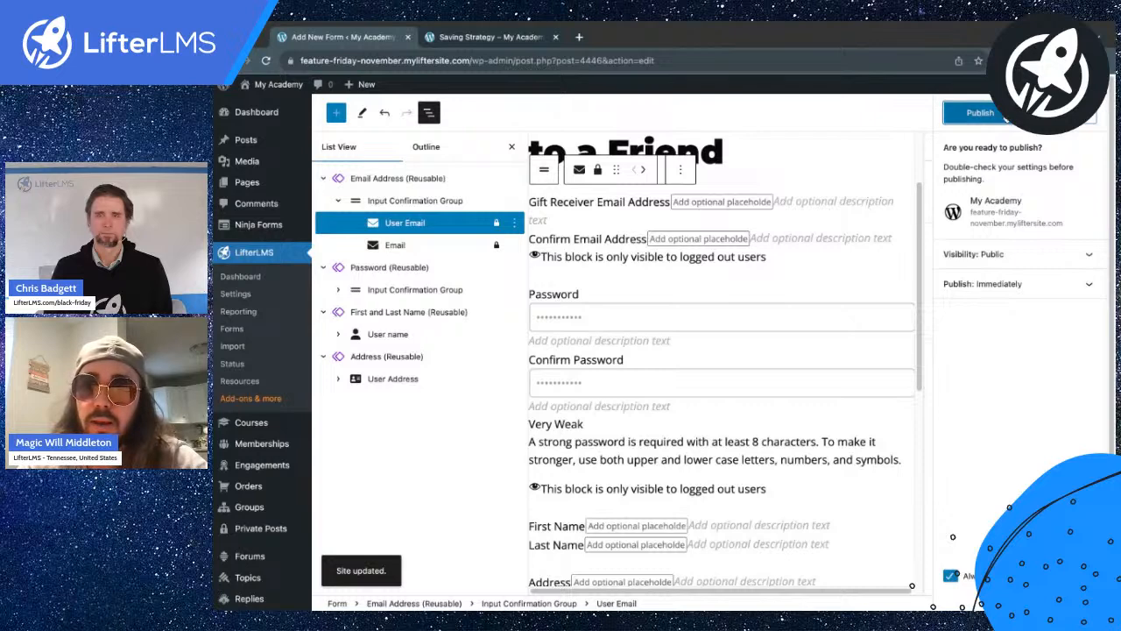
Publish the form and expand its Form Settings panel.
{"action": "left_click", "coordinate": [1058, 113]}
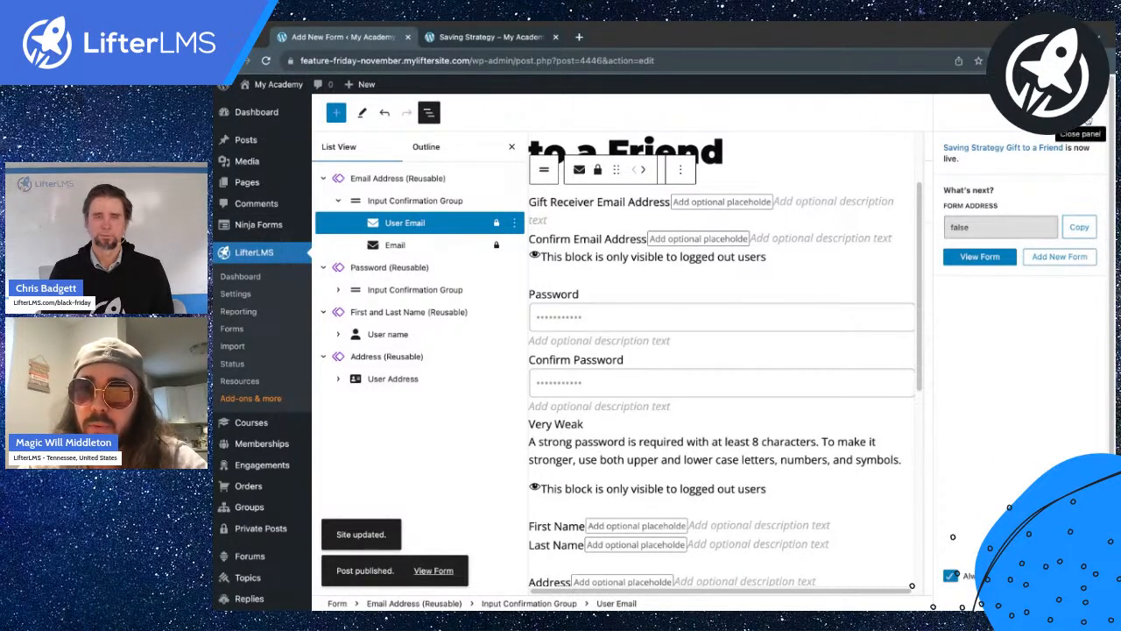
{"action": "left_click", "coordinate": [1087, 120]}
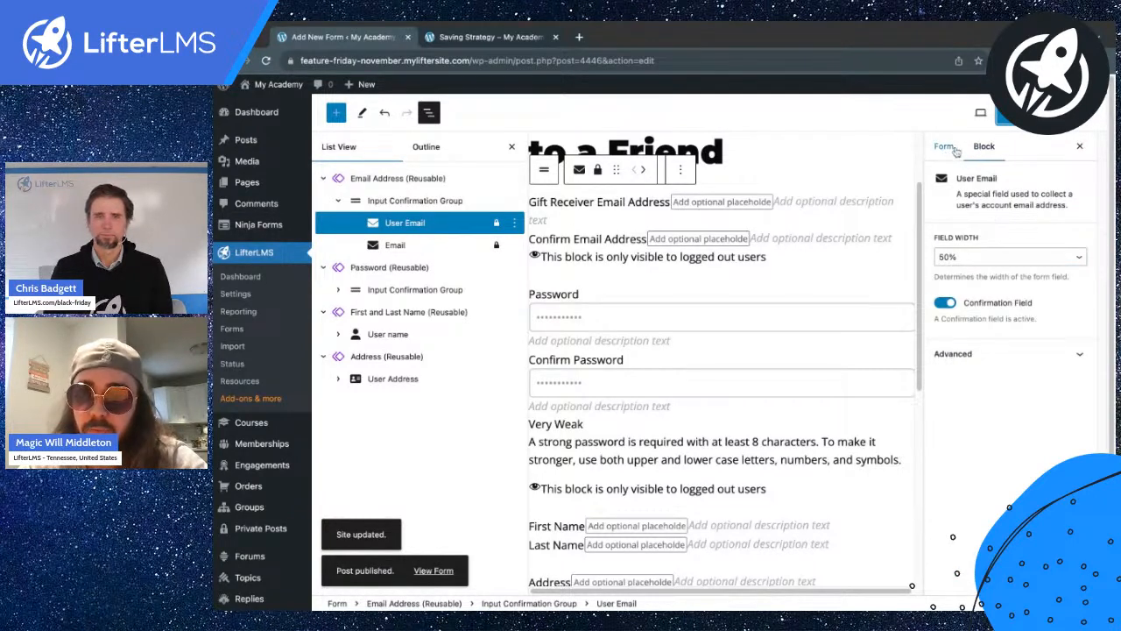
{"action": "left_click", "coordinate": [950, 149]}
{"action": "left_click", "coordinate": [955, 177]}
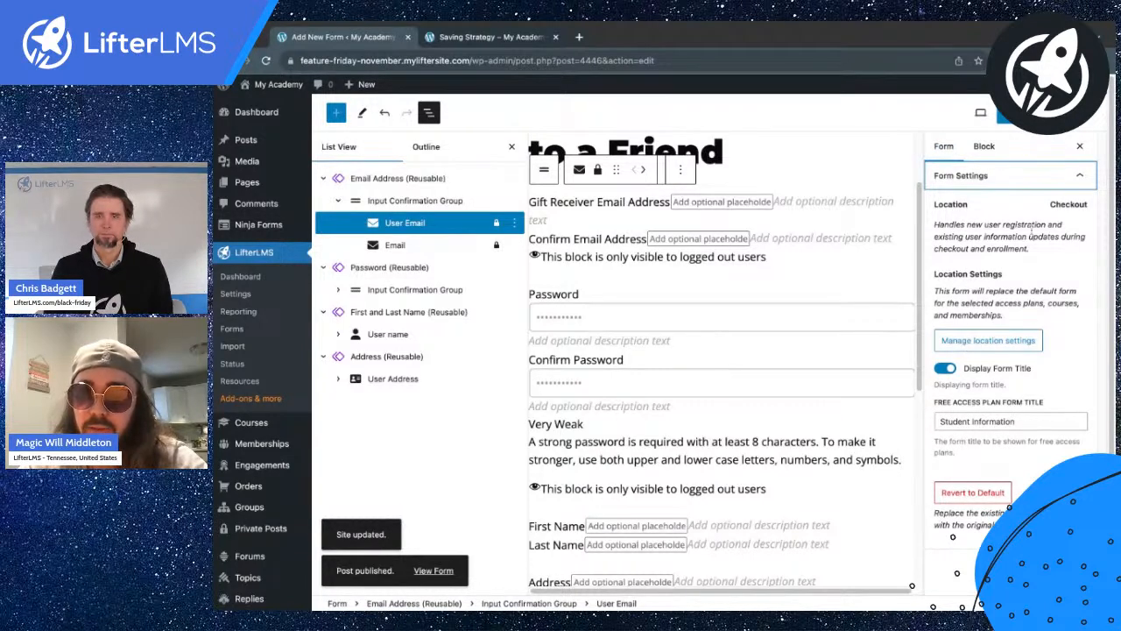
Open the form's Manage location settings dialog.
{"action": "left_click", "coordinate": [1027, 114]}
{"action": "left_click", "coordinate": [1055, 113]}
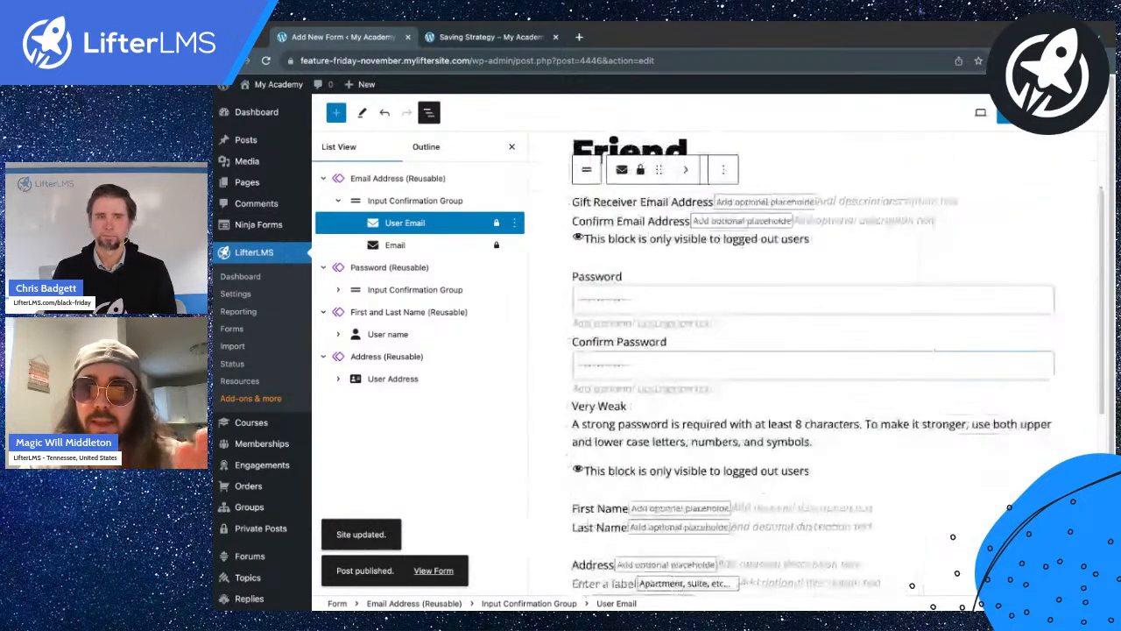
{"action": "scroll", "coordinate": [1054, 111], "scroll_direction": "up", "scroll_amount": 5}
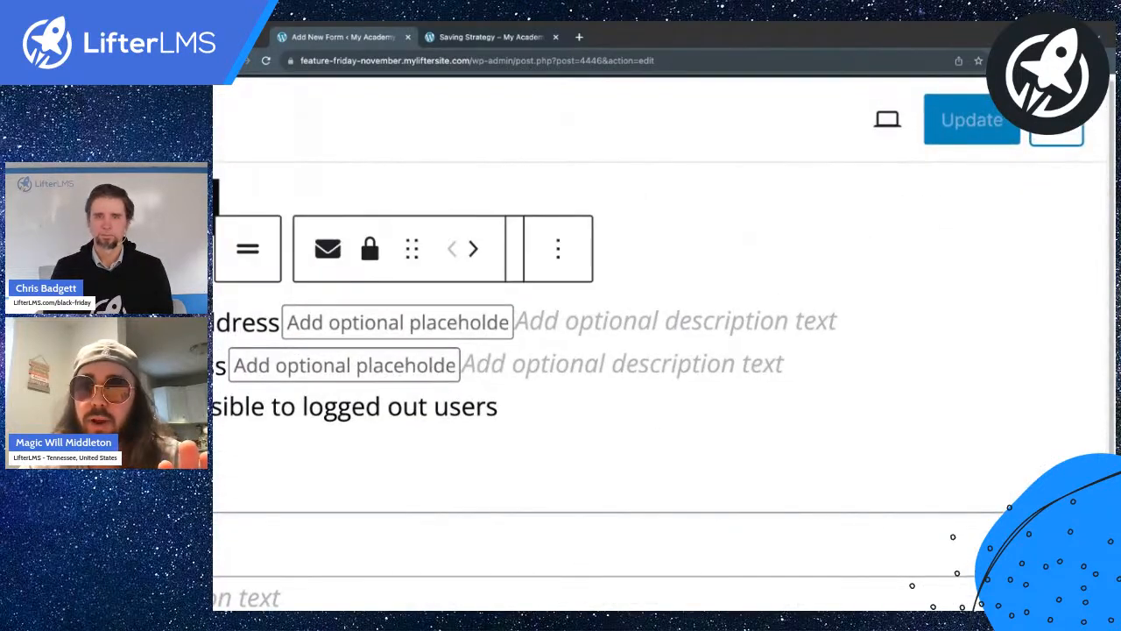
{"action": "scroll", "coordinate": [1055, 113], "scroll_direction": "down", "scroll_amount": 5}
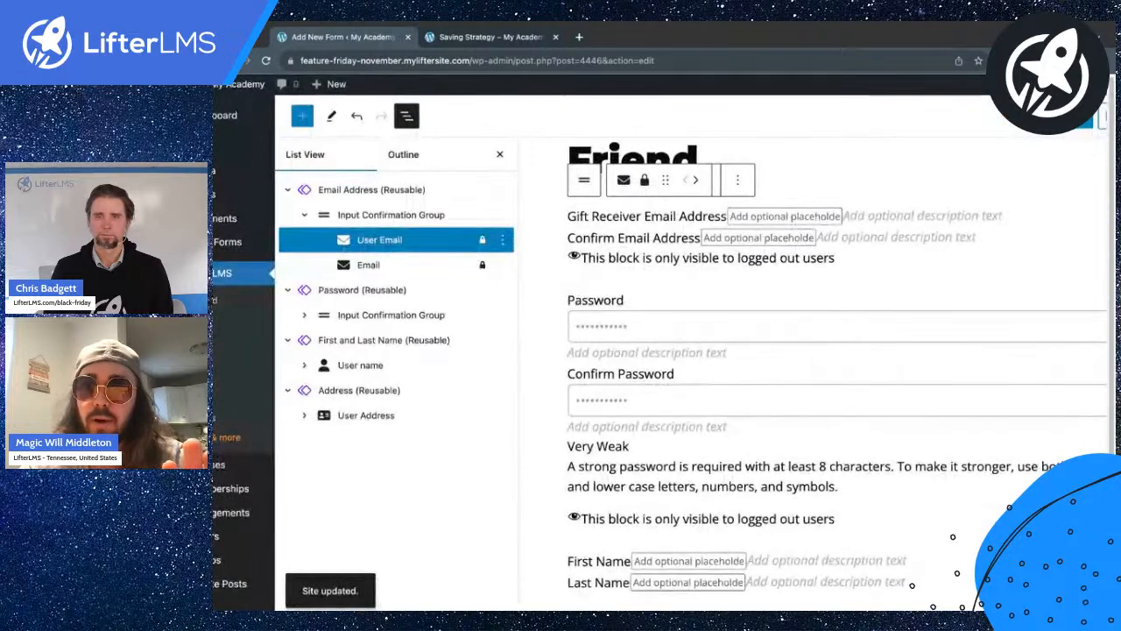
{"action": "left_click", "coordinate": [1054, 113]}
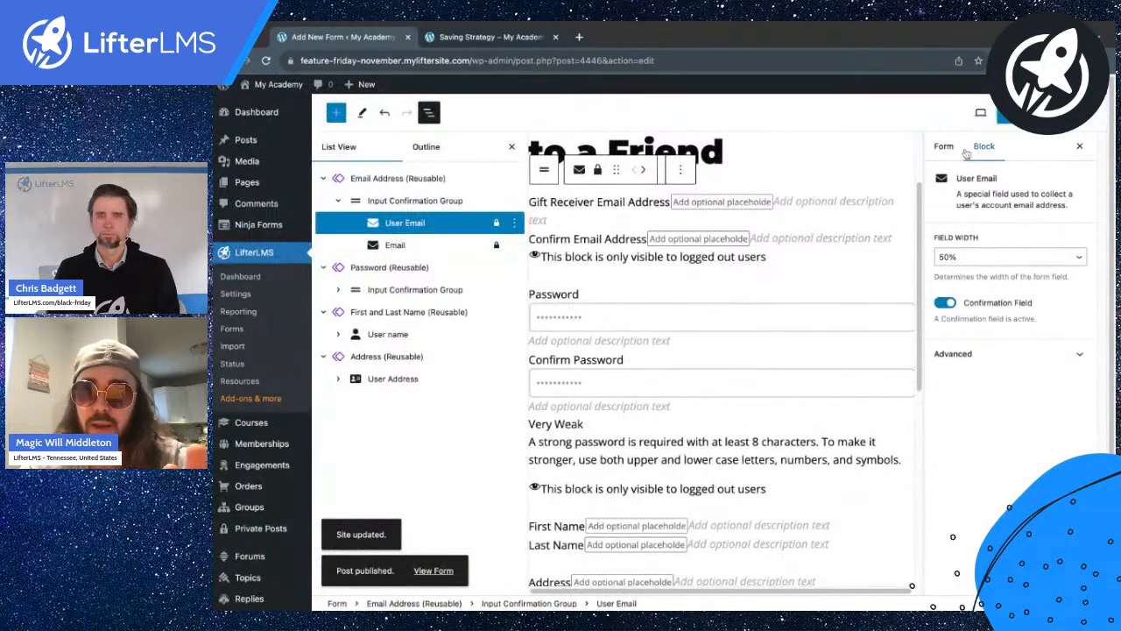
{"action": "left_click", "coordinate": [943, 149]}
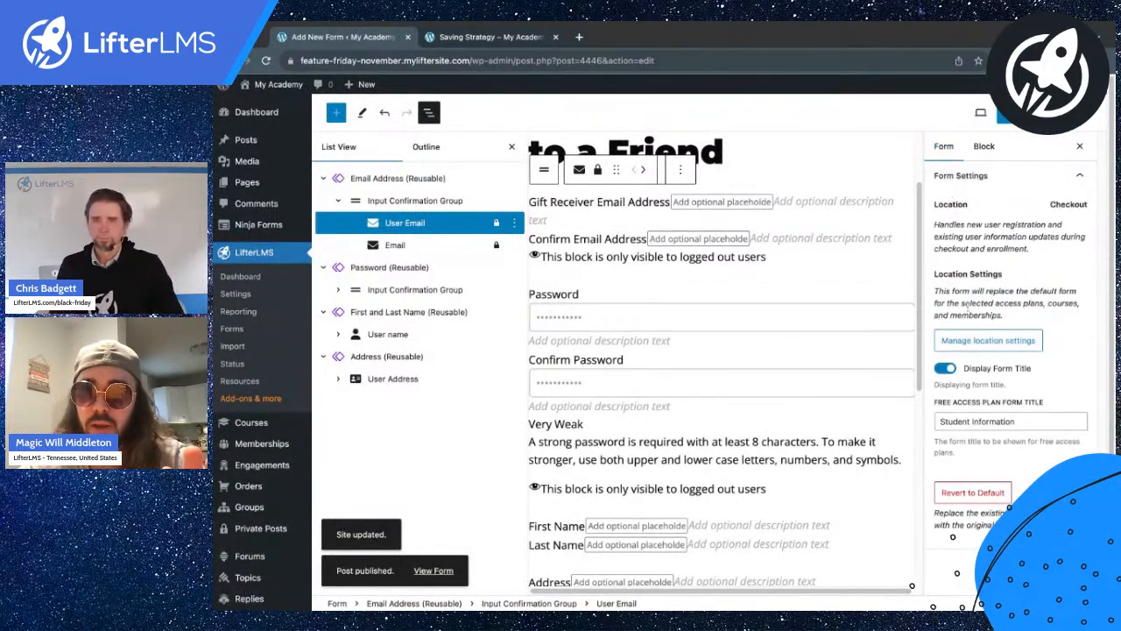
{"action": "left_click", "coordinate": [969, 343]}
Assign the form to Saving Strategy's Gift to a Friend plan, excluding A La Carte and Course With Membership.
{"action": "left_click", "coordinate": [604, 302]}
{"action": "type", "text": "saving"}
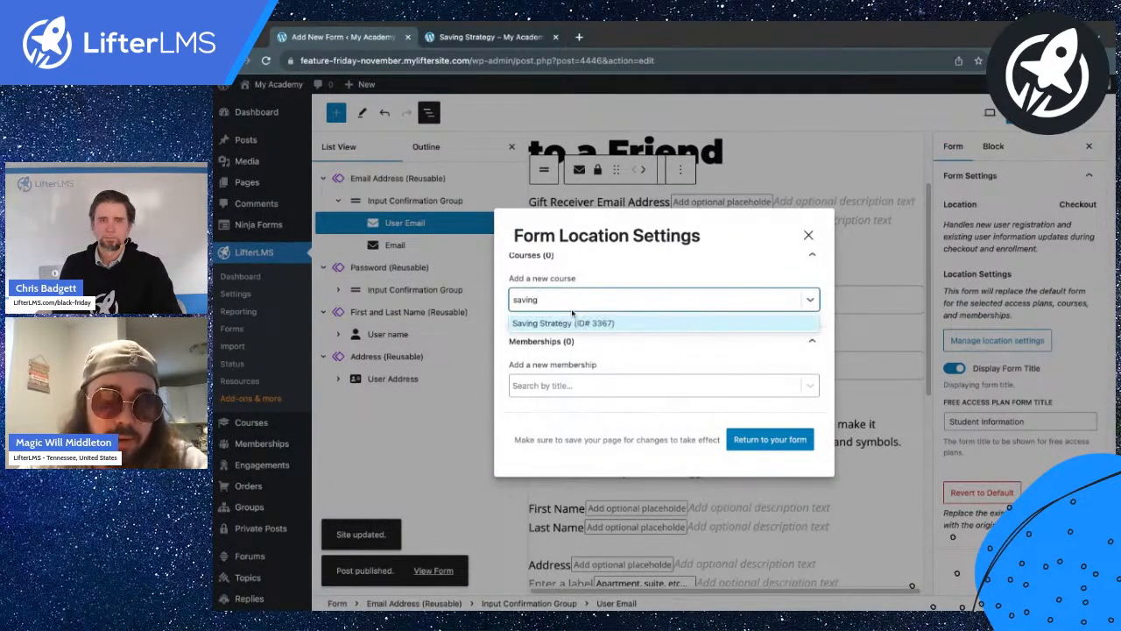
{"action": "left_click", "coordinate": [566, 323]}
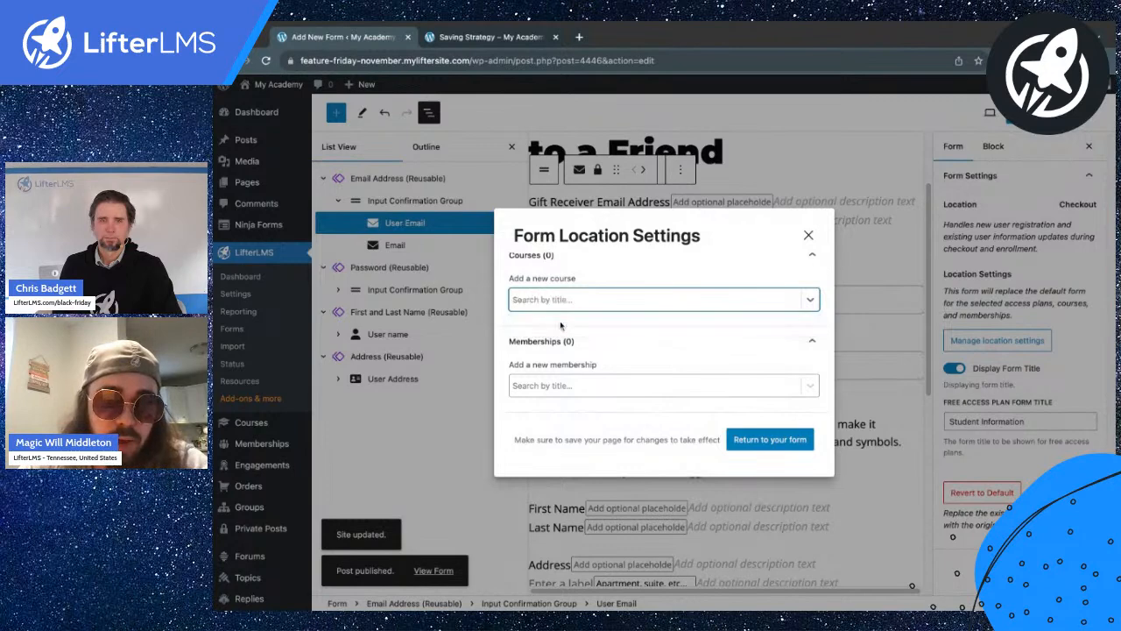
{"action": "left_click", "coordinate": [521, 286]}
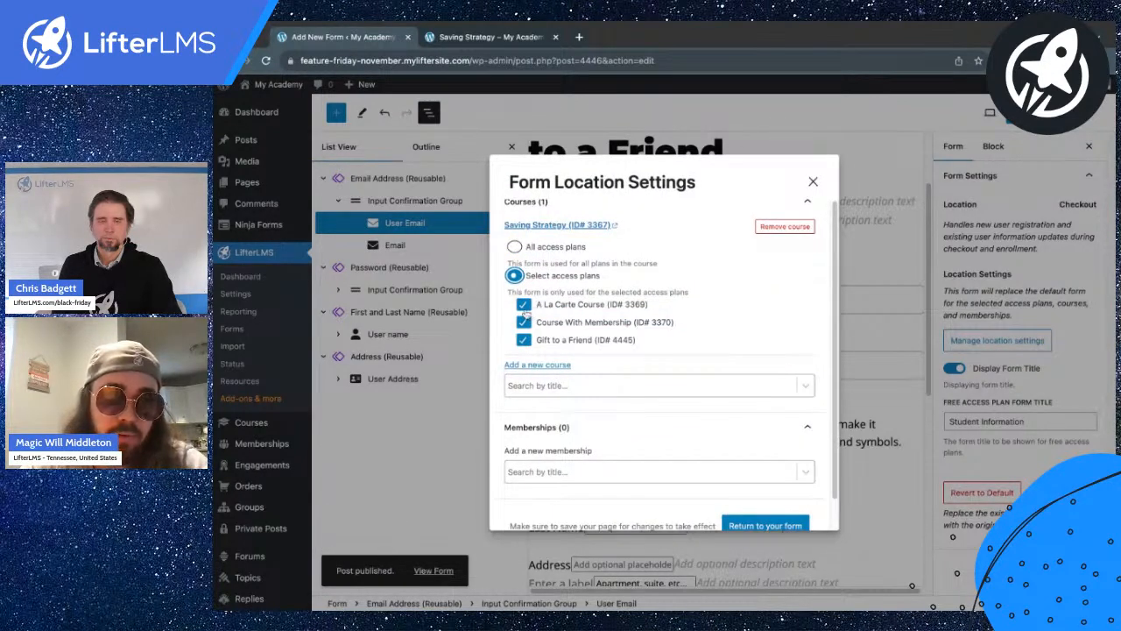
{"action": "left_click", "coordinate": [524, 306]}
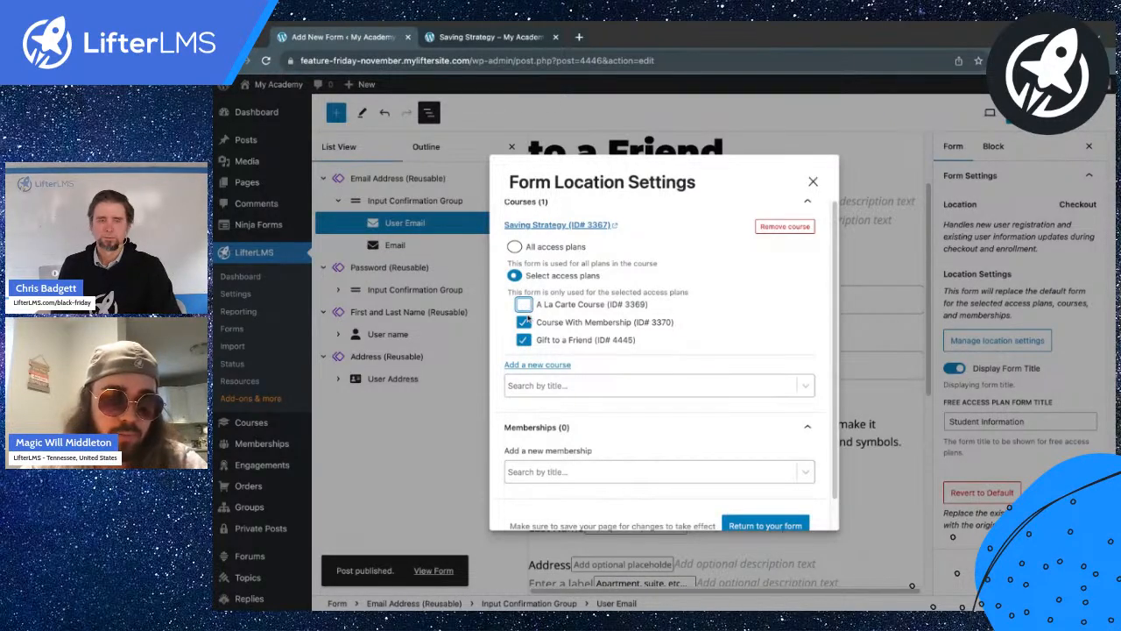
{"action": "left_click", "coordinate": [524, 323]}
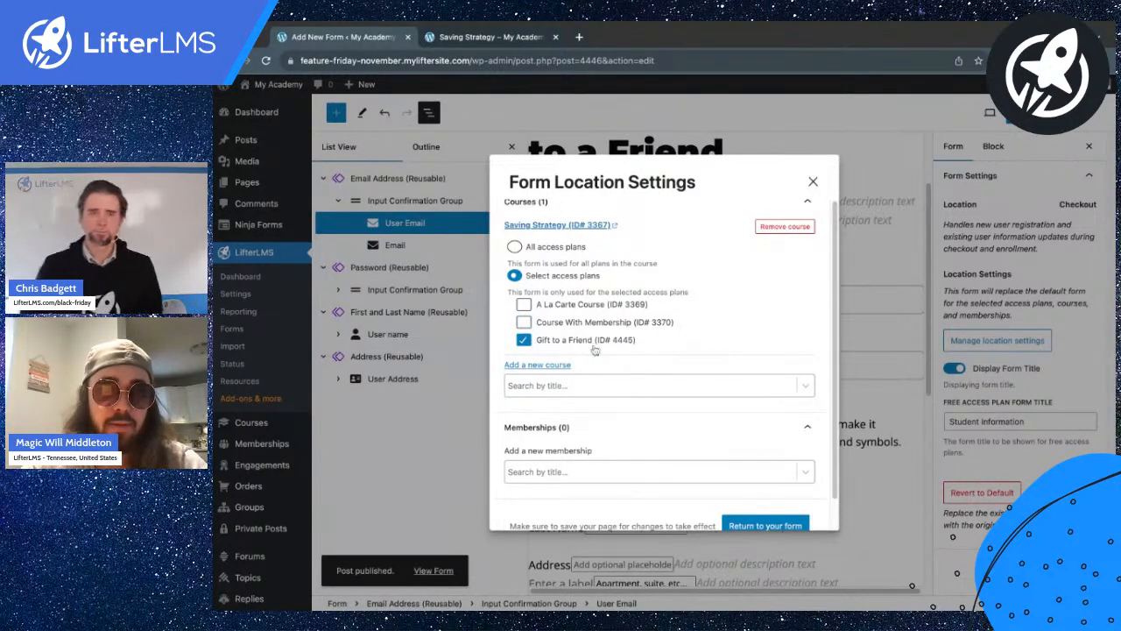
{"action": "scroll", "coordinate": [636, 349], "scroll_direction": "down", "scroll_amount": 1}
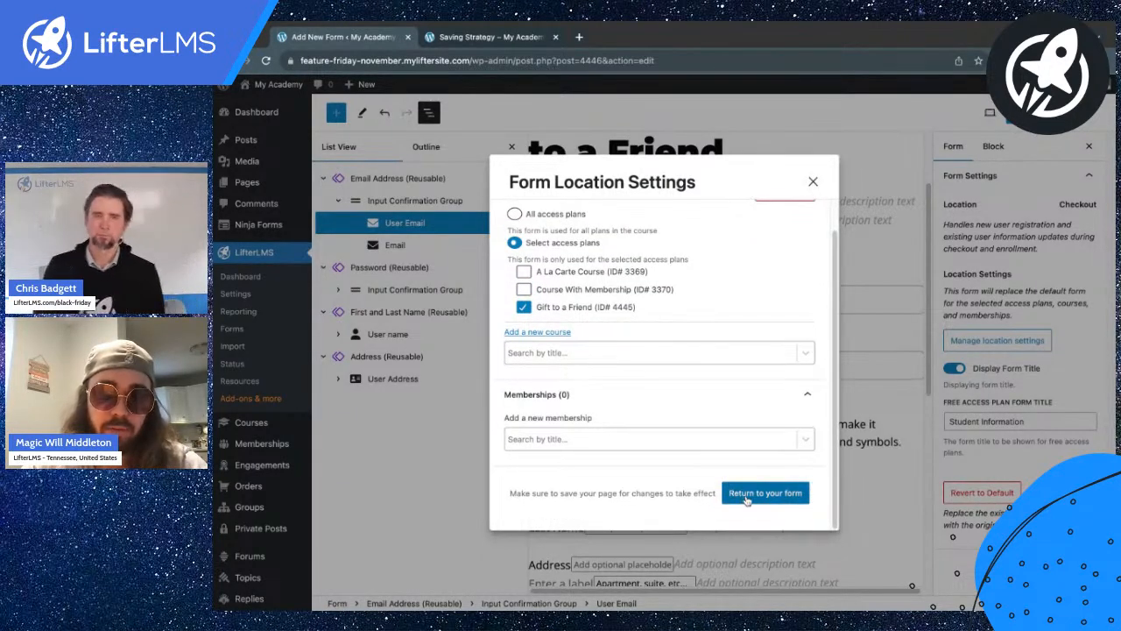
{"action": "left_click", "coordinate": [759, 494]}
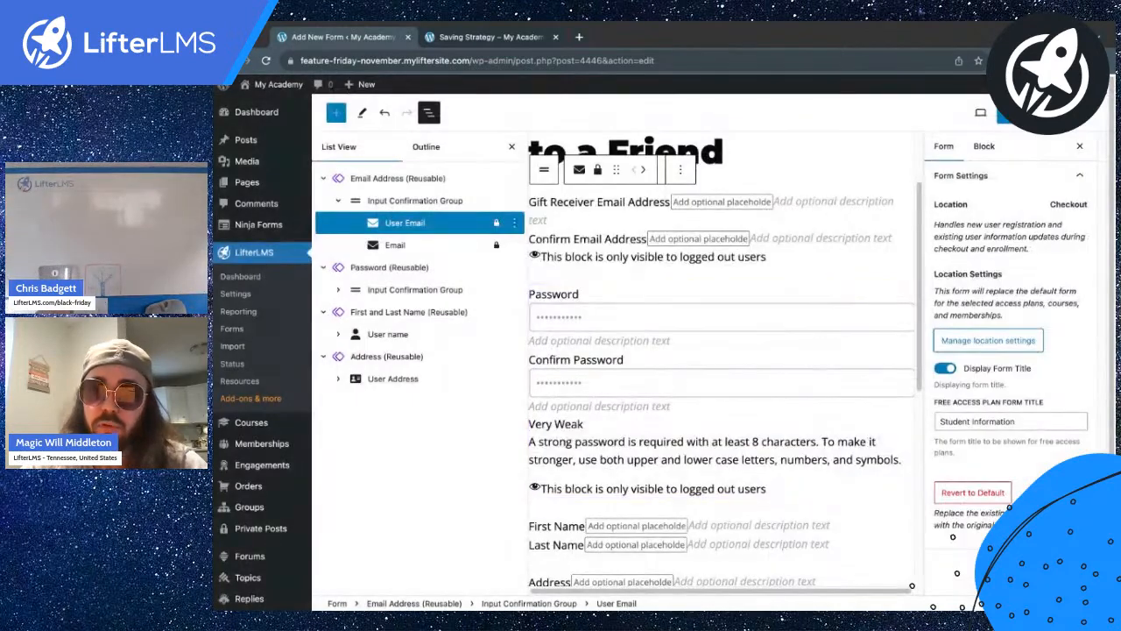
Reload the course page and enroll through the Gift to a Friend plan.
{"action": "left_click", "coordinate": [478, 37]}
{"action": "left_click", "coordinate": [267, 60]}
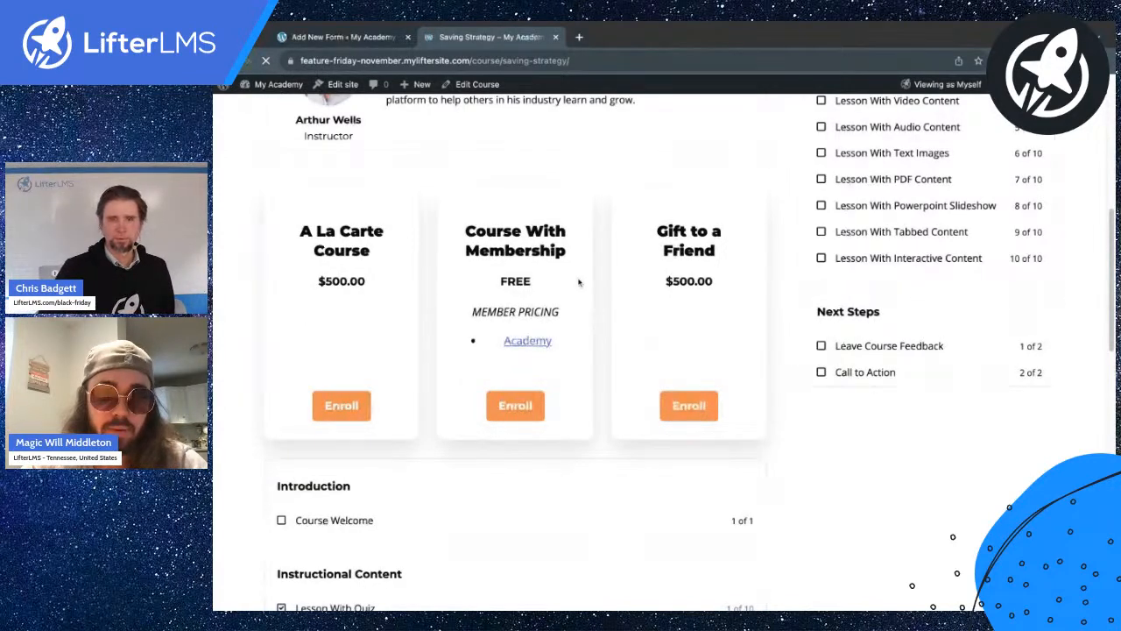
{"action": "triple_click", "coordinate": [690, 249]}
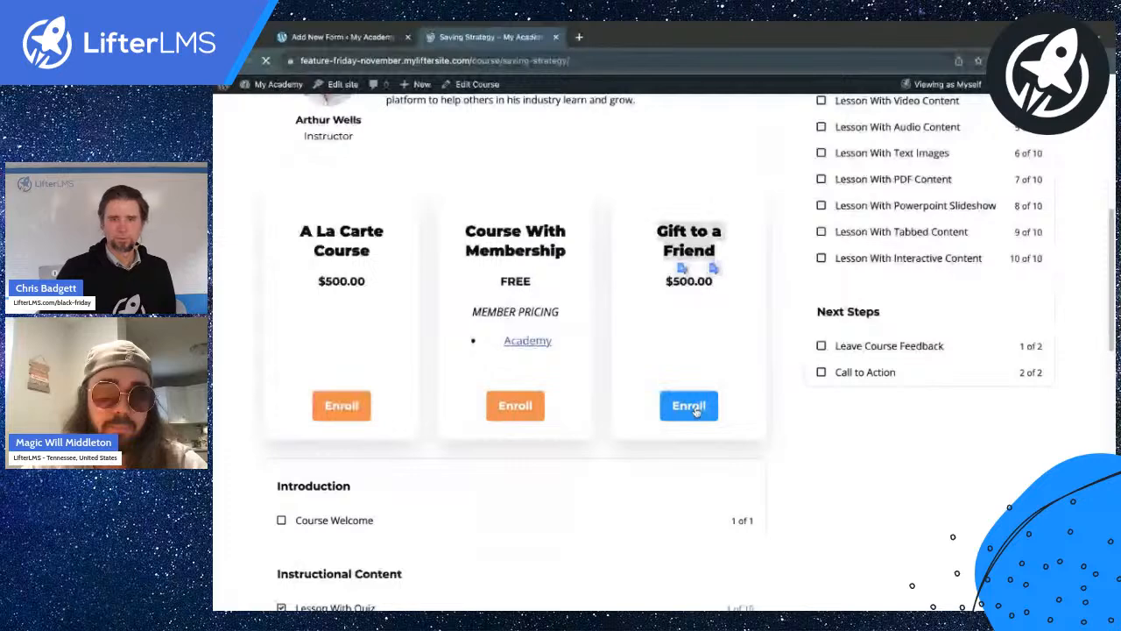
{"action": "left_click", "coordinate": [696, 409]}
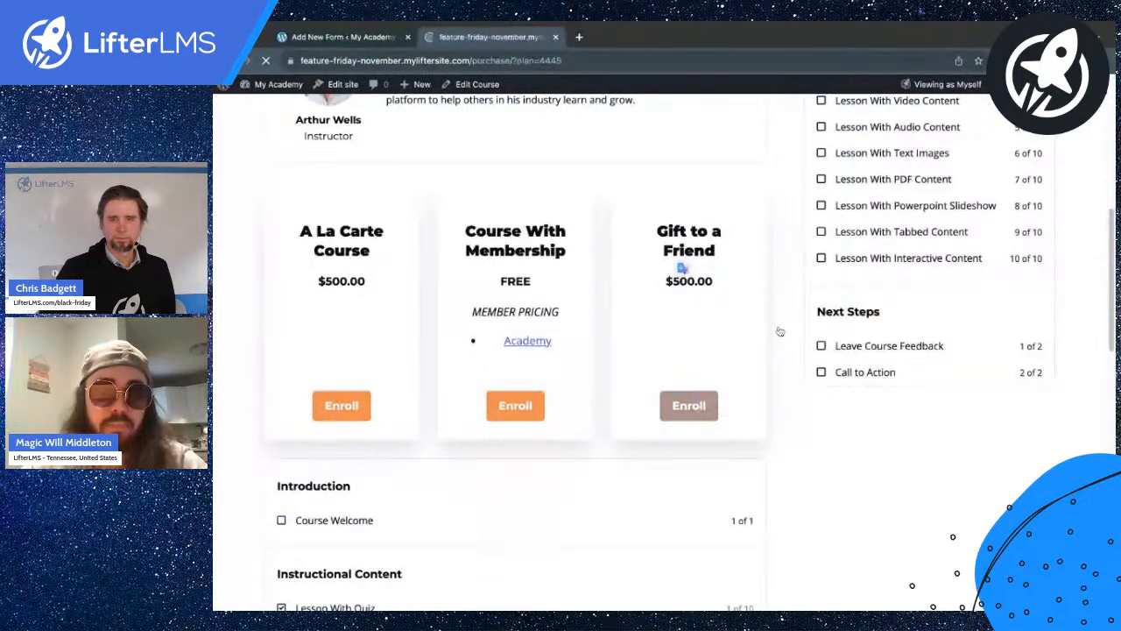
Switch the checkout page to View as Visitor.
{"action": "scroll", "coordinate": [617, 369], "scroll_direction": "down", "scroll_amount": 5}
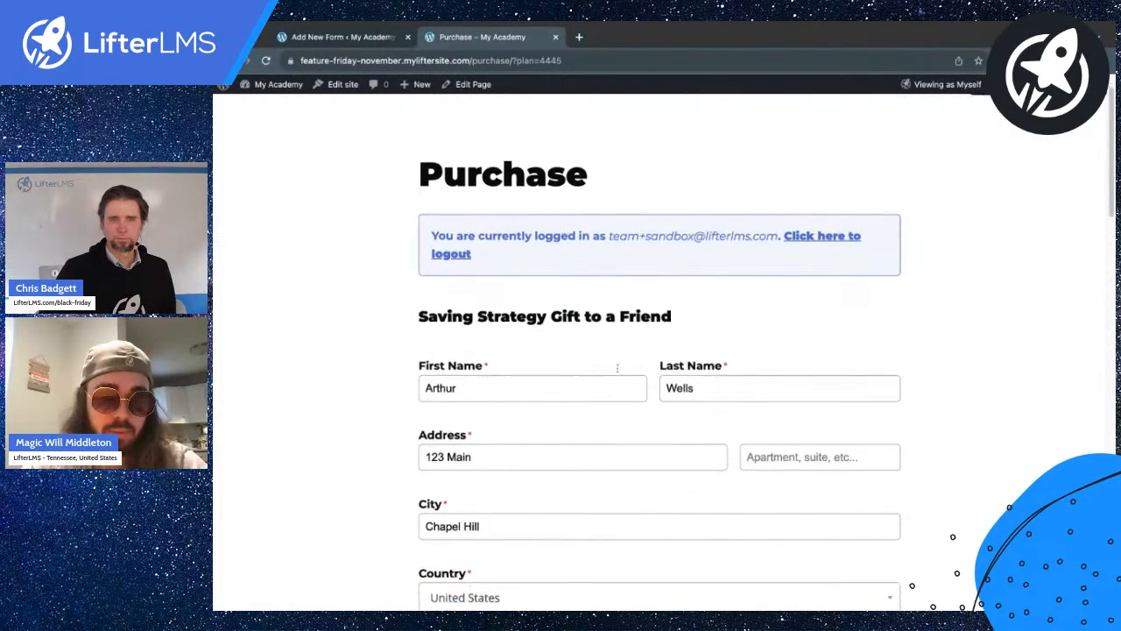
{"action": "scroll", "coordinate": [659, 350], "scroll_direction": "up", "scroll_amount": 5}
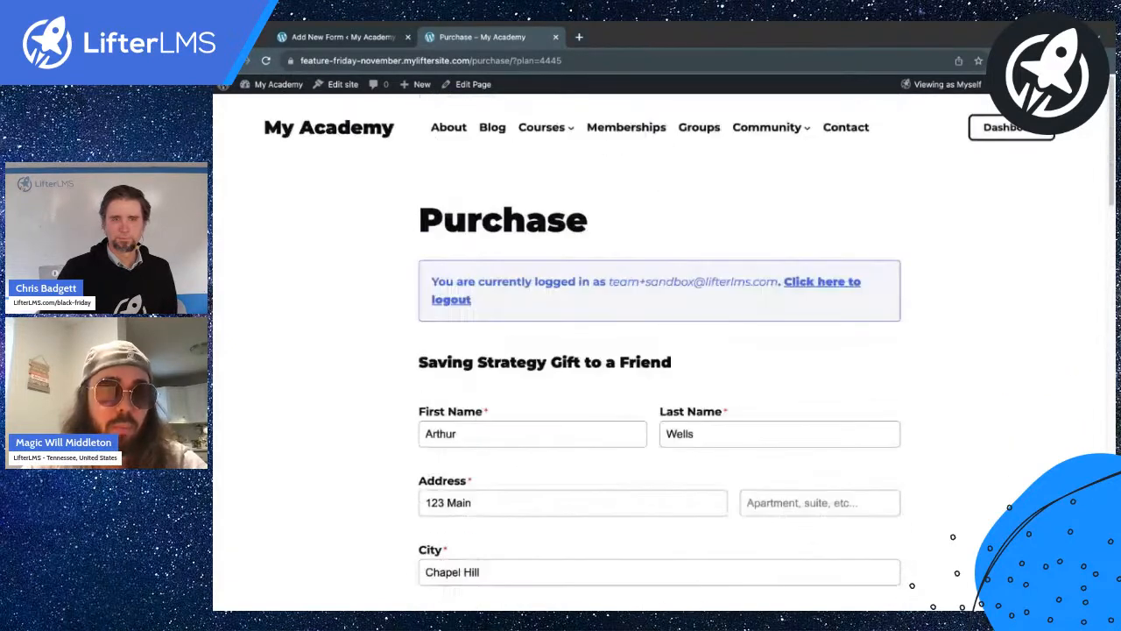
{"action": "left_click_drag", "start_coordinate": [421, 235], "coordinate": [569, 226]}
{"action": "left_click", "coordinate": [687, 157]}
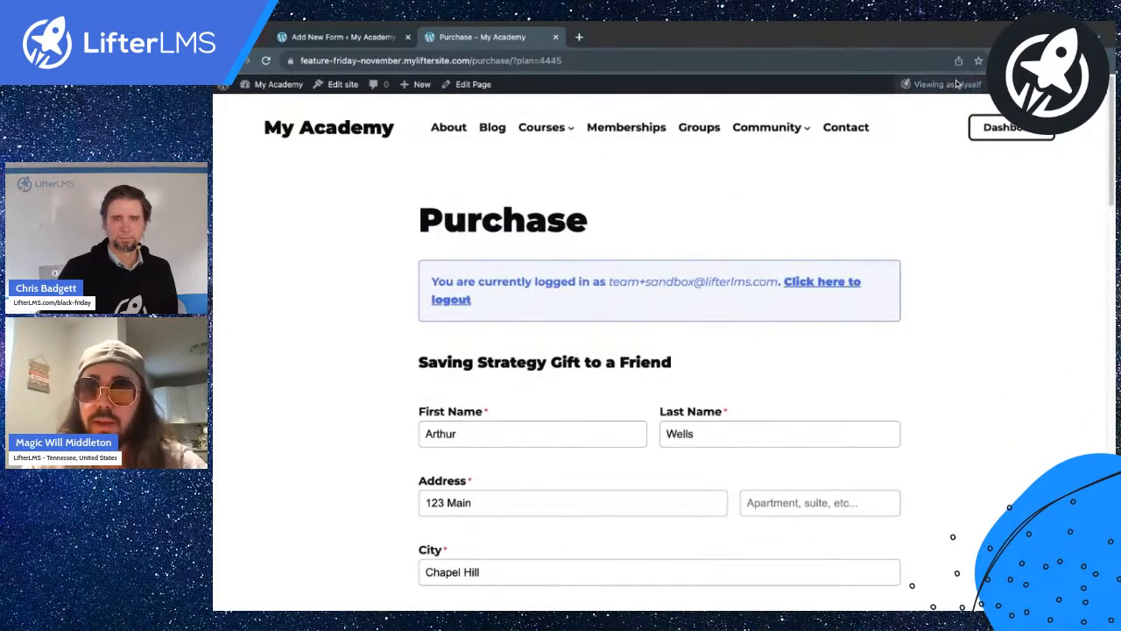
{"action": "mouse_move", "coordinate": [959, 84]}
{"action": "left_click", "coordinate": [928, 107]}
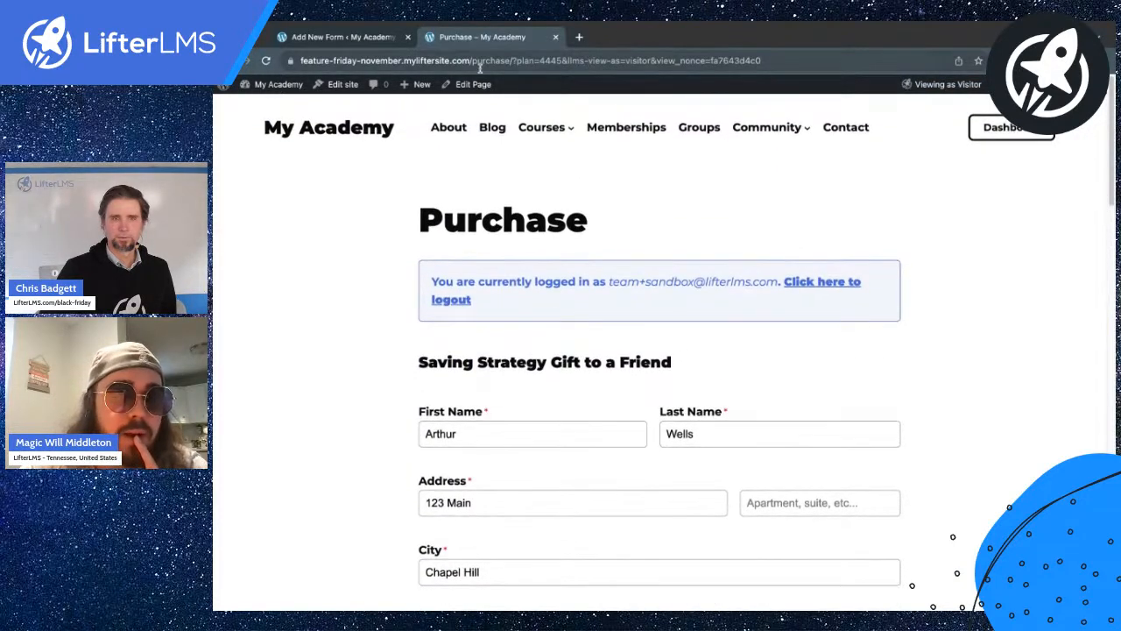
Copy the checkout page URL and go back to the Add New Form tab.
{"action": "left_click_drag", "start_coordinate": [562, 61], "coordinate": [527, 40]}
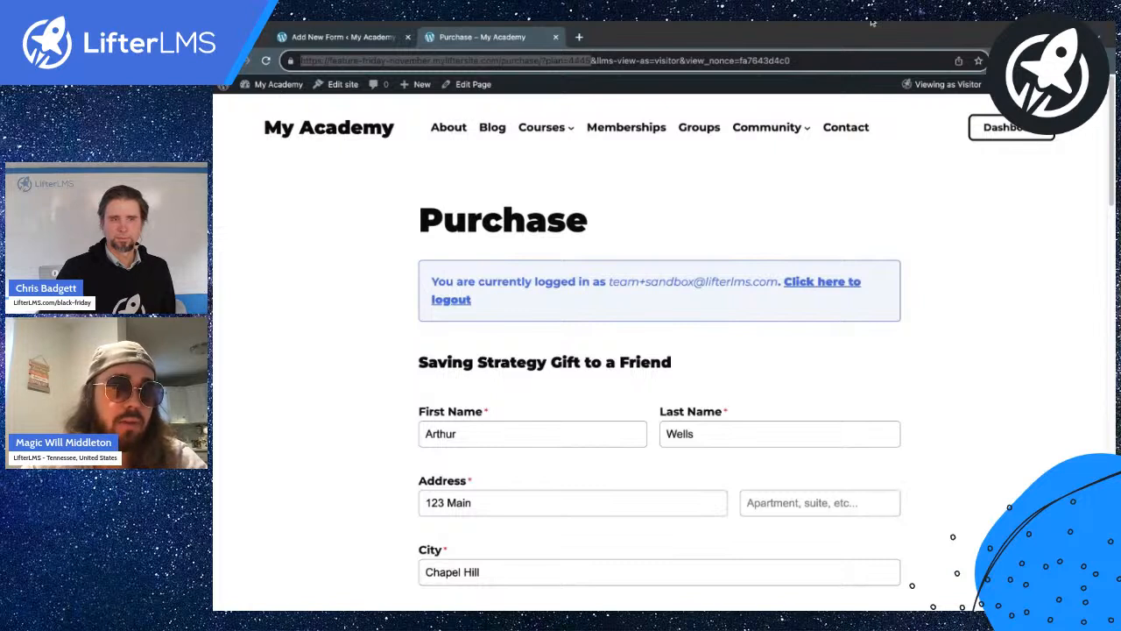
{"action": "key", "text": "super+shift+n"}
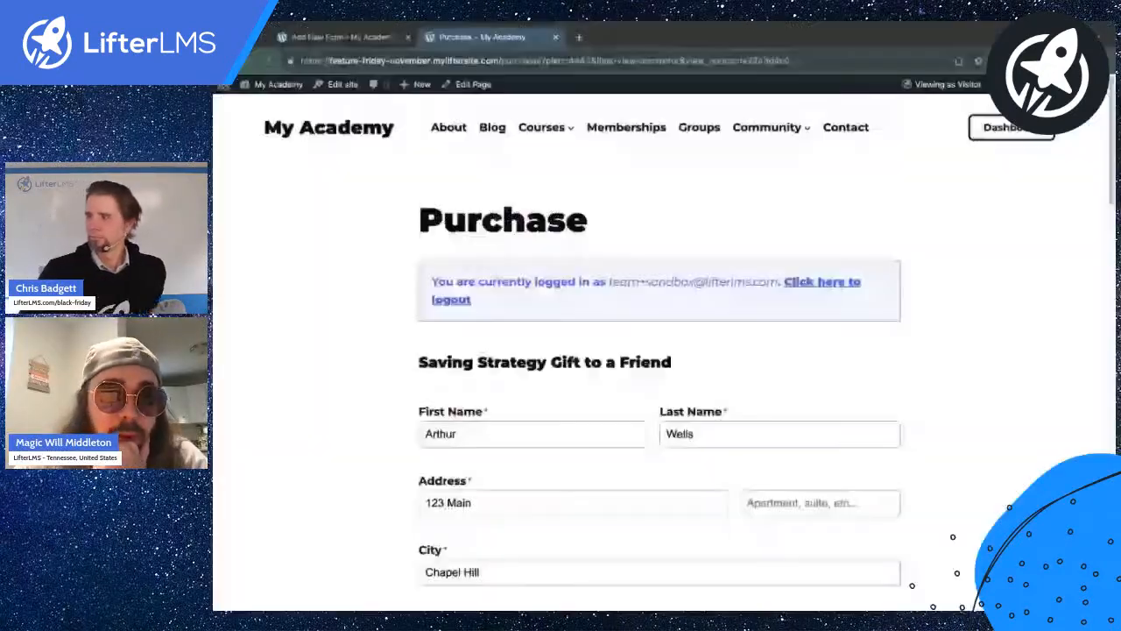
{"action": "left_click", "coordinate": [383, 37]}
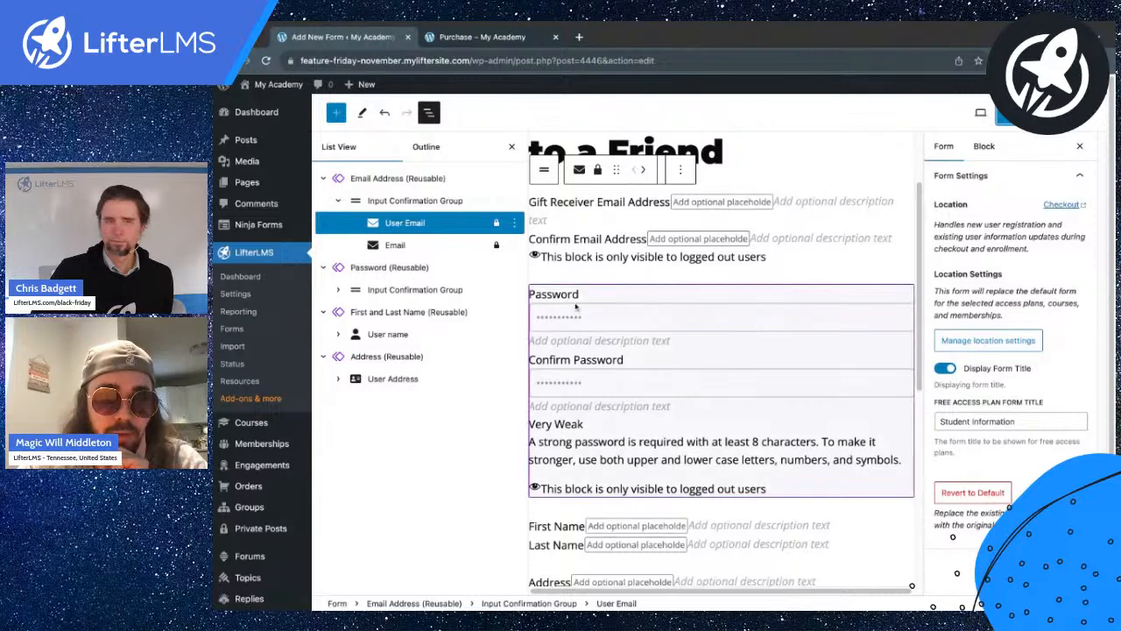
Relabel the password field 'Gift Receiver Password'.
{"action": "left_click", "coordinate": [539, 299]}
{"action": "left_click", "coordinate": [536, 298]}
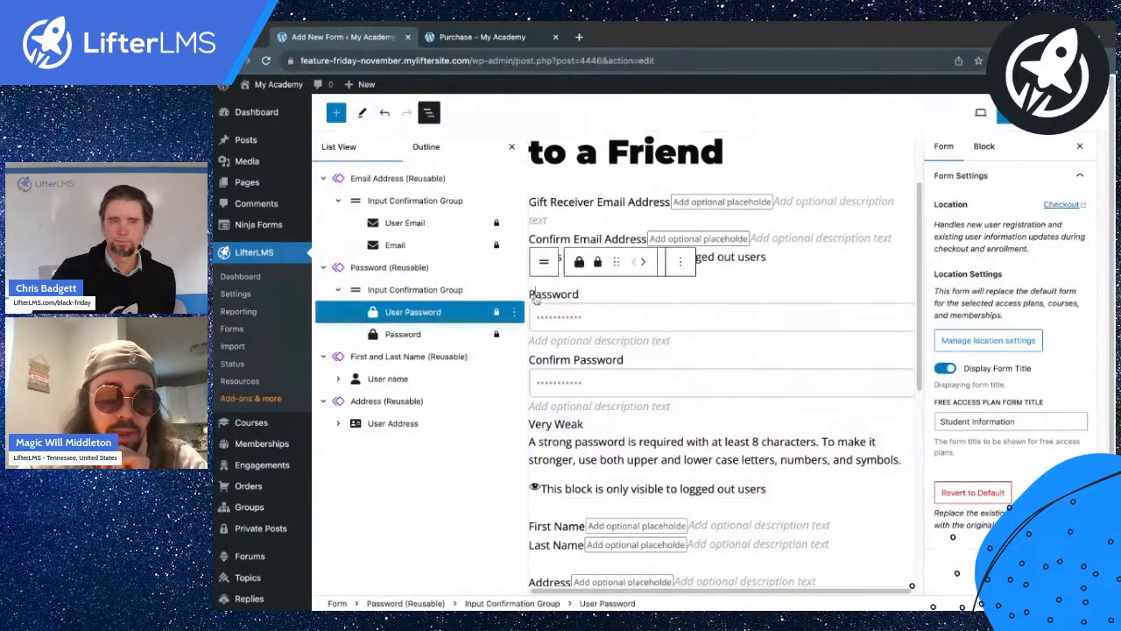
{"action": "key", "text": "Left"}
{"action": "type", "text": "Gift Receive"}
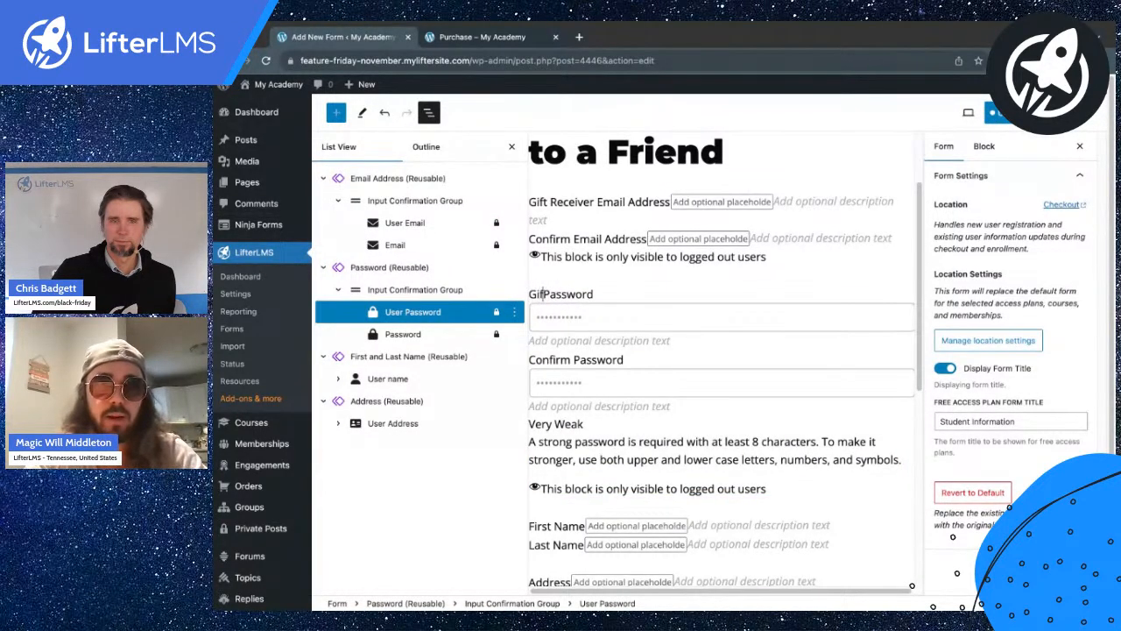
{"action": "type", "text": "r"}
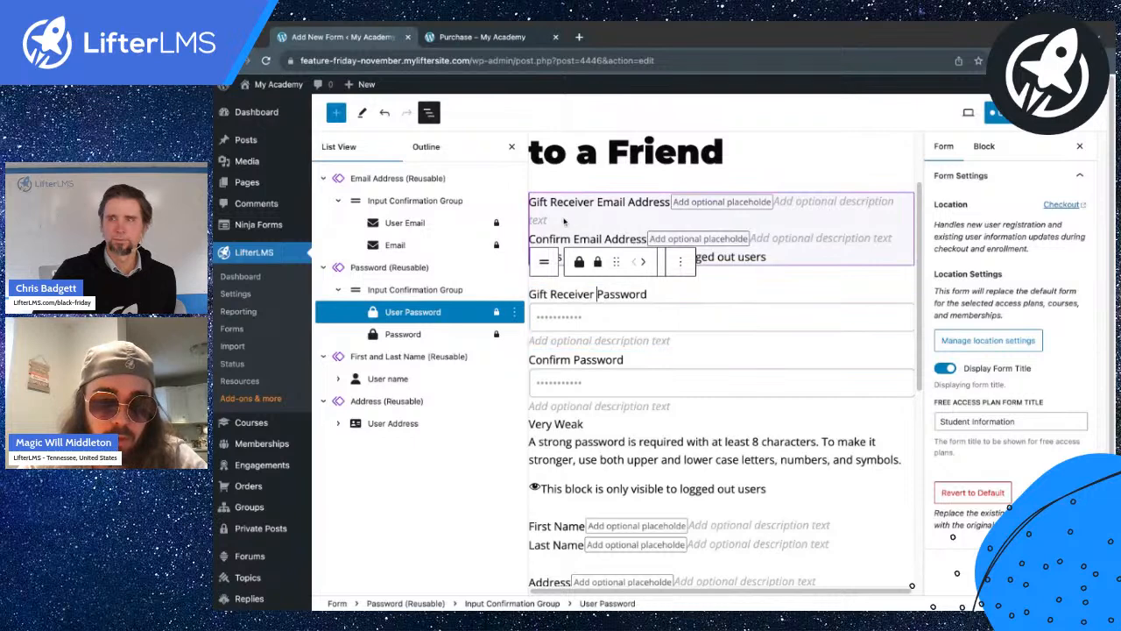
{"action": "scroll", "coordinate": [560, 375], "scroll_direction": "down", "scroll_amount": 2}
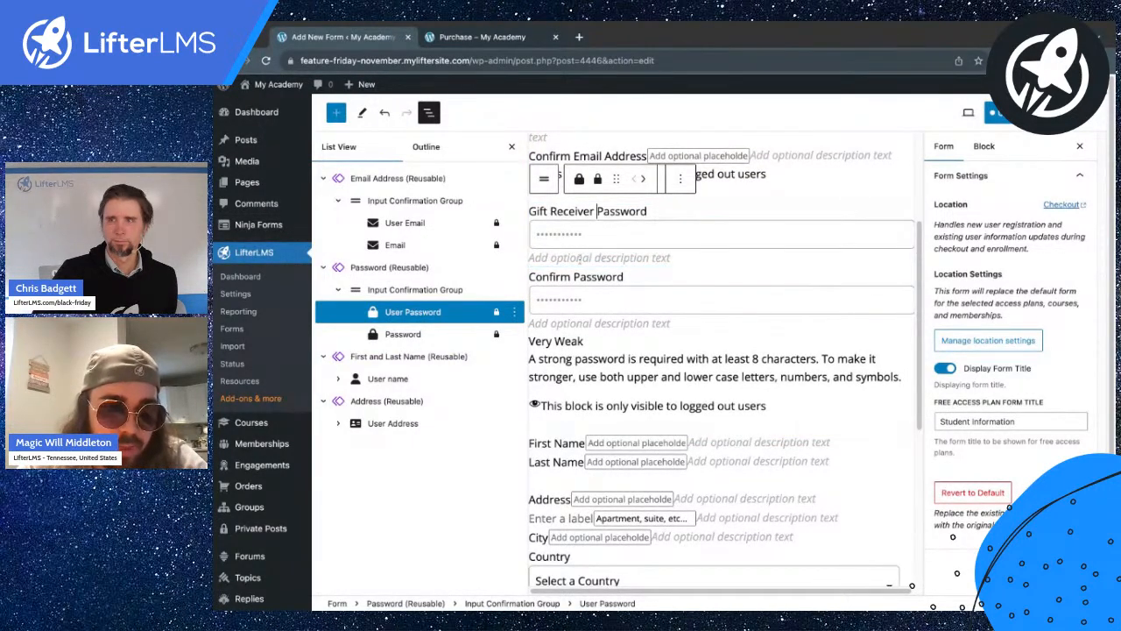
{"action": "scroll", "coordinate": [578, 258], "scroll_direction": "down", "scroll_amount": 2}
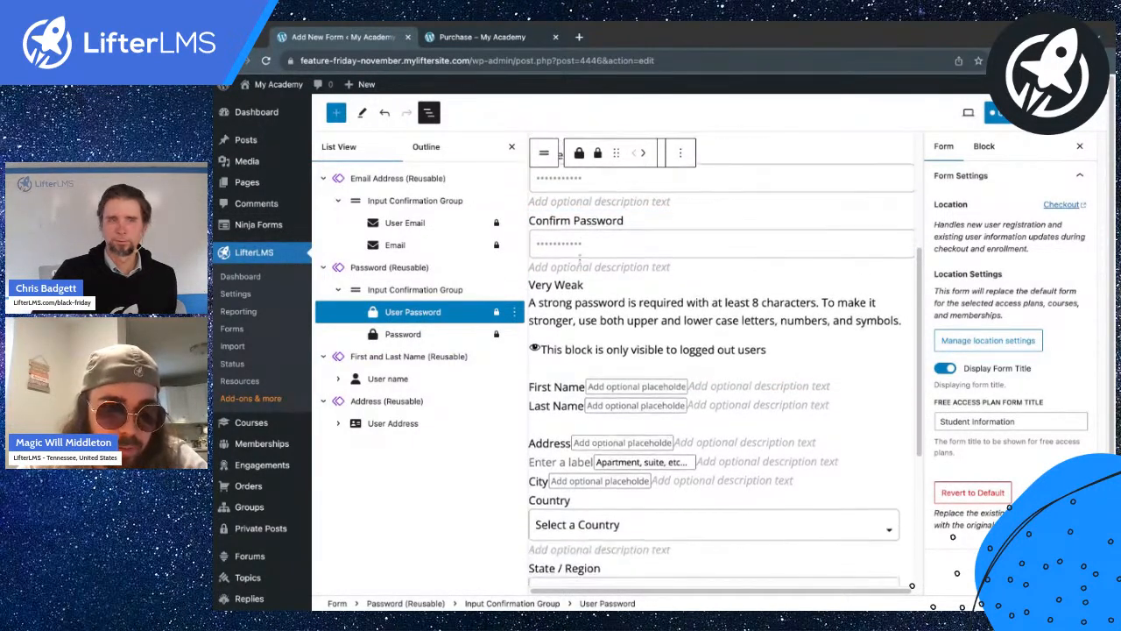
Relabel the name fields 'Gift Receiver First Name' and 'Gift Receiver Last Name'.
{"action": "left_click", "coordinate": [382, 364]}
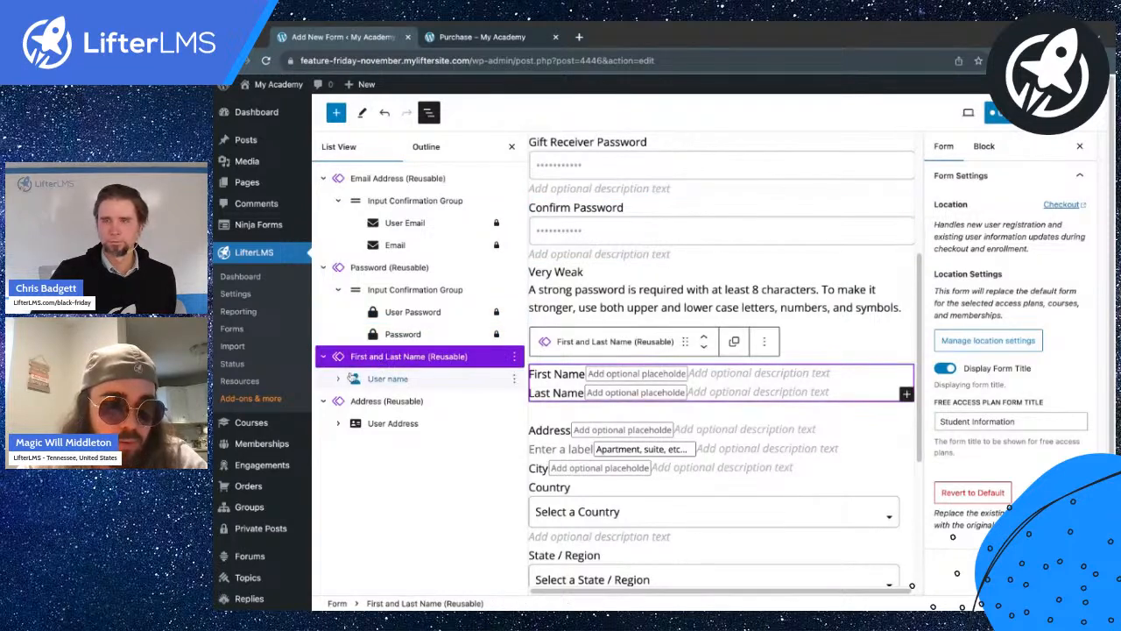
{"action": "left_click", "coordinate": [389, 402]}
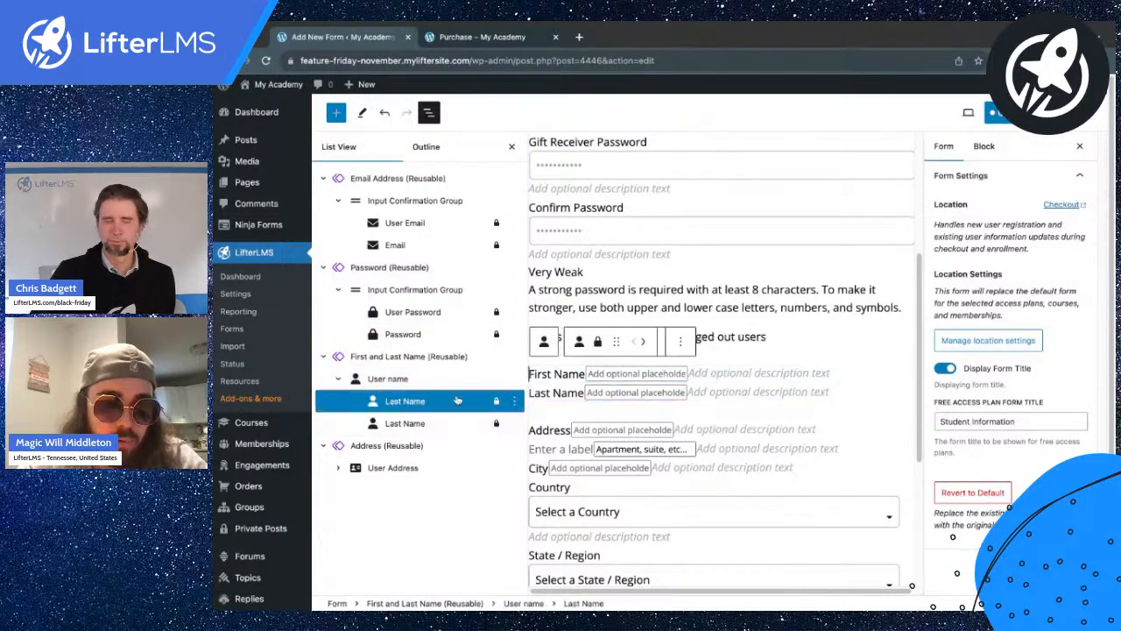
{"action": "double_click", "coordinate": [539, 377]}
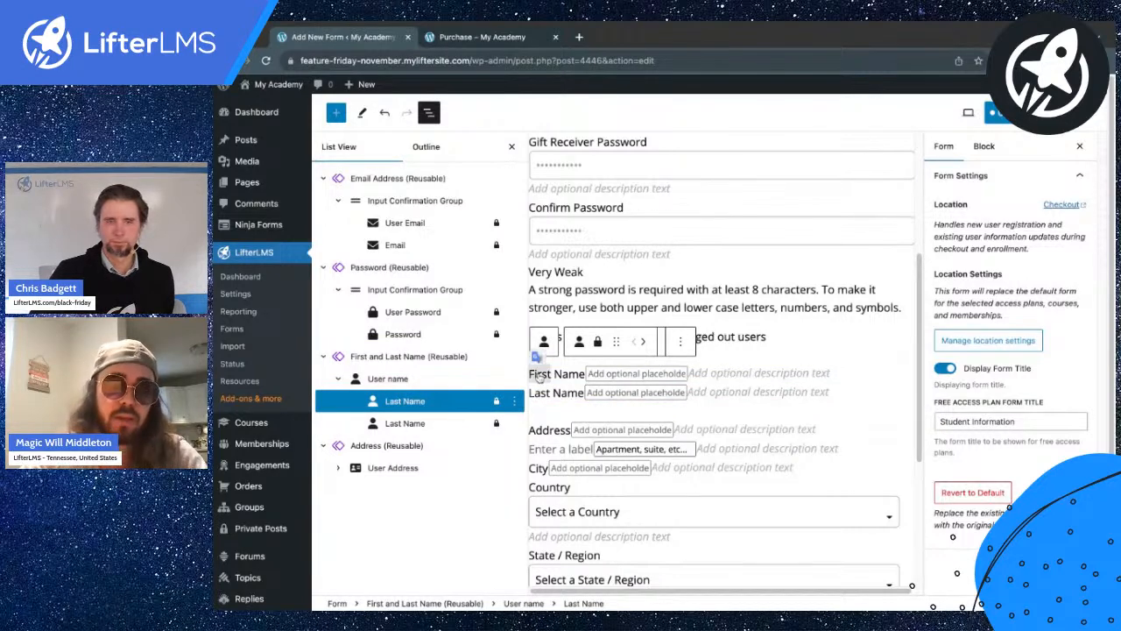
{"action": "type", "text": "Gift Re"}
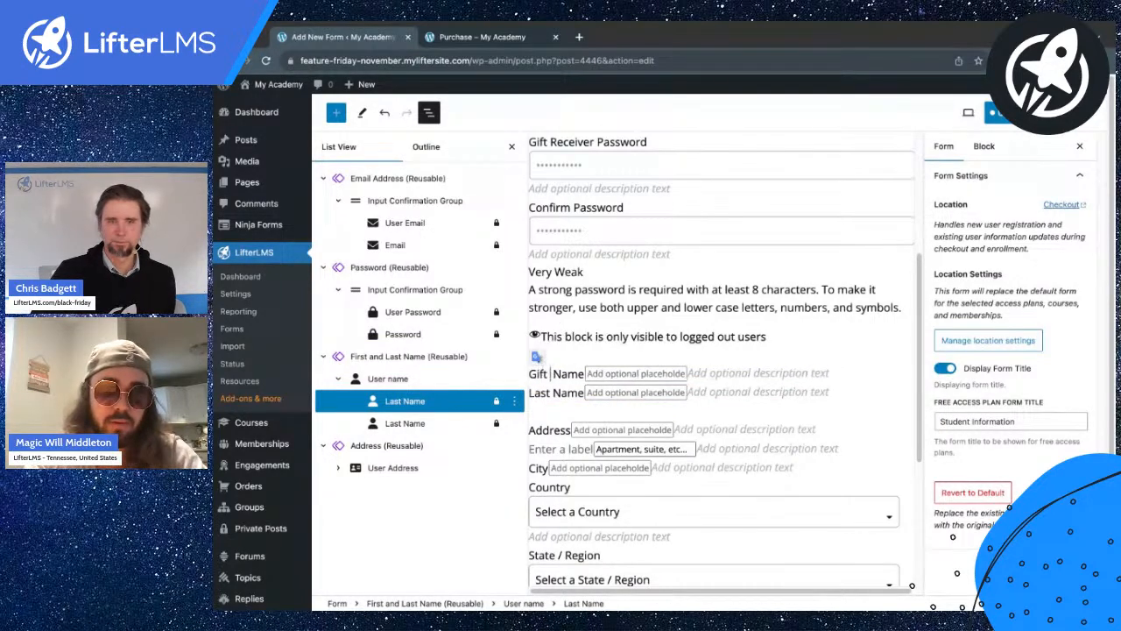
{"action": "type", "text": "ceiver"}
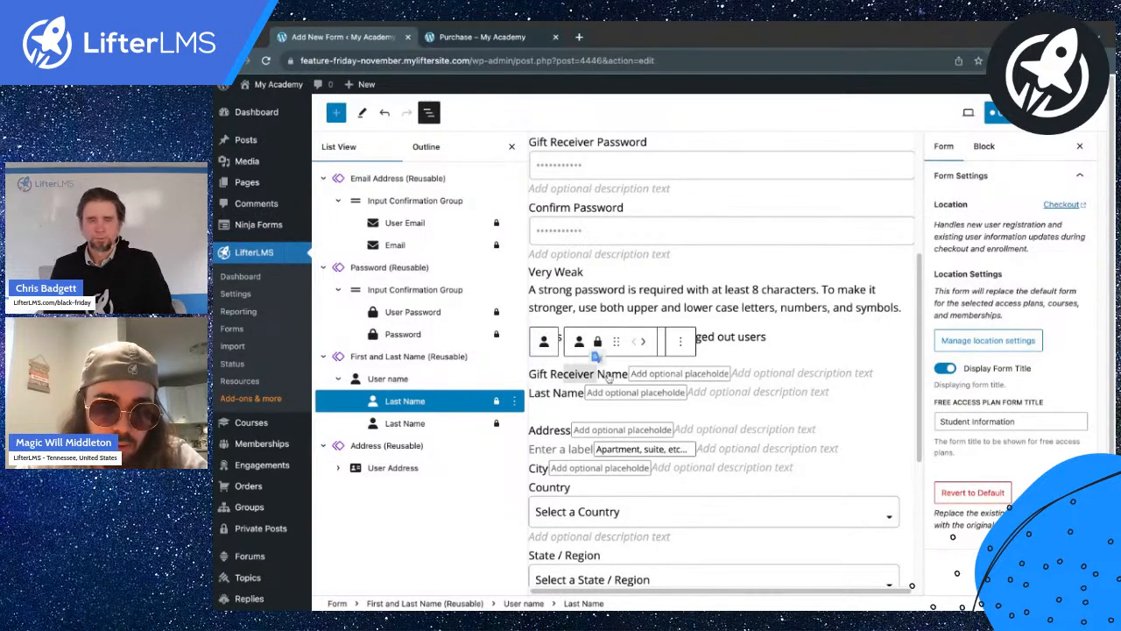
{"action": "type", "text": " First"}
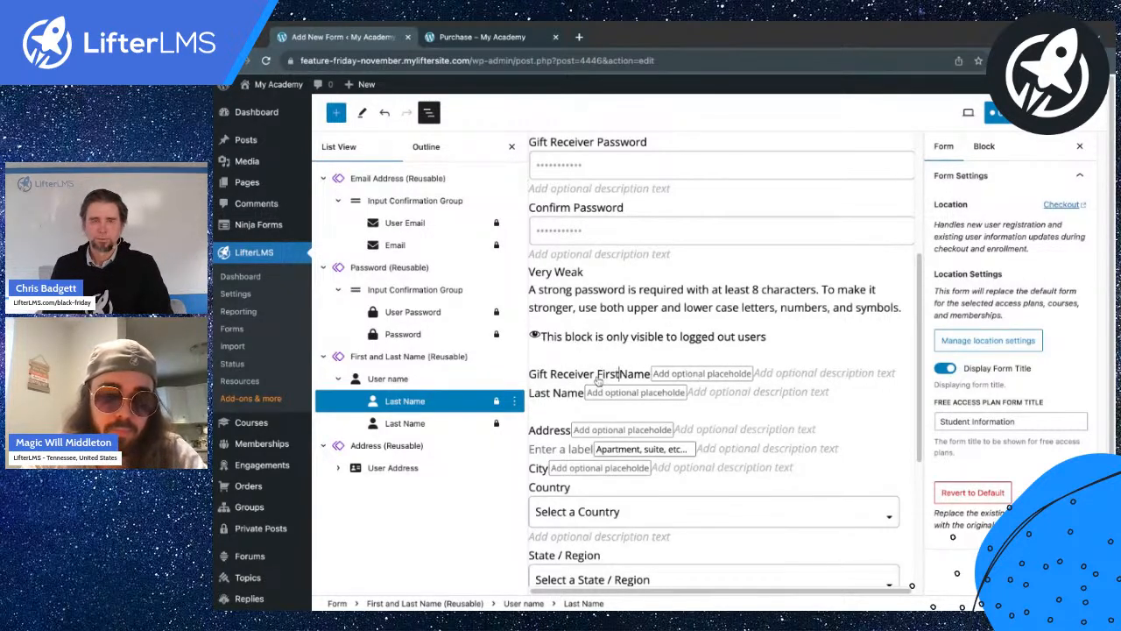
{"action": "left_click_drag", "start_coordinate": [597, 374], "coordinate": [531, 377]}
{"action": "key", "text": "ctrl+c"}
{"action": "left_click", "coordinate": [532, 394]}
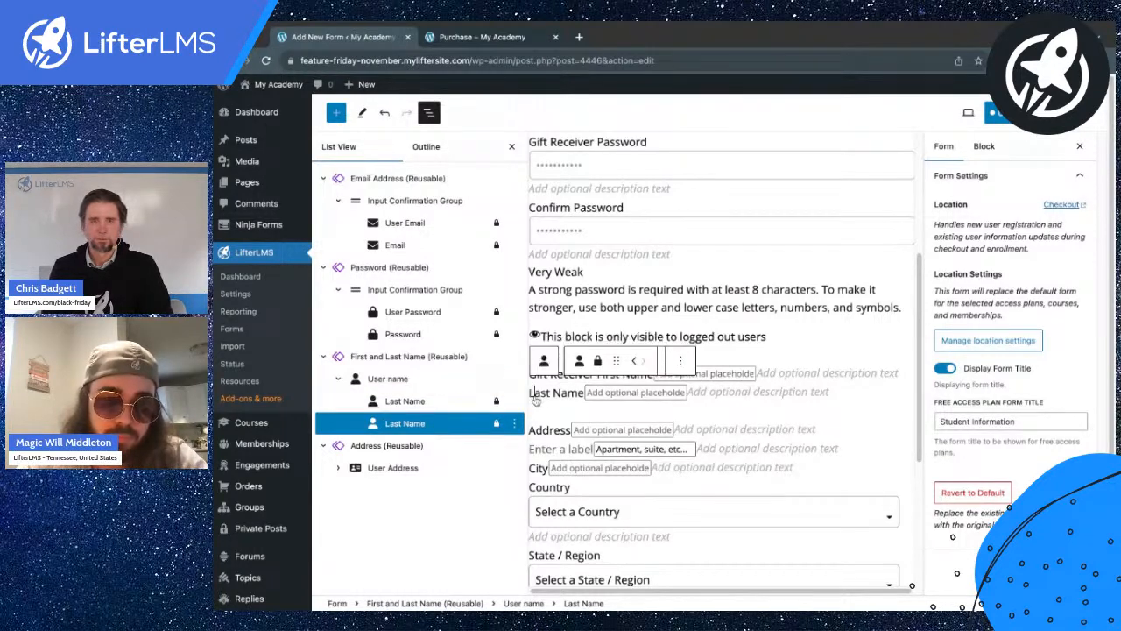
{"action": "key", "text": "ctrl+v"}
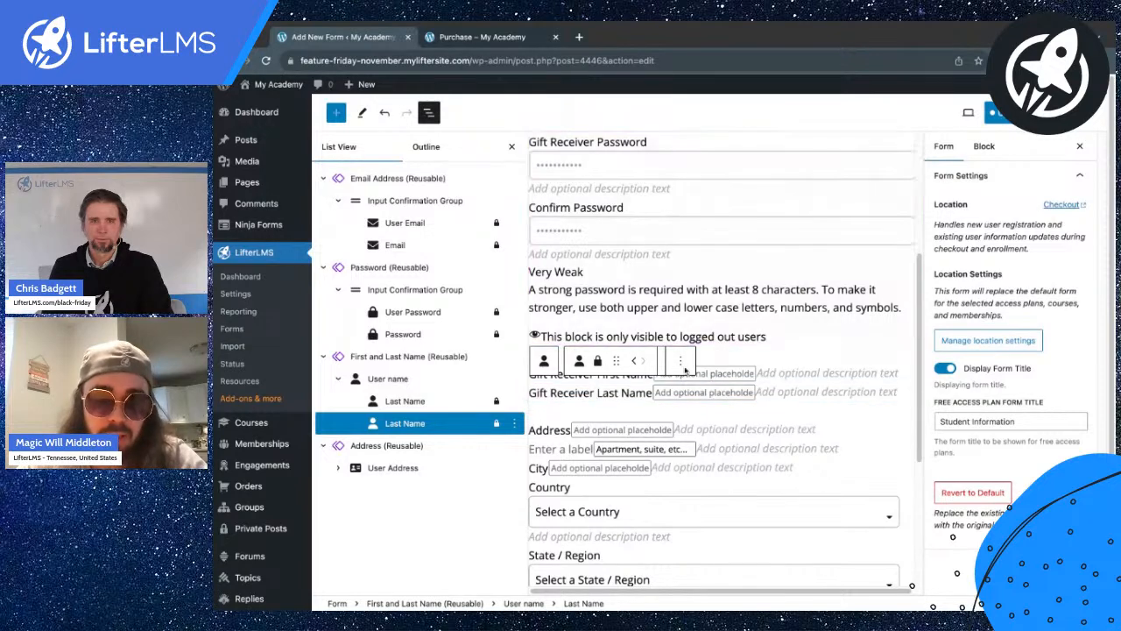
Relabel the address field 'Gifter Billing Address'.
{"action": "scroll", "coordinate": [602, 375], "scroll_direction": "down", "scroll_amount": 2}
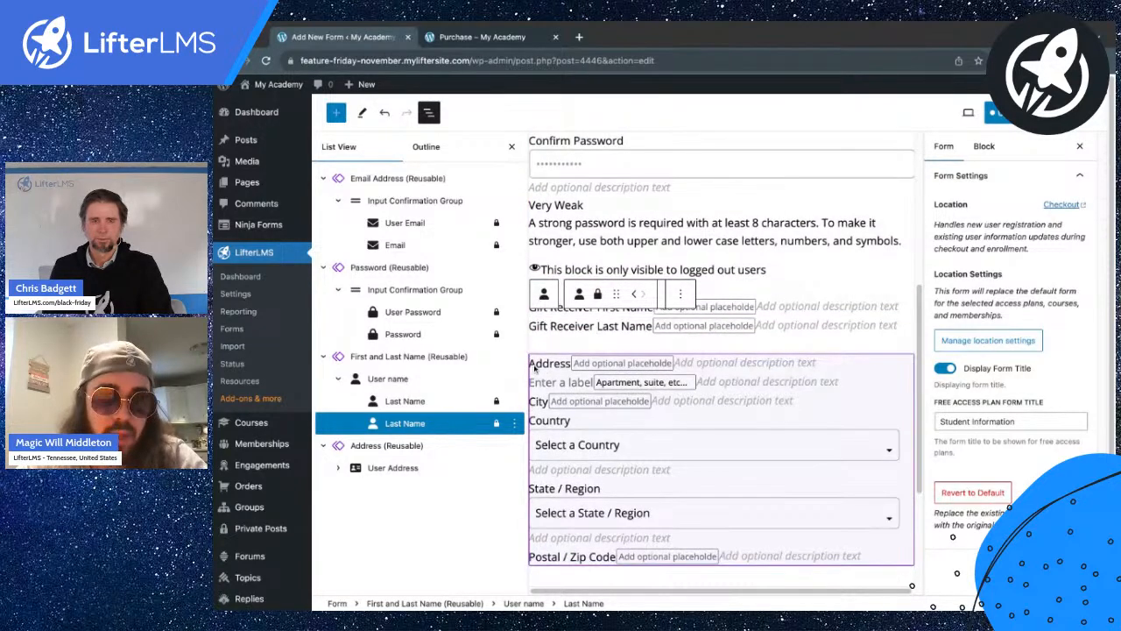
{"action": "left_click", "coordinate": [536, 367]}
{"action": "left_click", "coordinate": [536, 368]}
{"action": "type", "text": "Billing "}
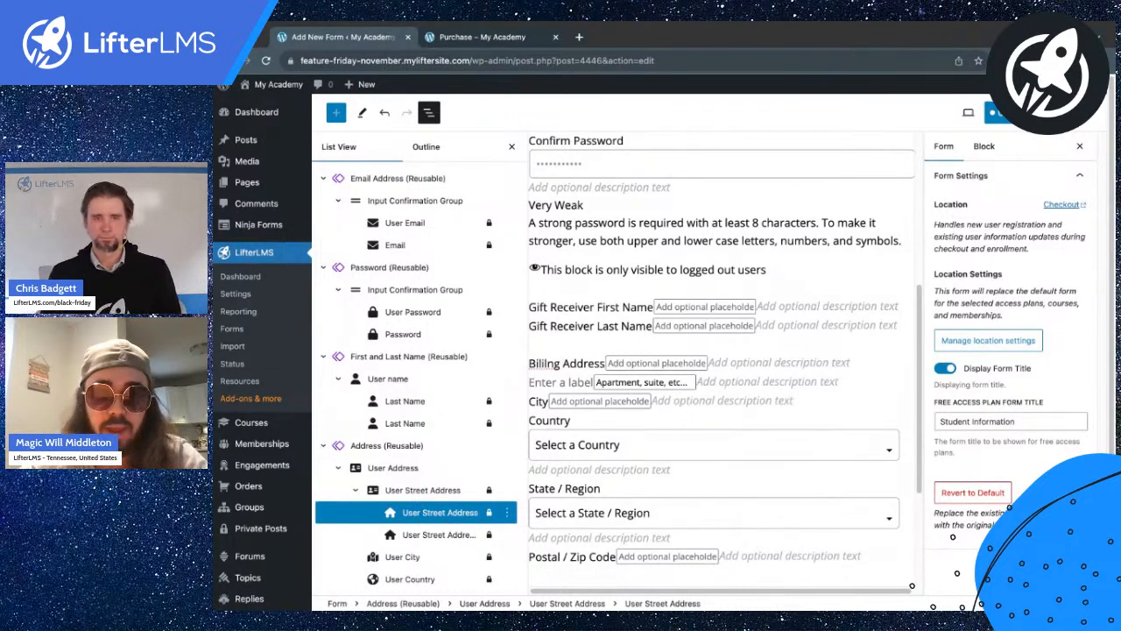
{"action": "type", "text": "i"}
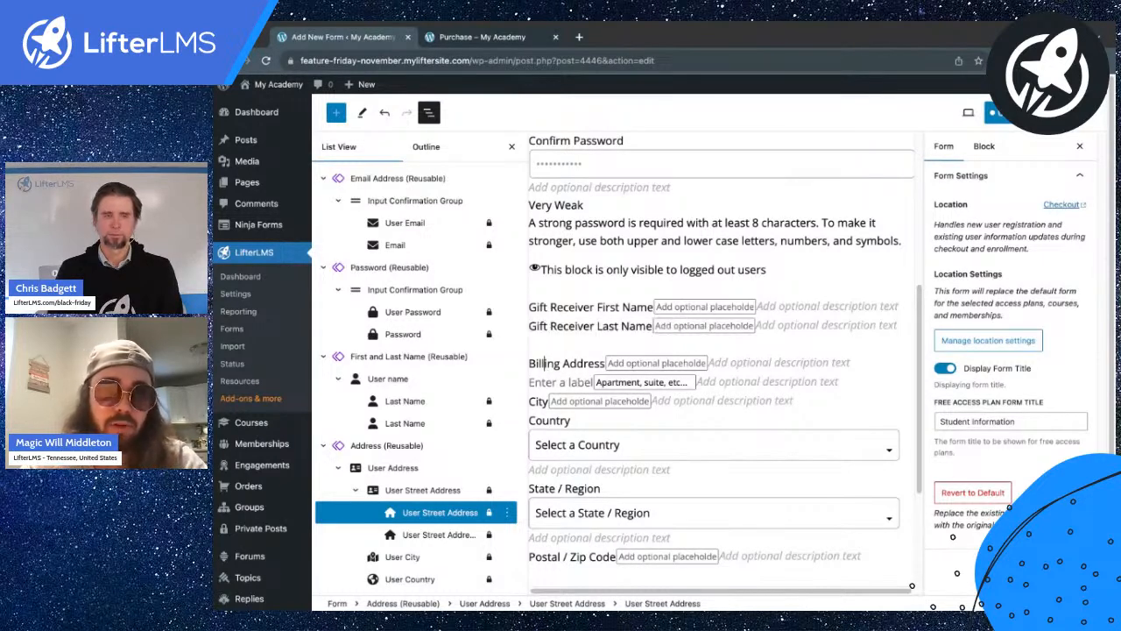
{"action": "type", "text": "Gifter"}
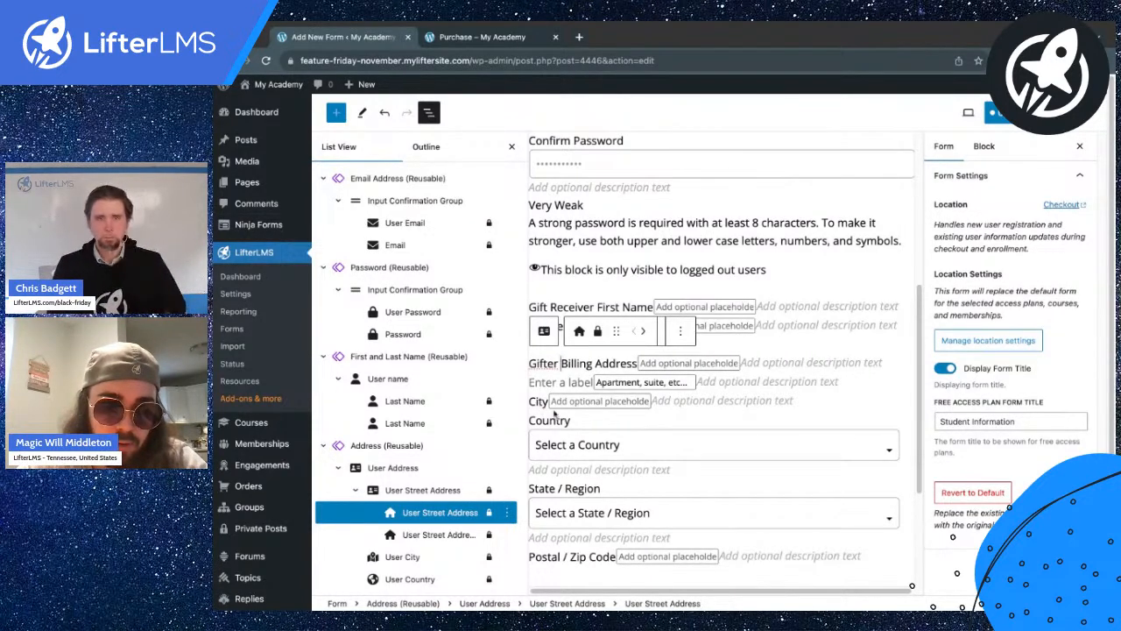
{"action": "scroll", "coordinate": [546, 409], "scroll_direction": "down", "scroll_amount": 3}
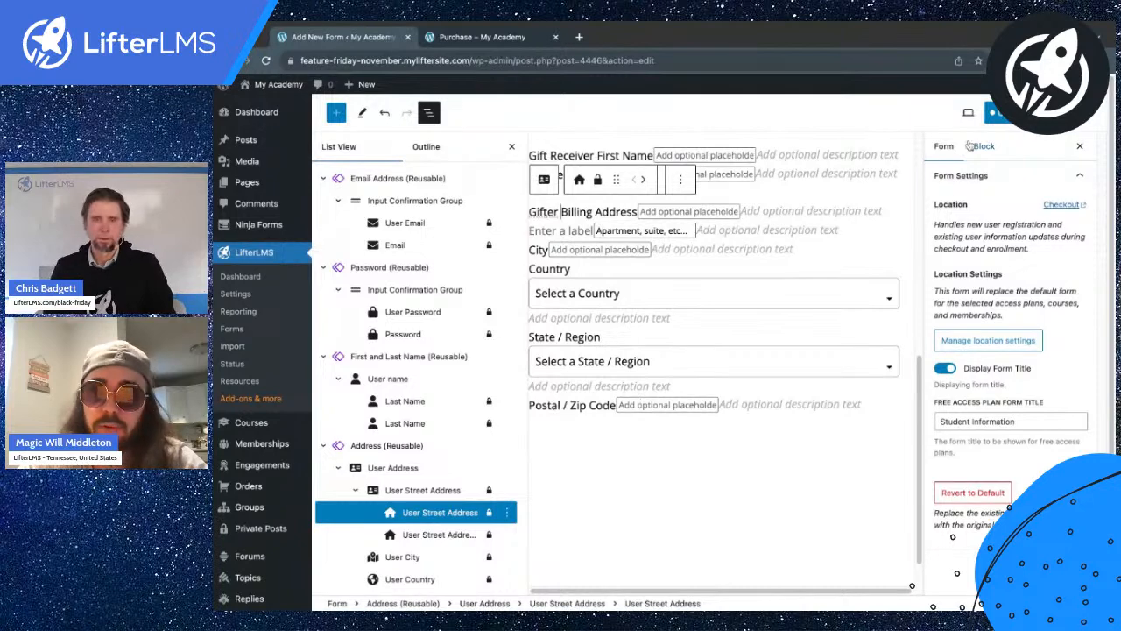
{"action": "left_click", "coordinate": [999, 119]}
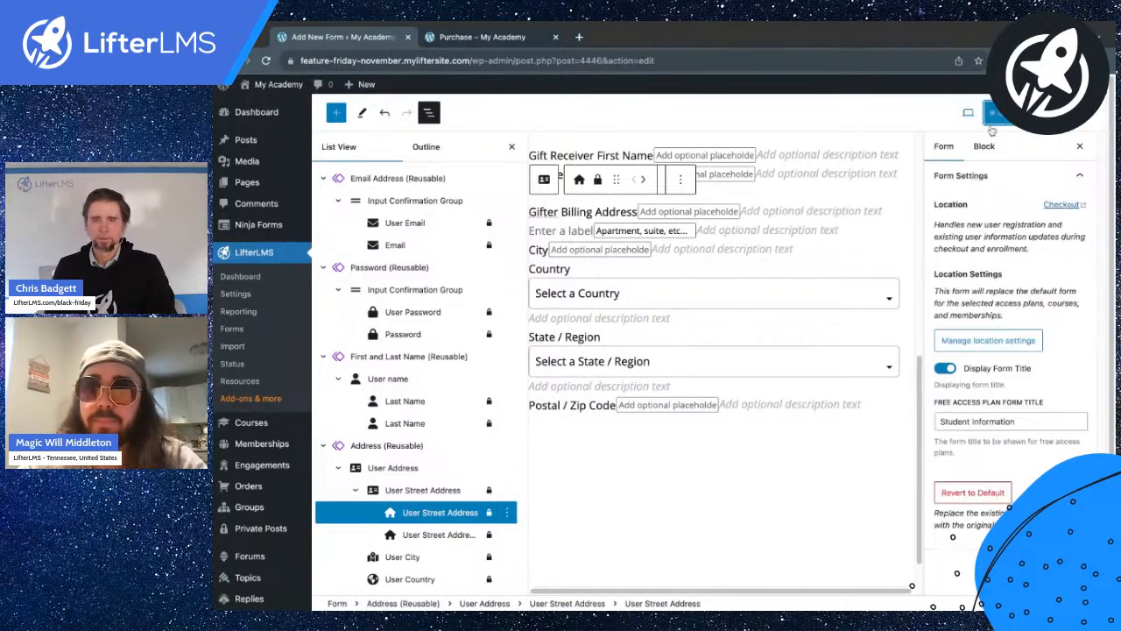
{"action": "left_click", "coordinate": [473, 37]}
{"action": "left_click", "coordinate": [267, 60]}
{"action": "scroll", "coordinate": [423, 385], "scroll_direction": "down", "scroll_amount": 2}
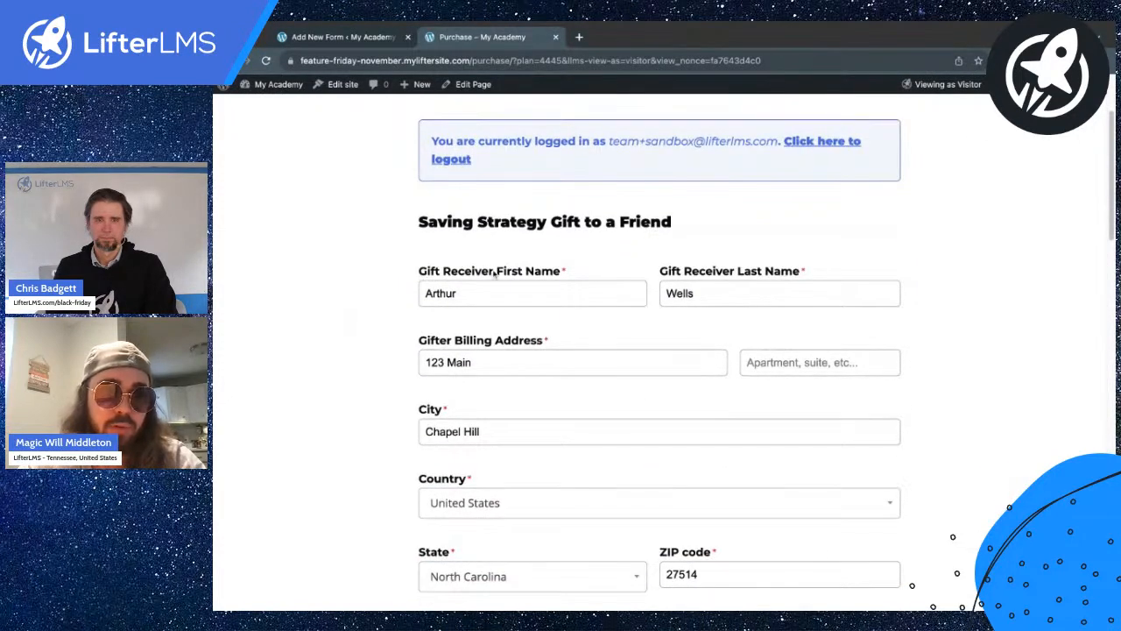
{"action": "scroll", "coordinate": [559, 286], "scroll_direction": "down", "scroll_amount": 1}
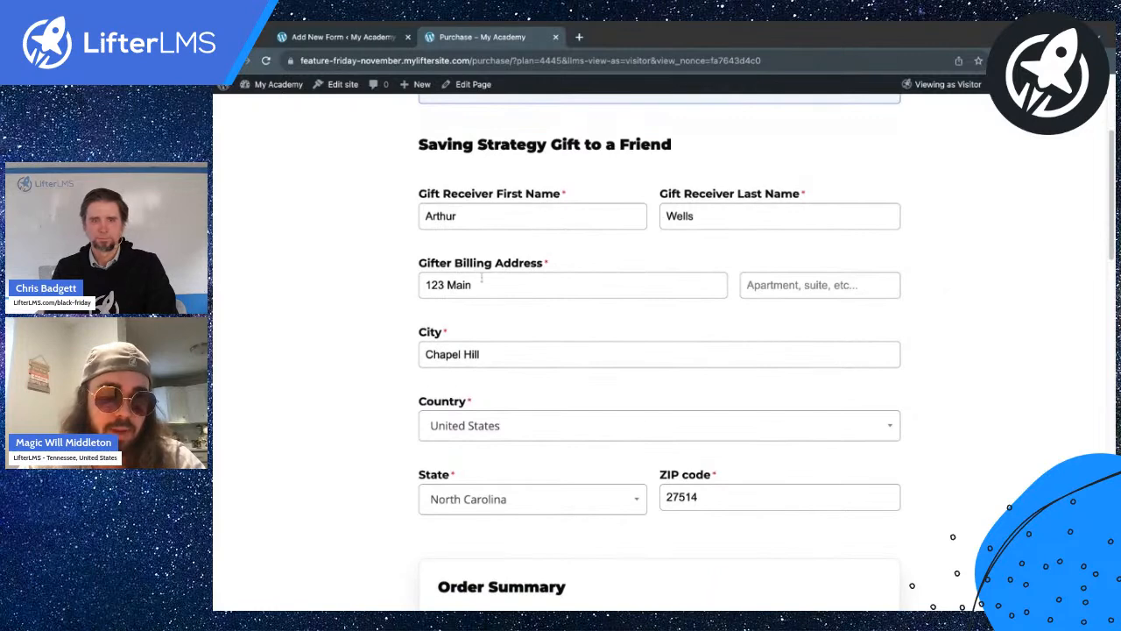
{"action": "scroll", "coordinate": [491, 447], "scroll_direction": "down", "scroll_amount": 1}
{"action": "scroll", "coordinate": [490, 446], "scroll_direction": "up", "scroll_amount": 3}
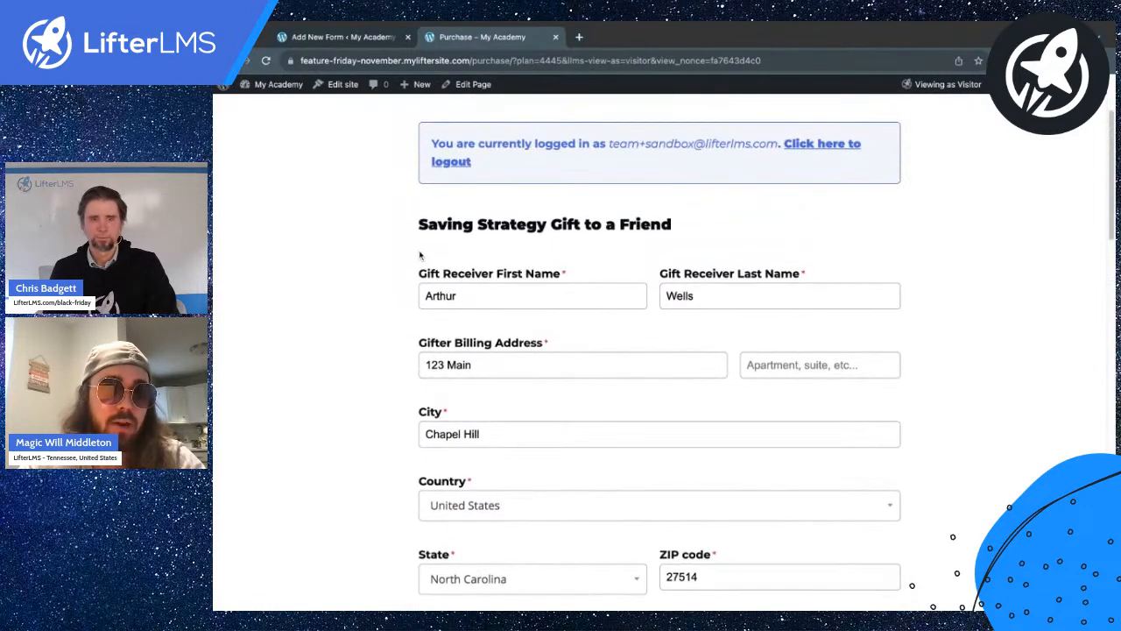
{"action": "scroll", "coordinate": [419, 255], "scroll_direction": "up", "scroll_amount": 1}
{"action": "left_click_drag", "start_coordinate": [421, 164], "coordinate": [537, 186]}
Add a heading under the form title: 'Please make sure if you're gifting a membership, that you're logged out.'.
{"action": "left_click", "coordinate": [537, 186]}
{"action": "left_click", "coordinate": [336, 38]}
{"action": "scroll", "coordinate": [763, 262], "scroll_direction": "up", "scroll_amount": 10}
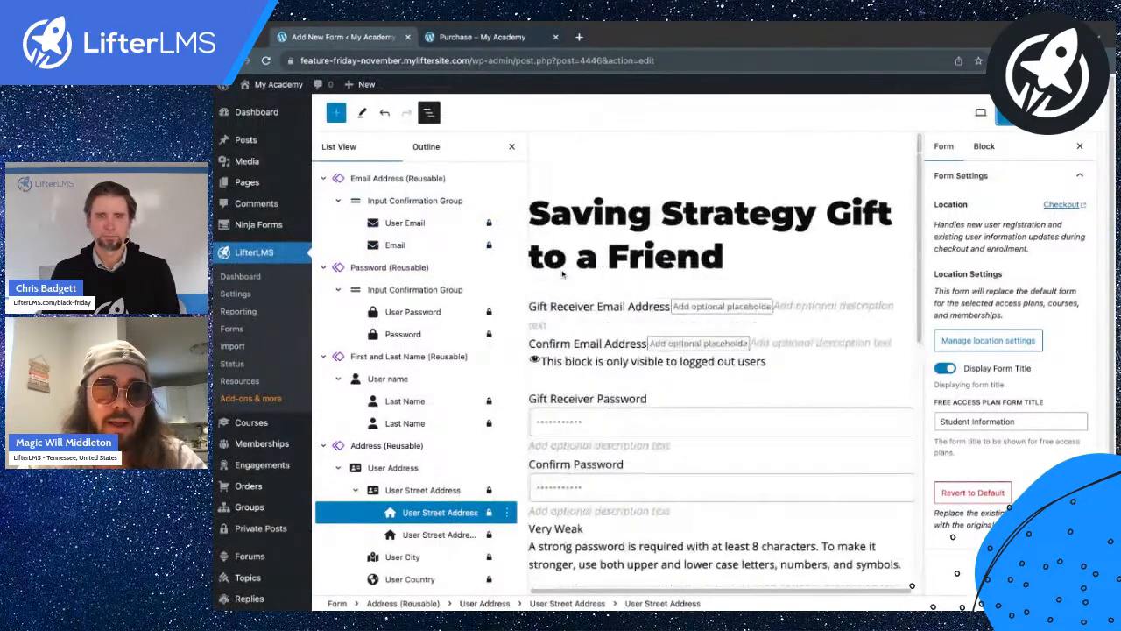
{"action": "left_click", "coordinate": [771, 249]}
{"action": "key", "text": "Return"}
{"action": "type", "text": "/head"}
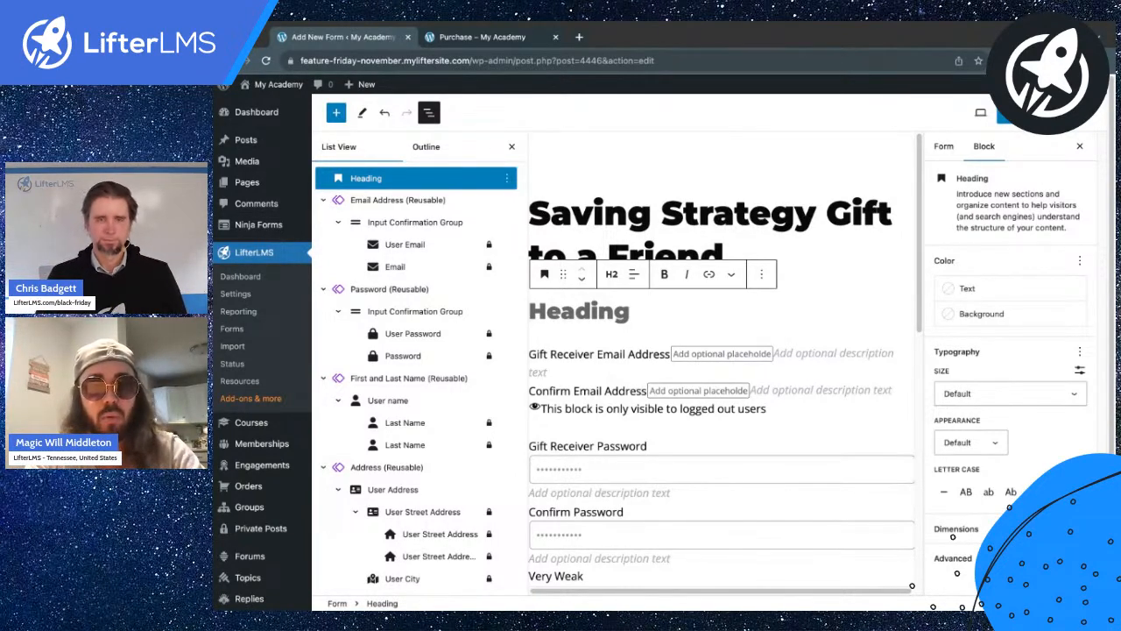
{"action": "type", "text": "PLease"}
{"action": "key", "text": "BackSpace"}
{"action": "key", "text": "BackSpace"}
{"action": "key", "text": "BackSpace"}
{"action": "key", "text": "BackSpace"}
{"action": "key", "text": "BackSpace"}
{"action": "key", "text": "BackSpace"}
{"action": "type", "text": "lease make sure if you're "}
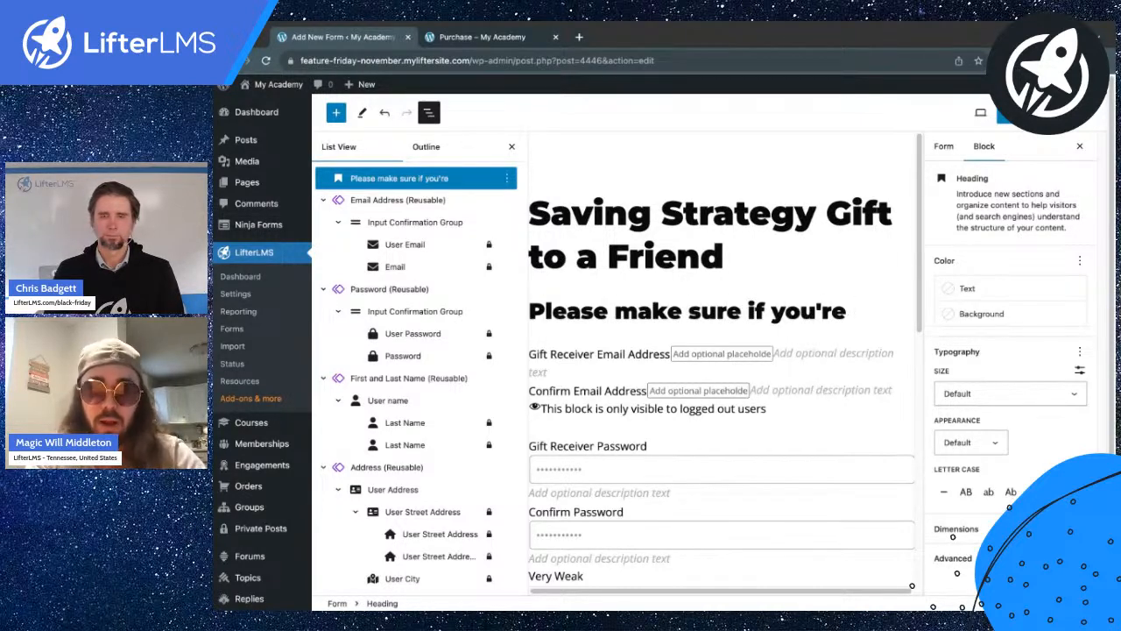
{"action": "type", "text": "gifting a membershi"}
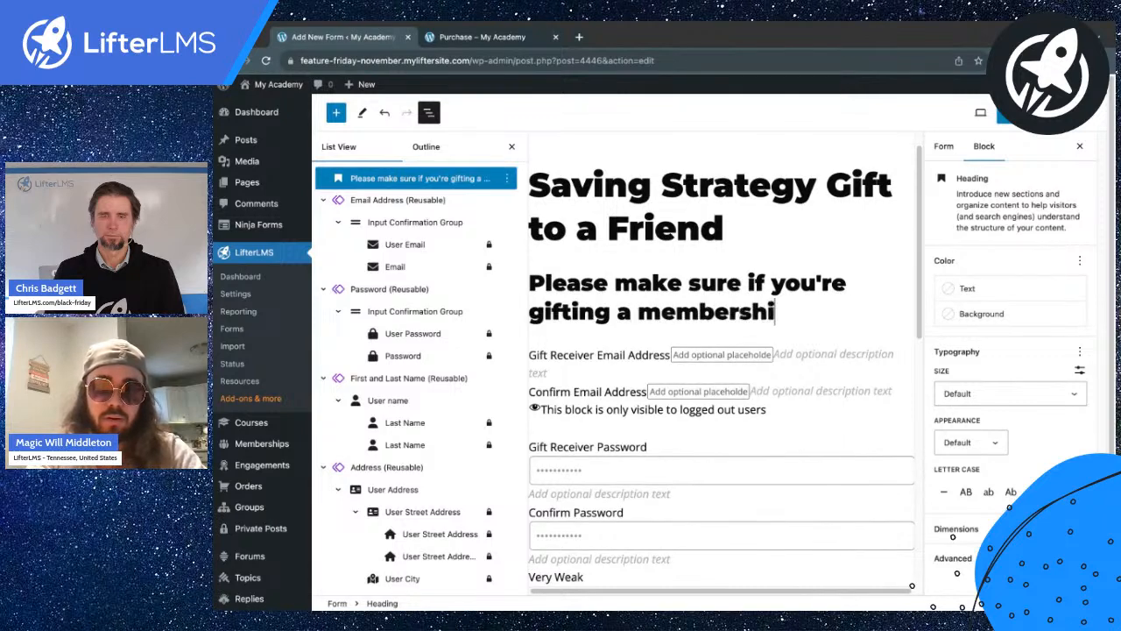
{"action": "type", "text": "p, that yo'r"}
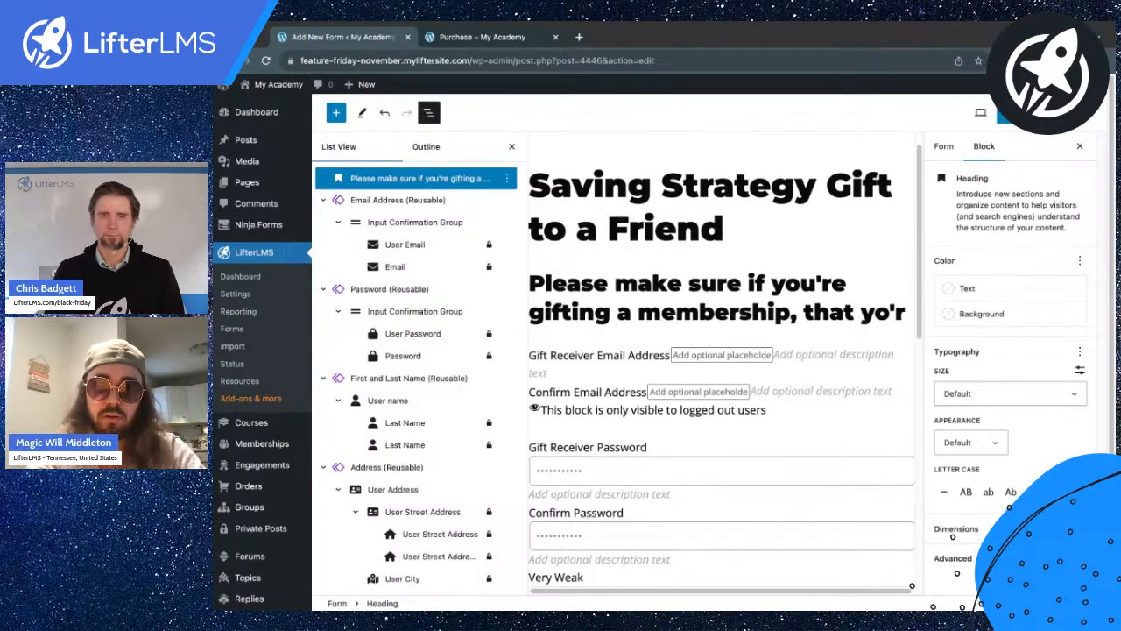
{"action": "type", "text": "u're logged out."}
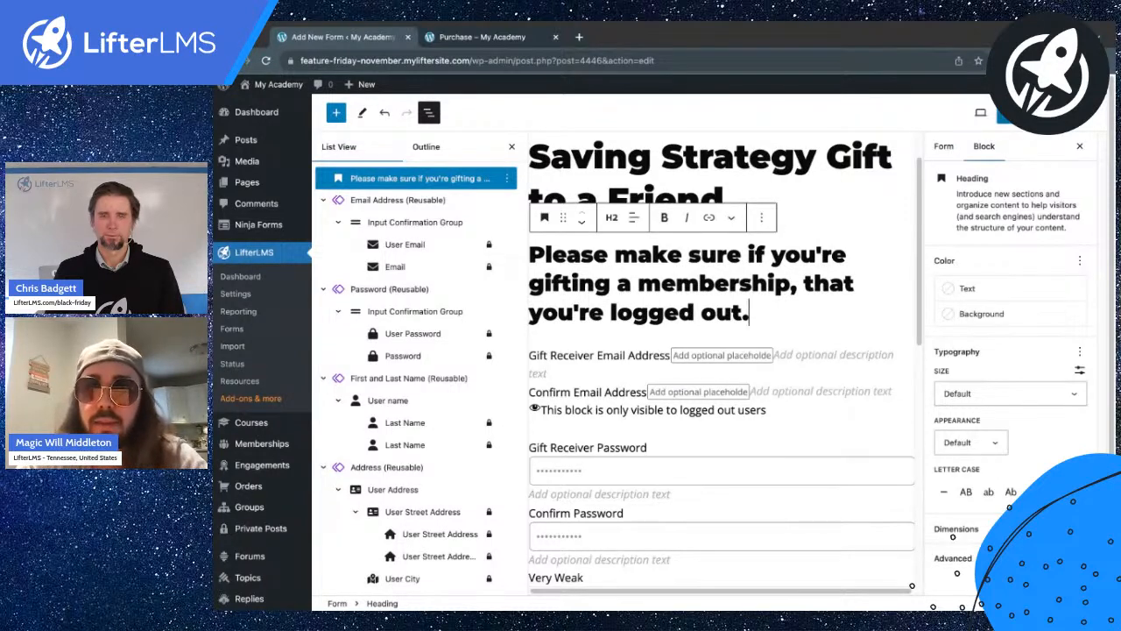
Update the checkout form and reload the purchase page to show the new heading.
{"action": "left_click", "coordinate": [1003, 113]}
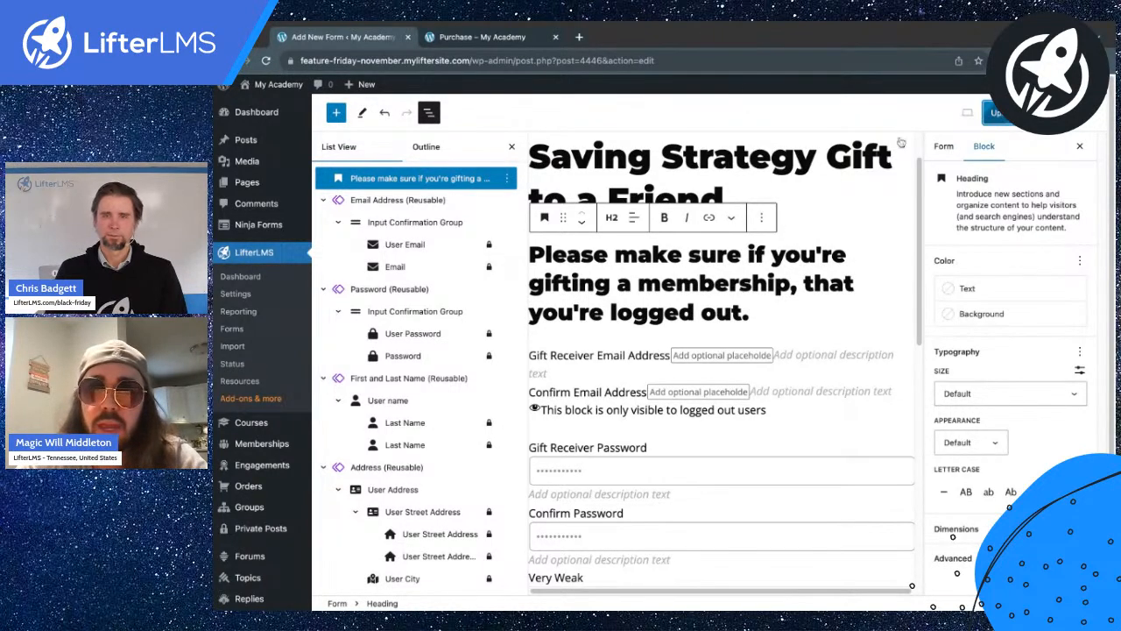
{"action": "left_click", "coordinate": [517, 37]}
{"action": "key", "text": "ctrl+r"}
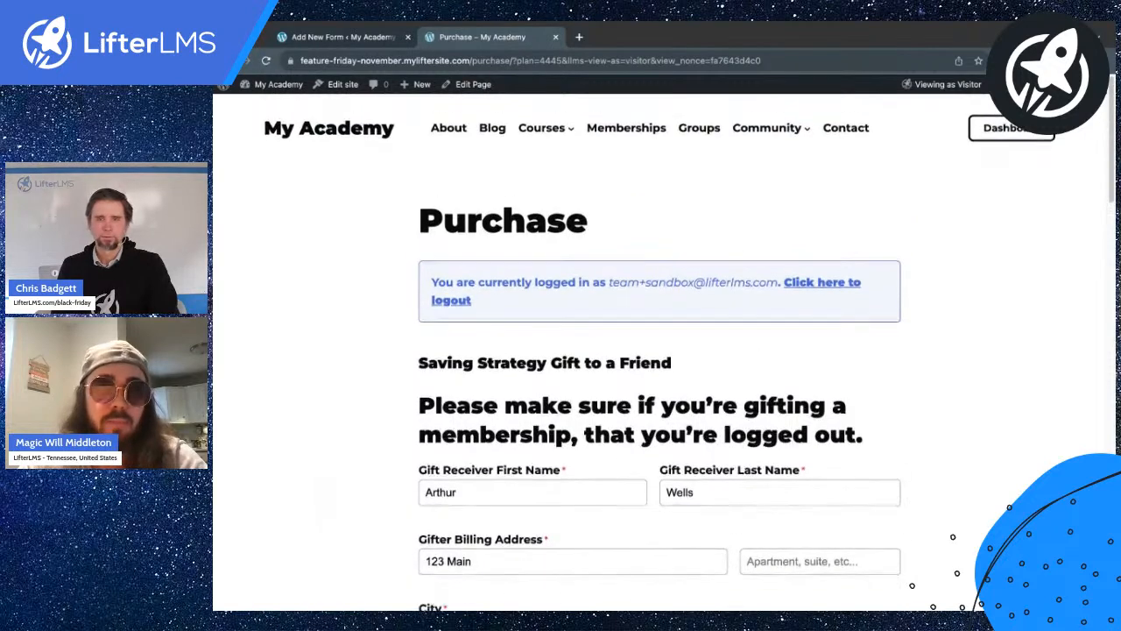
Check the new heading on the purchase page, then return to the form editor and close List View.
{"action": "scroll", "coordinate": [481, 315], "scroll_direction": "down", "scroll_amount": 1}
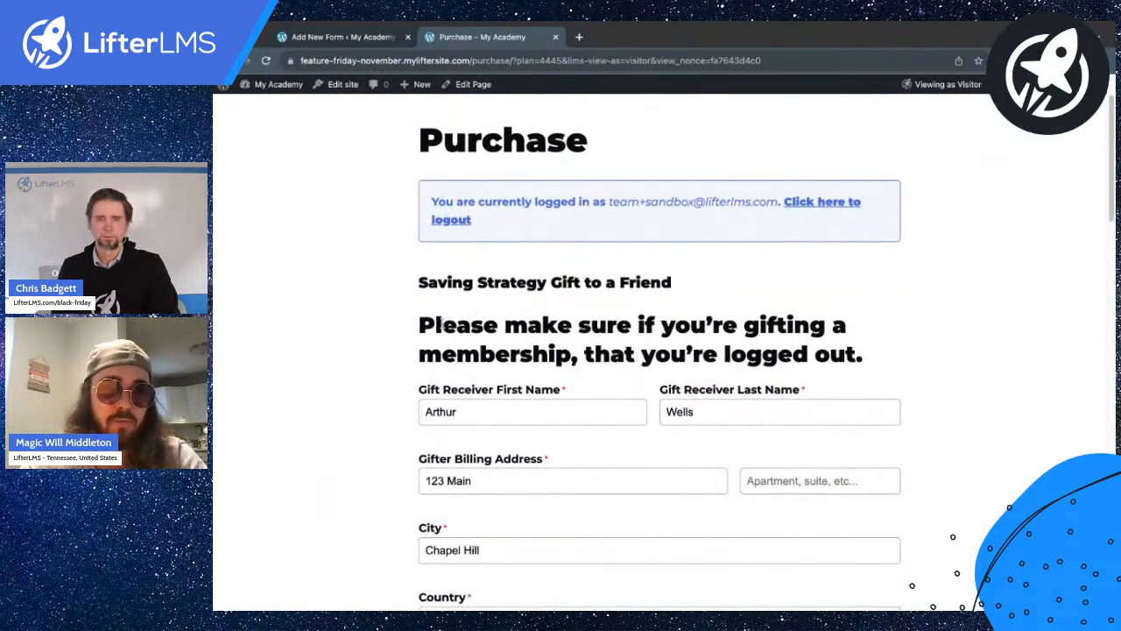
{"action": "left_click_drag", "start_coordinate": [421, 324], "coordinate": [671, 326]}
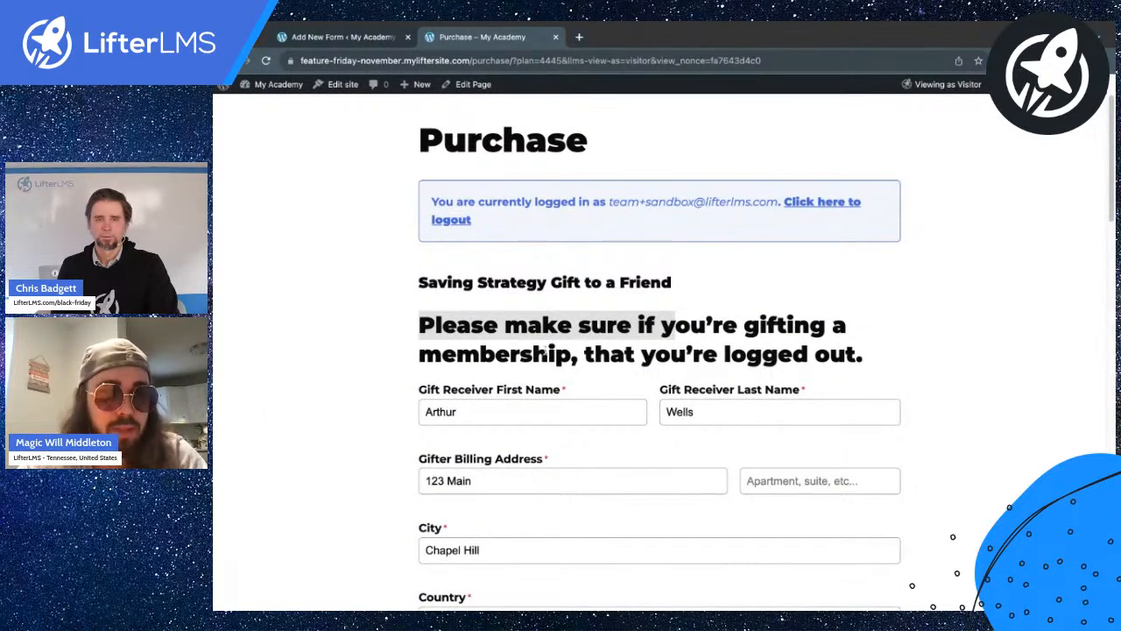
{"action": "left_click", "coordinate": [577, 345]}
{"action": "left_click_drag", "start_coordinate": [580, 329], "coordinate": [578, 355]}
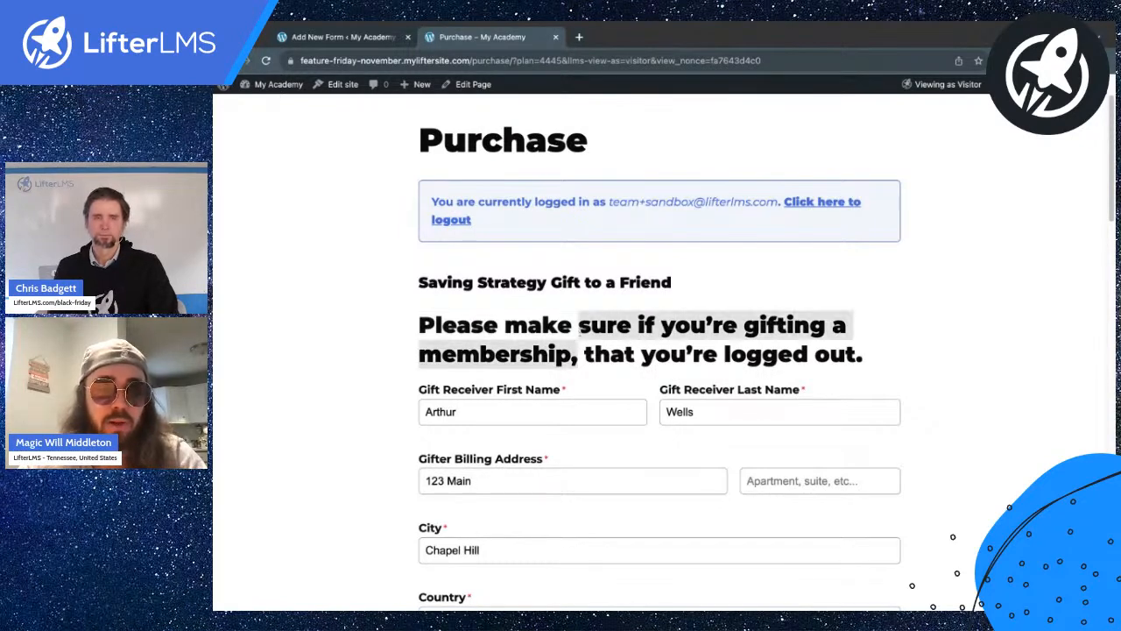
{"action": "left_click", "coordinate": [581, 342]}
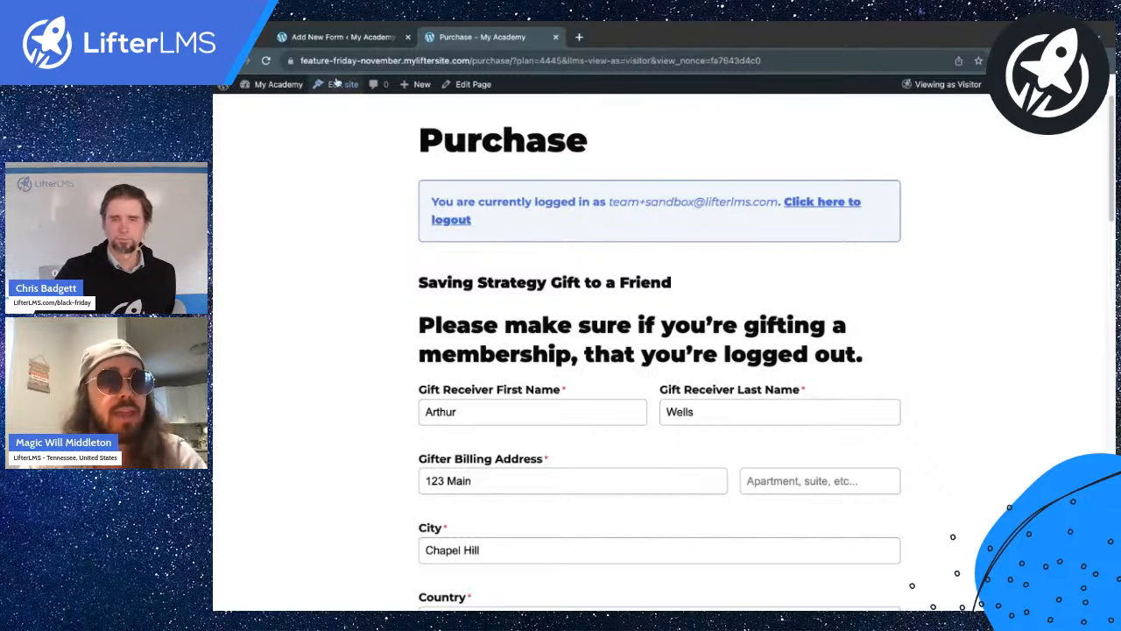
{"action": "left_click", "coordinate": [343, 36]}
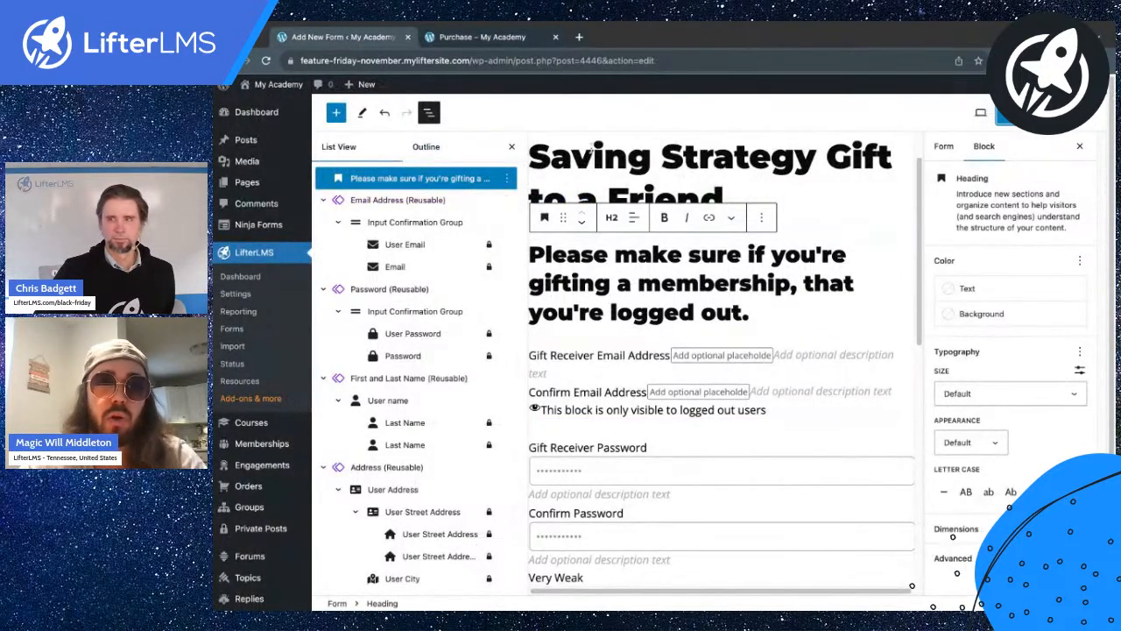
{"action": "left_click", "coordinate": [508, 147]}
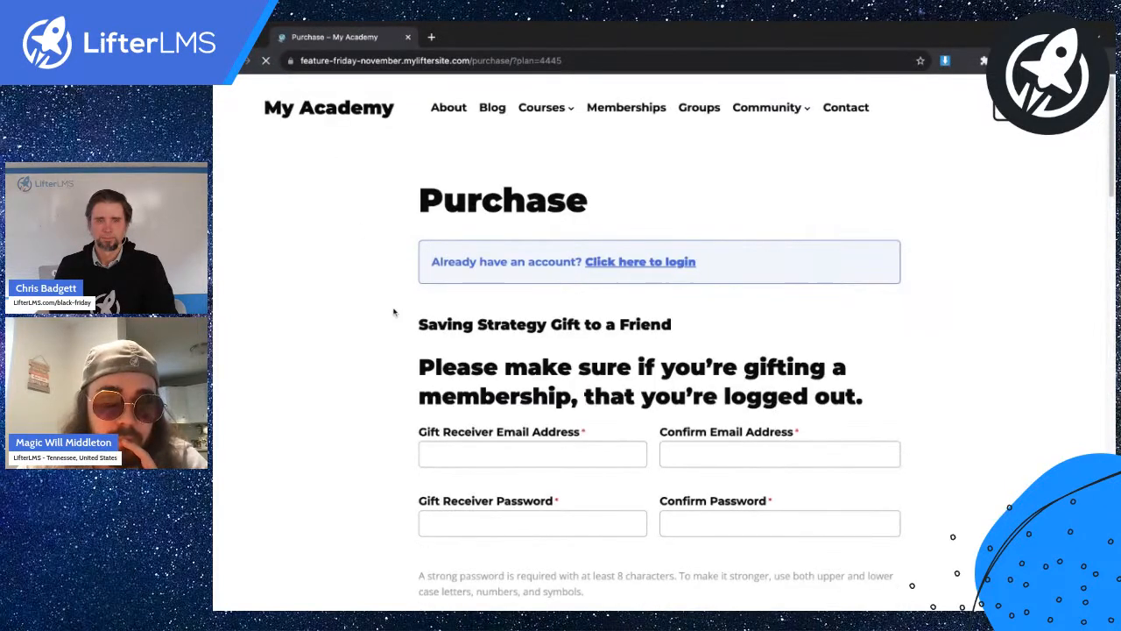
{"action": "scroll", "coordinate": [394, 312], "scroll_direction": "down", "scroll_amount": 2}
{"action": "scroll", "coordinate": [393, 312], "scroll_direction": "up", "scroll_amount": 2}
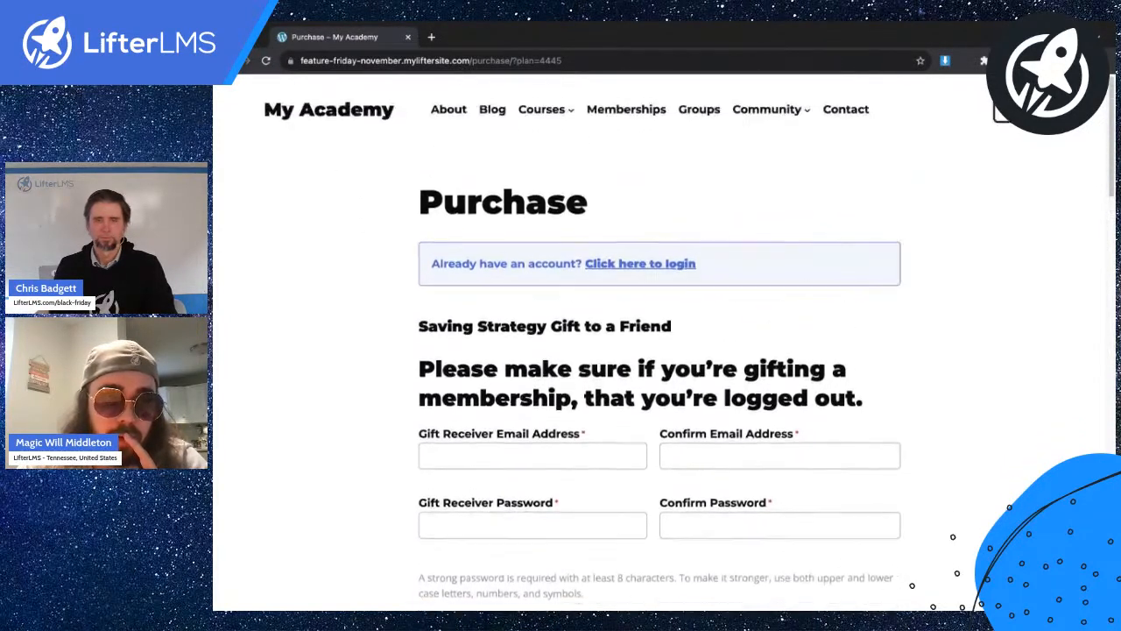
{"action": "scroll", "coordinate": [659, 342], "scroll_direction": "down", "scroll_amount": 5}
{"action": "scroll", "coordinate": [659, 342], "scroll_direction": "up", "scroll_amount": 3}
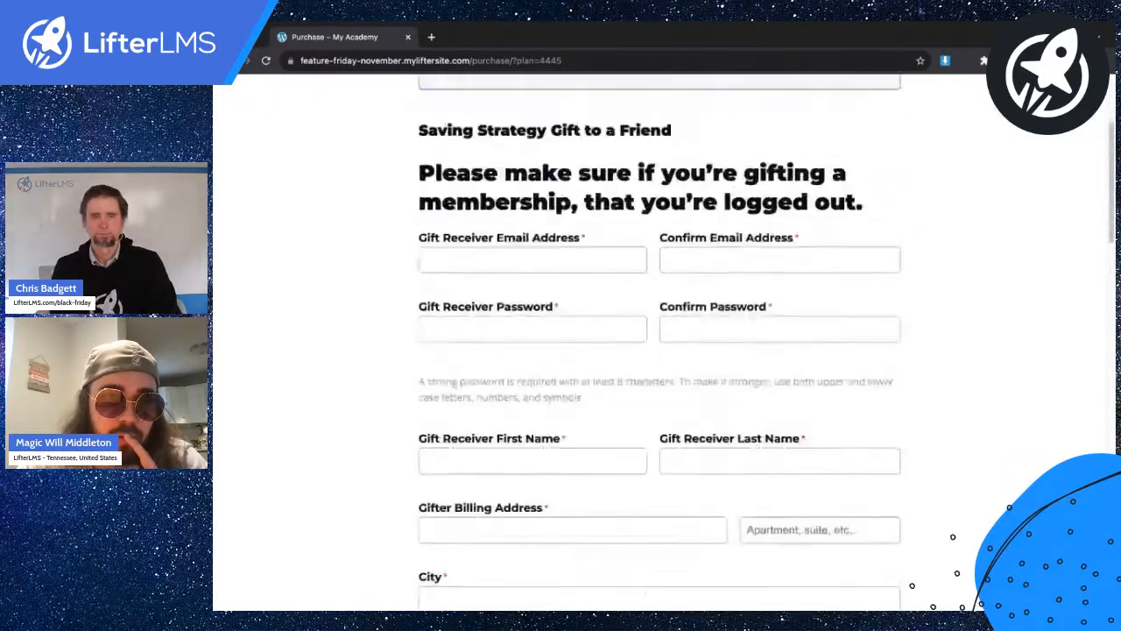
{"action": "scroll", "coordinate": [660, 341], "scroll_direction": "down", "scroll_amount": 2}
{"action": "scroll", "coordinate": [452, 282], "scroll_direction": "down", "scroll_amount": 4}
{"action": "scroll", "coordinate": [452, 281], "scroll_direction": "down", "scroll_amount": 5}
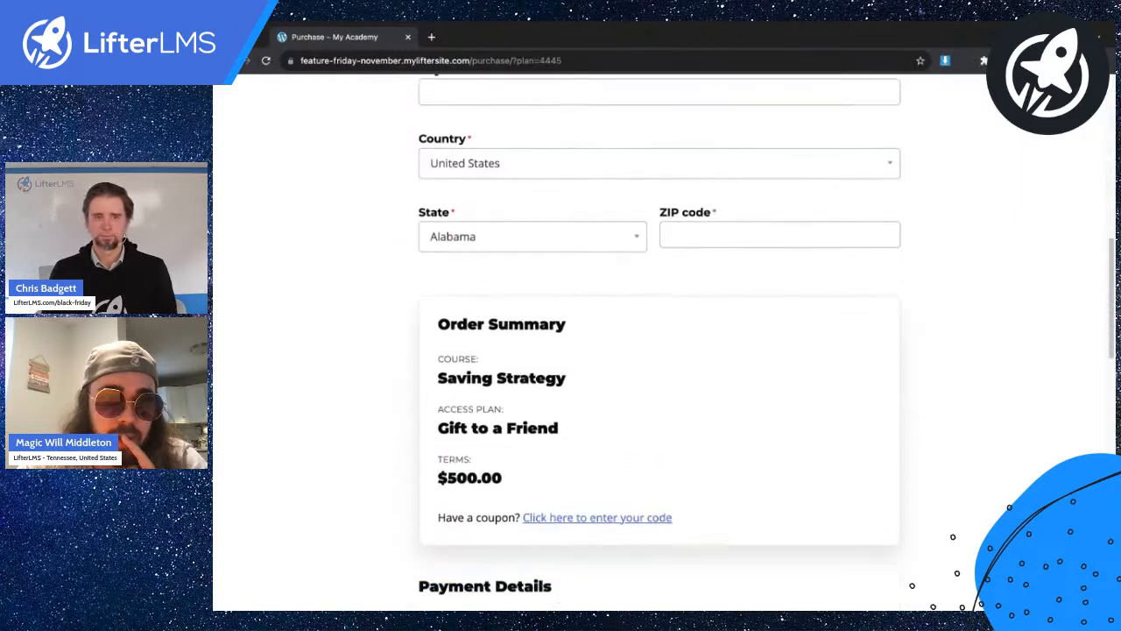
{"action": "scroll", "coordinate": [493, 443], "scroll_direction": "down", "scroll_amount": 3}
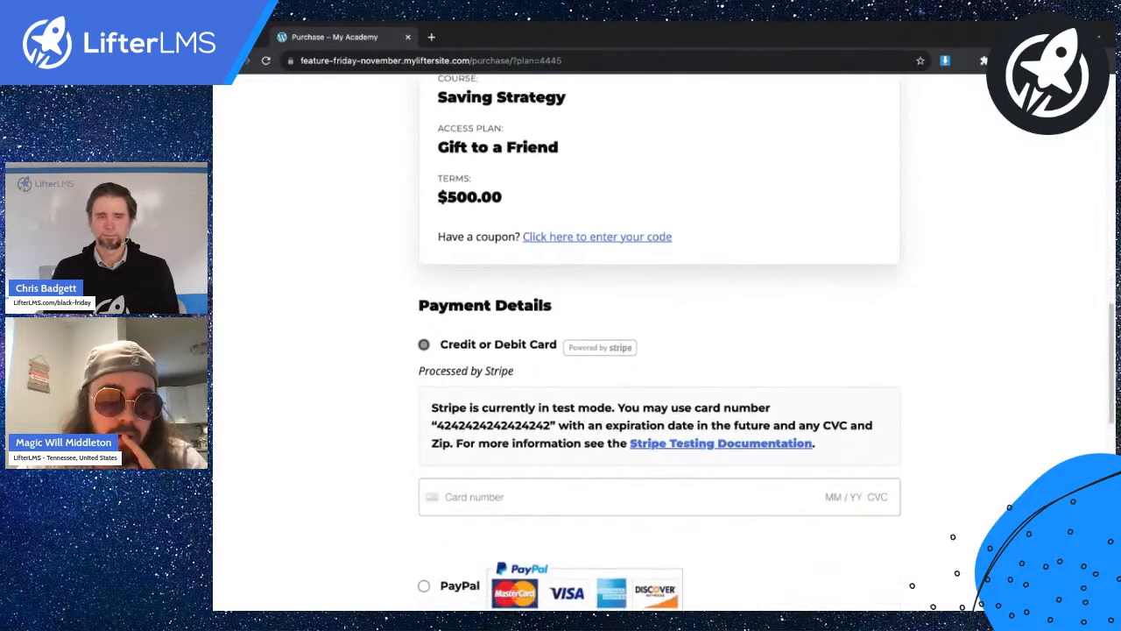
{"action": "scroll", "coordinate": [500, 488], "scroll_direction": "up", "scroll_amount": 12}
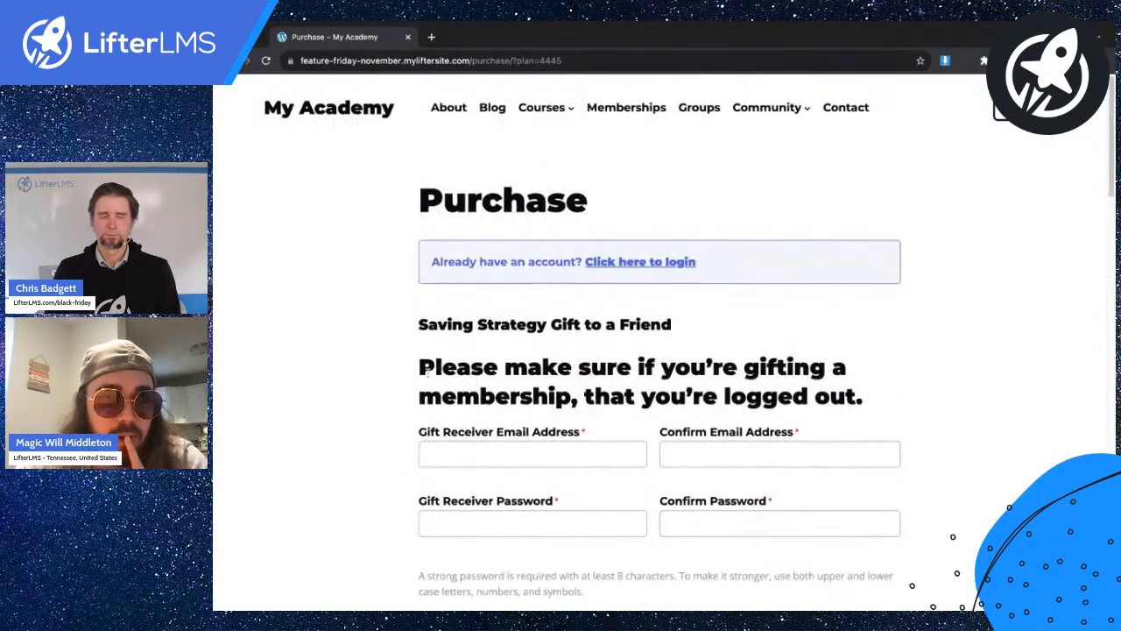
{"action": "double_click", "coordinate": [421, 369]}
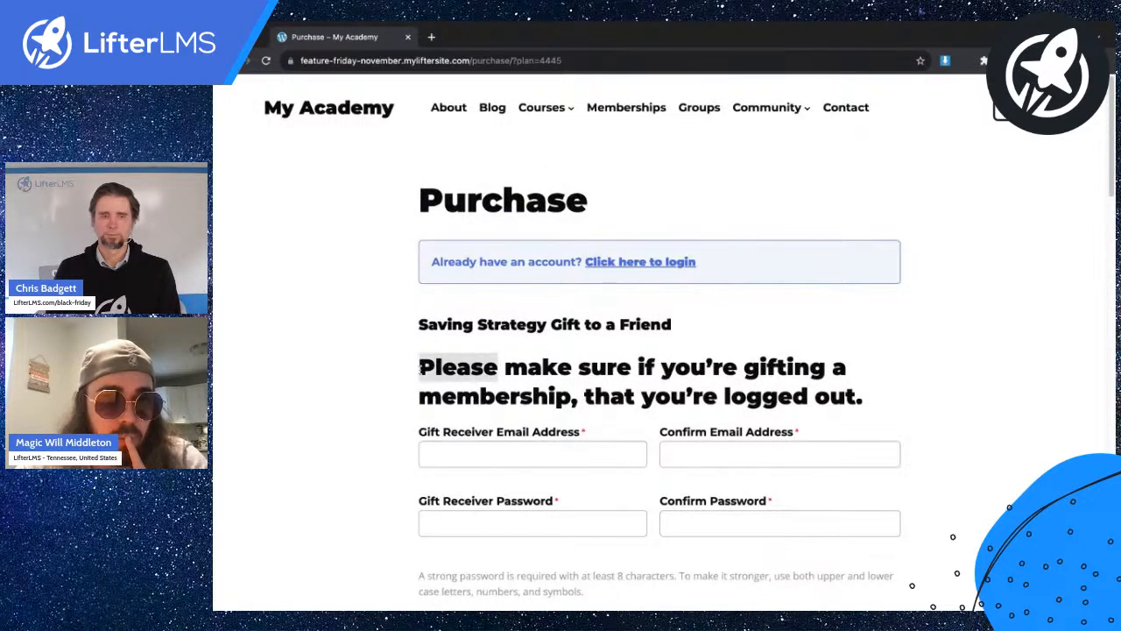
{"action": "scroll", "coordinate": [451, 319], "scroll_direction": "down", "scroll_amount": 3}
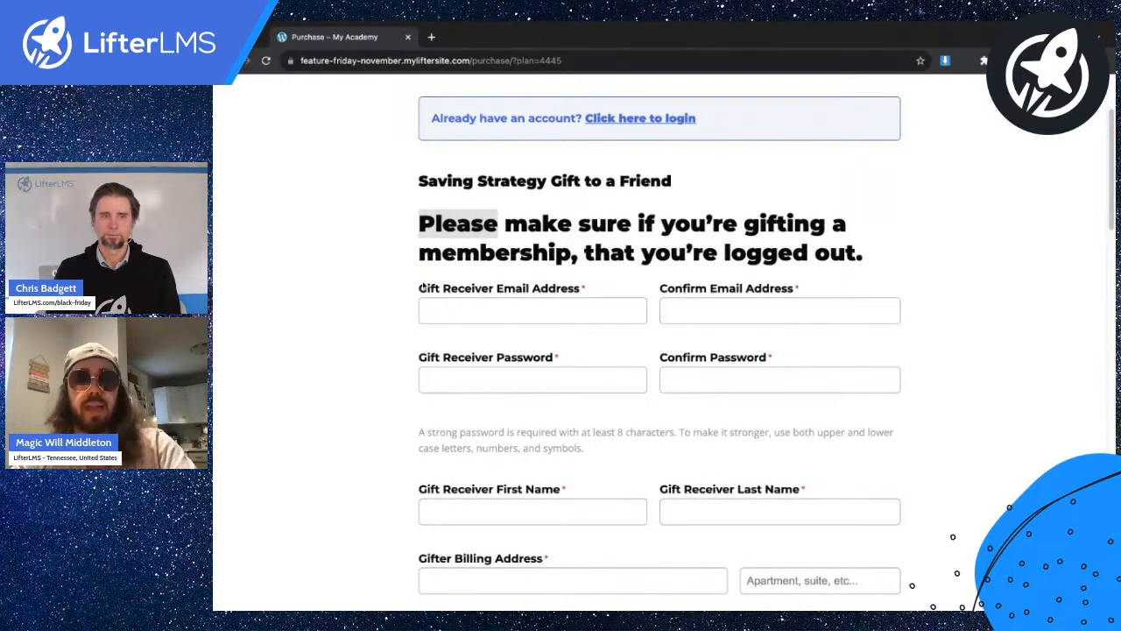
{"action": "scroll", "coordinate": [493, 287], "scroll_direction": "down", "scroll_amount": 1}
{"action": "left_click", "coordinate": [469, 212]}
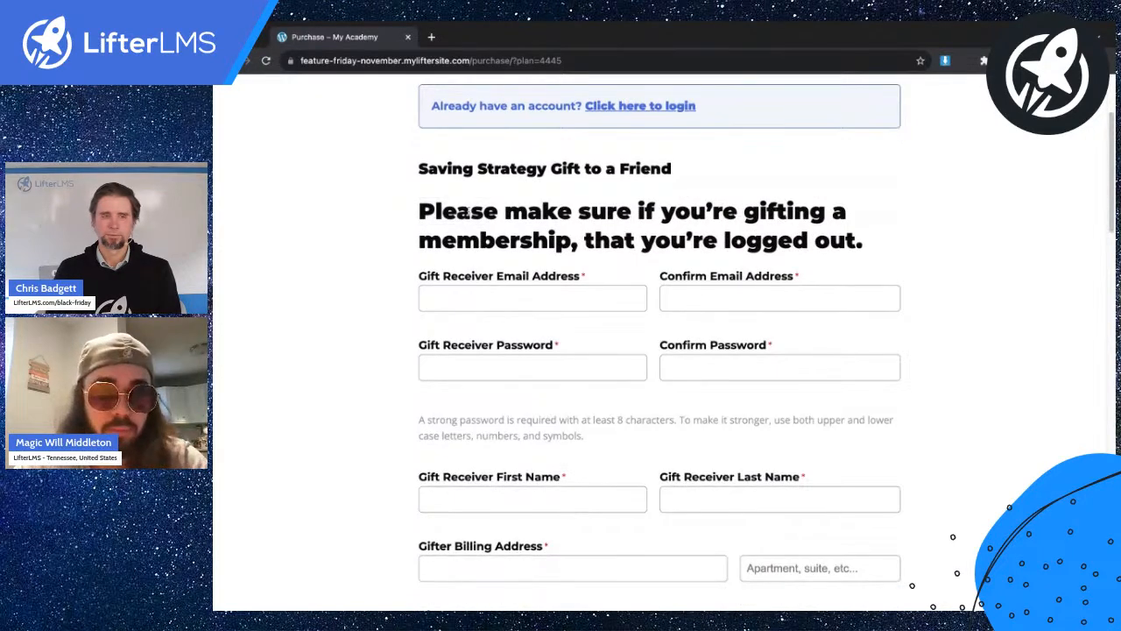
{"action": "scroll", "coordinate": [469, 212], "scroll_direction": "down", "scroll_amount": 3}
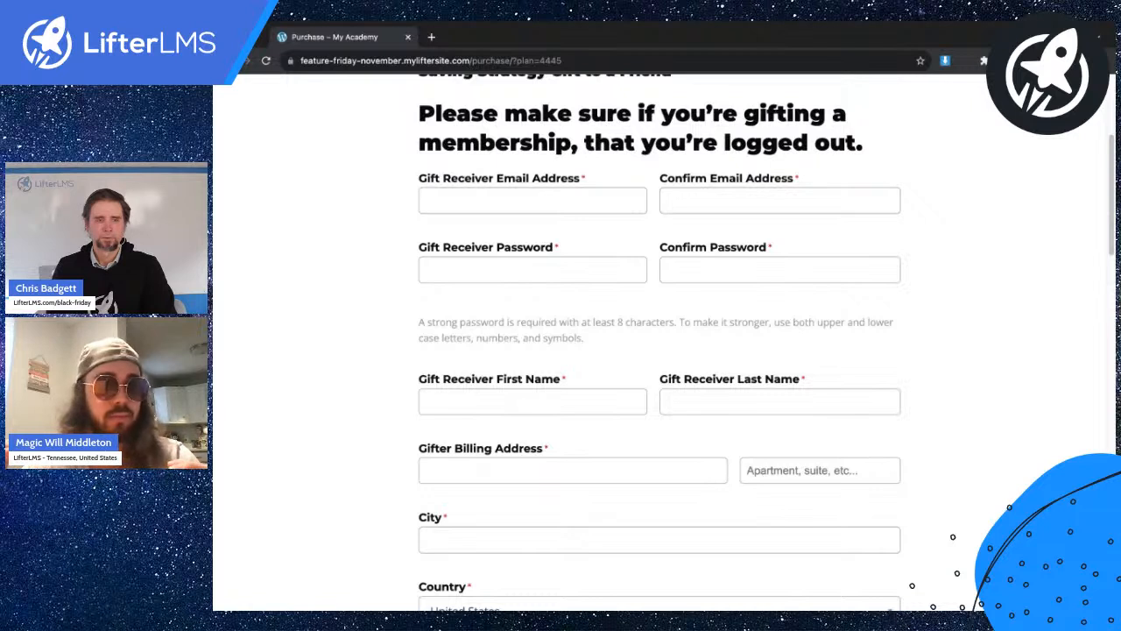
{"action": "scroll", "coordinate": [659, 341], "scroll_direction": "up", "scroll_amount": 1}
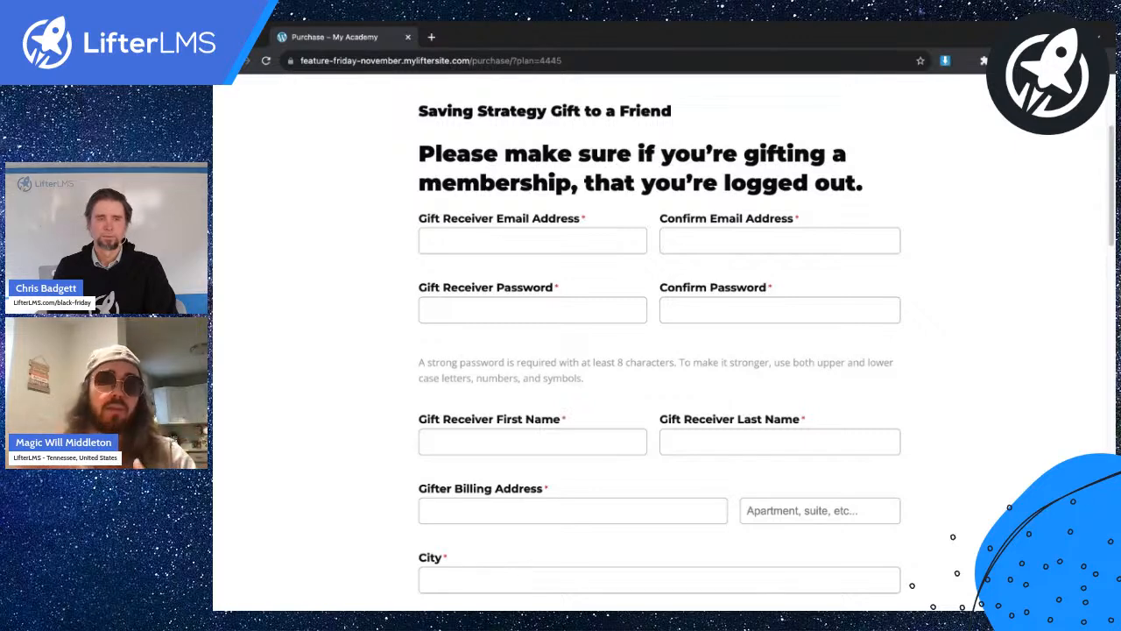
{"action": "scroll", "coordinate": [516, 218], "scroll_direction": "up", "scroll_amount": 1}
{"action": "scroll", "coordinate": [516, 218], "scroll_direction": "down", "scroll_amount": 2}
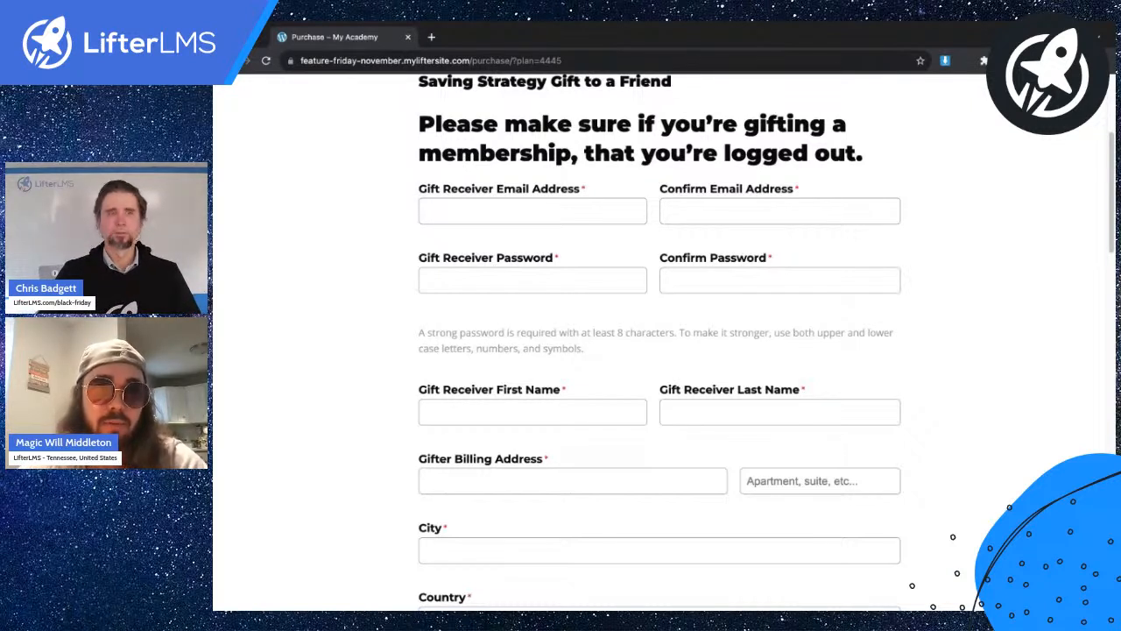
{"action": "scroll", "coordinate": [664, 342], "scroll_direction": "up", "scroll_amount": 2}
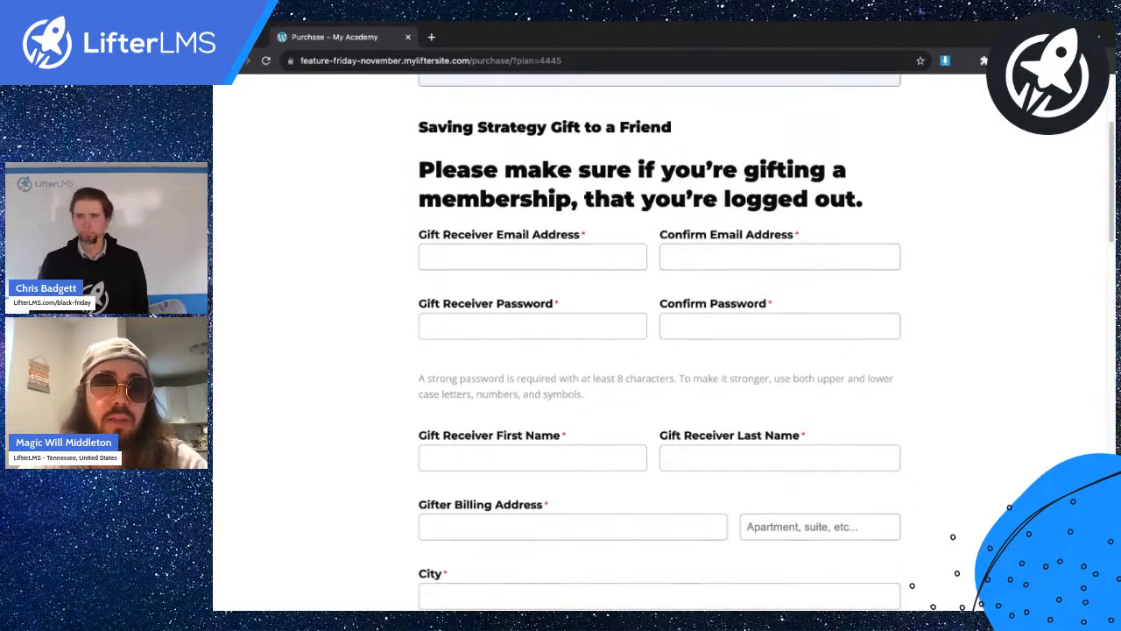
{"action": "scroll", "coordinate": [432, 216], "scroll_direction": "up", "scroll_amount": 3}
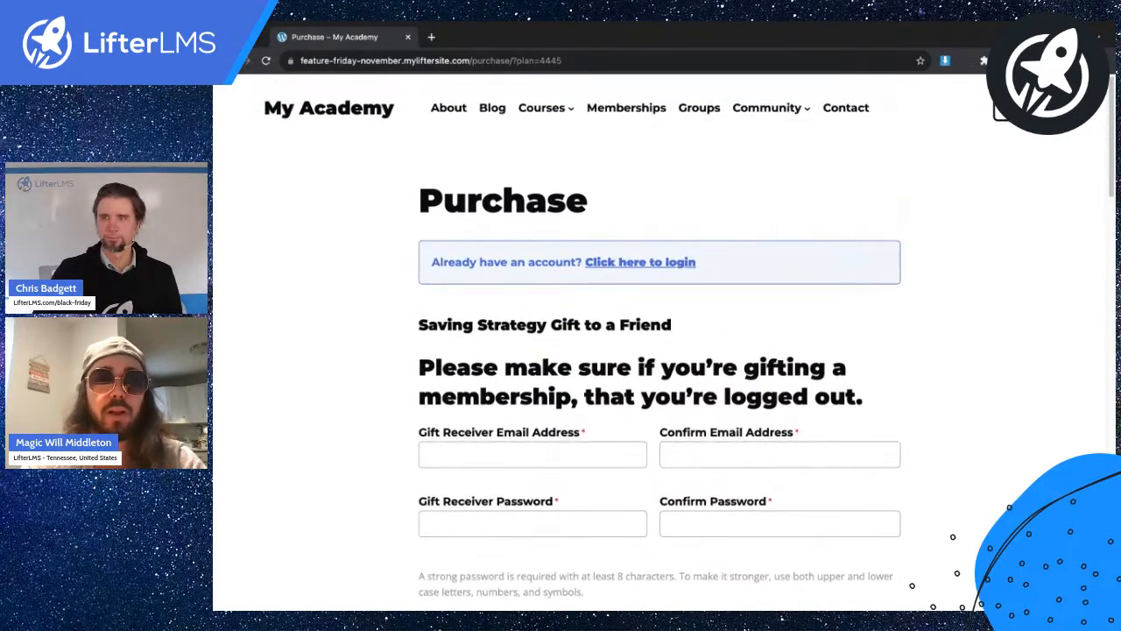
Open Saving Strategy from the course catalogue, start its Gift to a Friend checkout, then go back.
{"action": "left_click", "coordinate": [554, 112]}
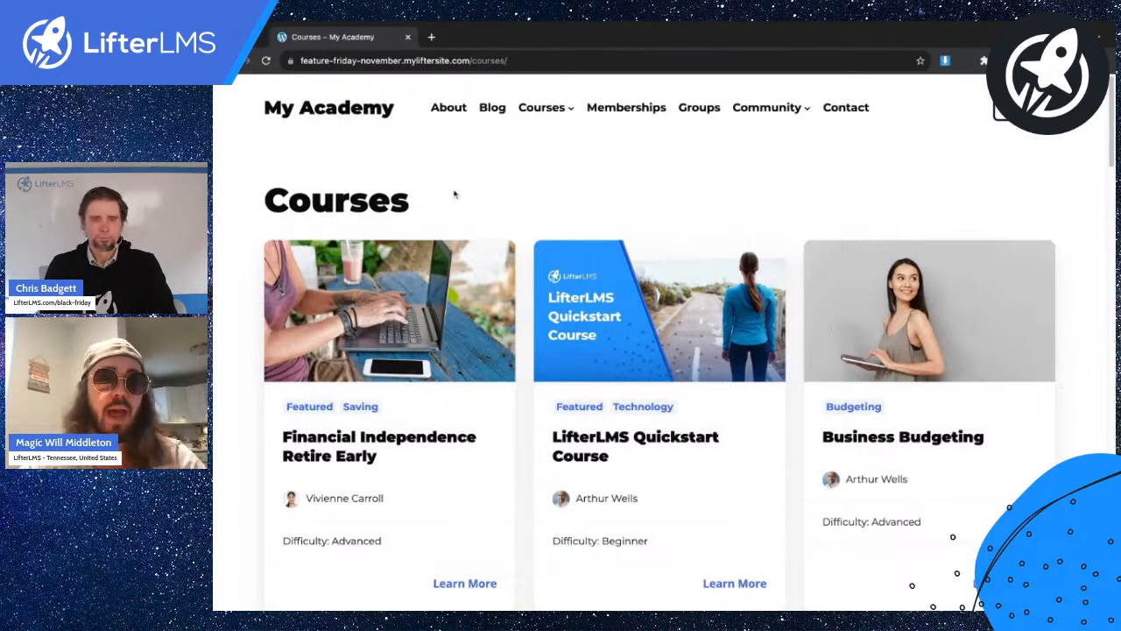
{"action": "scroll", "coordinate": [454, 197], "scroll_direction": "down", "scroll_amount": 5}
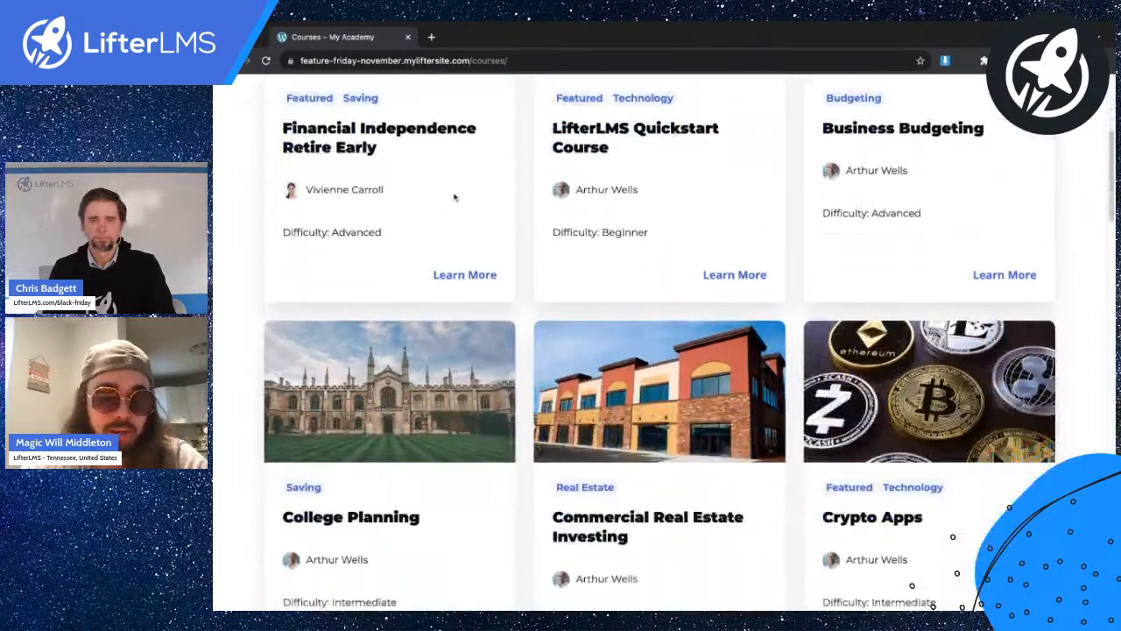
{"action": "scroll", "coordinate": [454, 197], "scroll_direction": "down", "scroll_amount": 9}
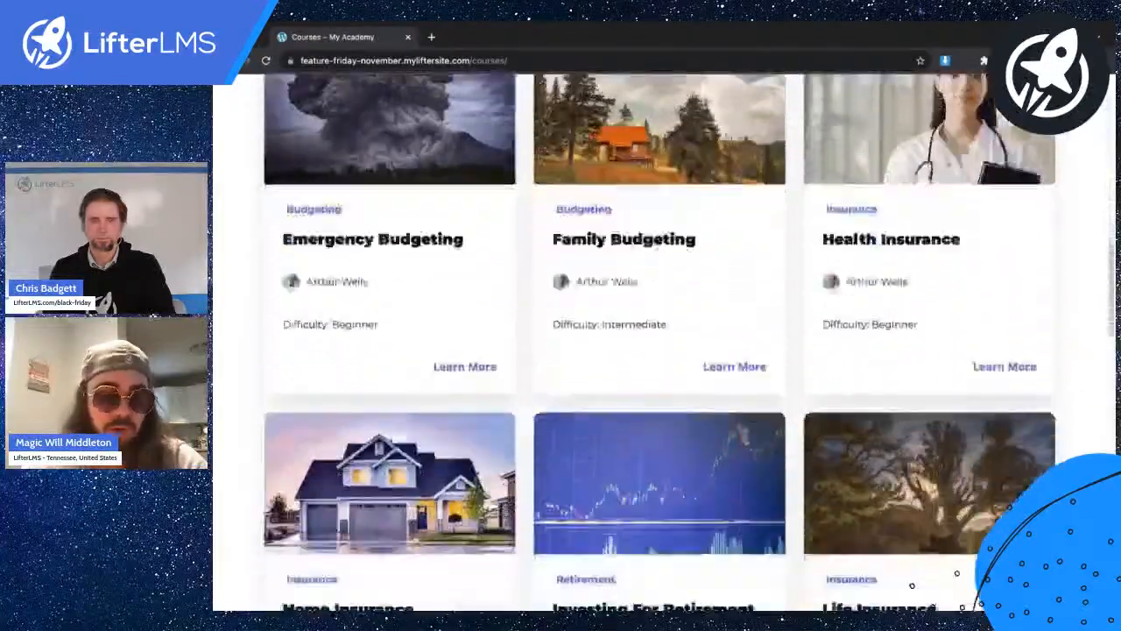
{"action": "scroll", "coordinate": [659, 343], "scroll_direction": "down", "scroll_amount": 9}
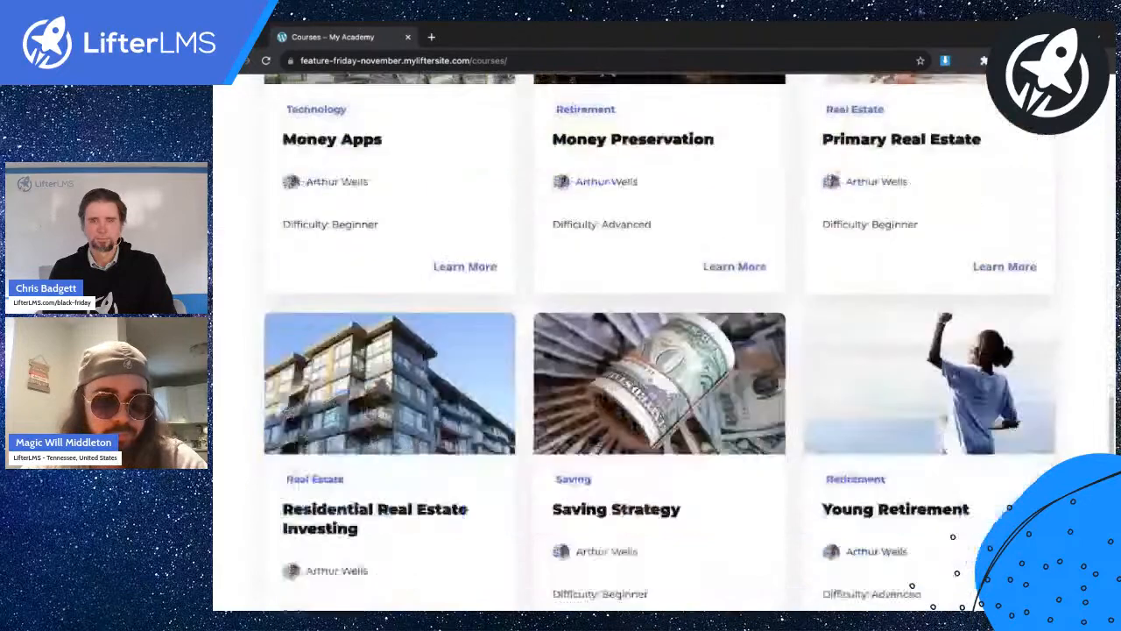
{"action": "scroll", "coordinate": [642, 263], "scroll_direction": "down", "scroll_amount": 3}
{"action": "left_click", "coordinate": [639, 235]}
{"action": "scroll", "coordinate": [586, 258], "scroll_direction": "down", "scroll_amount": 5}
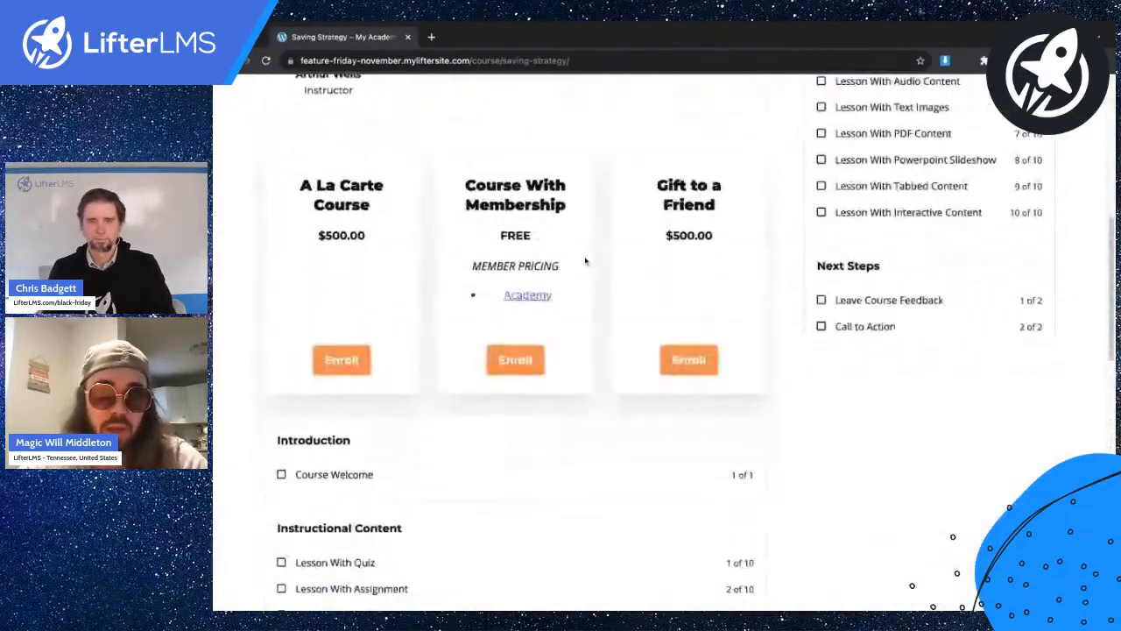
{"action": "left_click", "coordinate": [689, 359]}
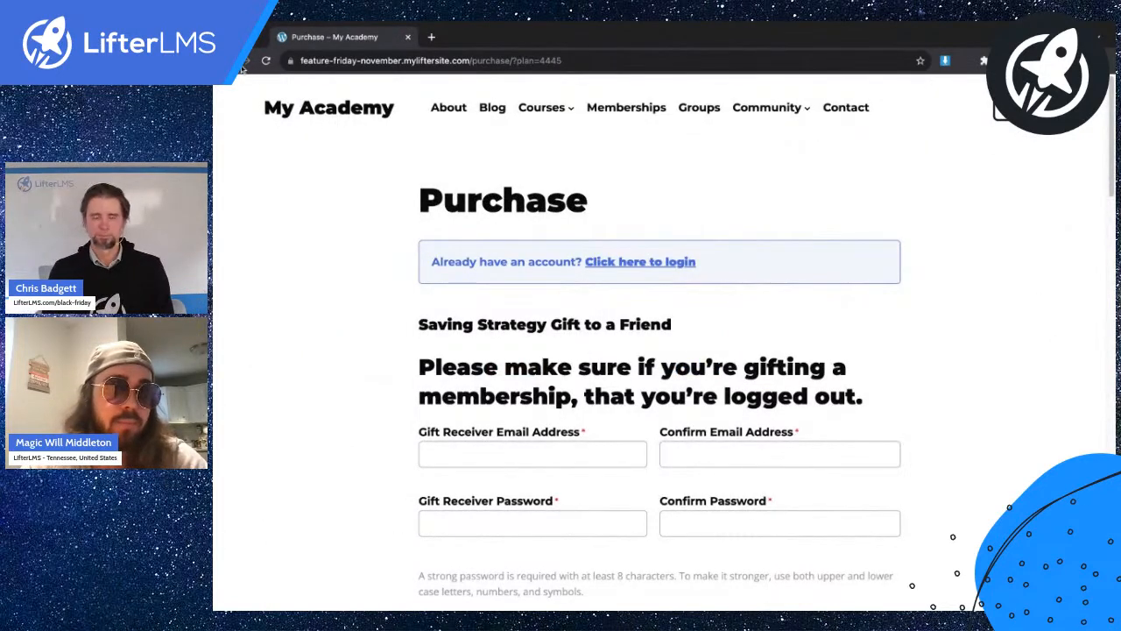
{"action": "key", "text": "alt+Left"}
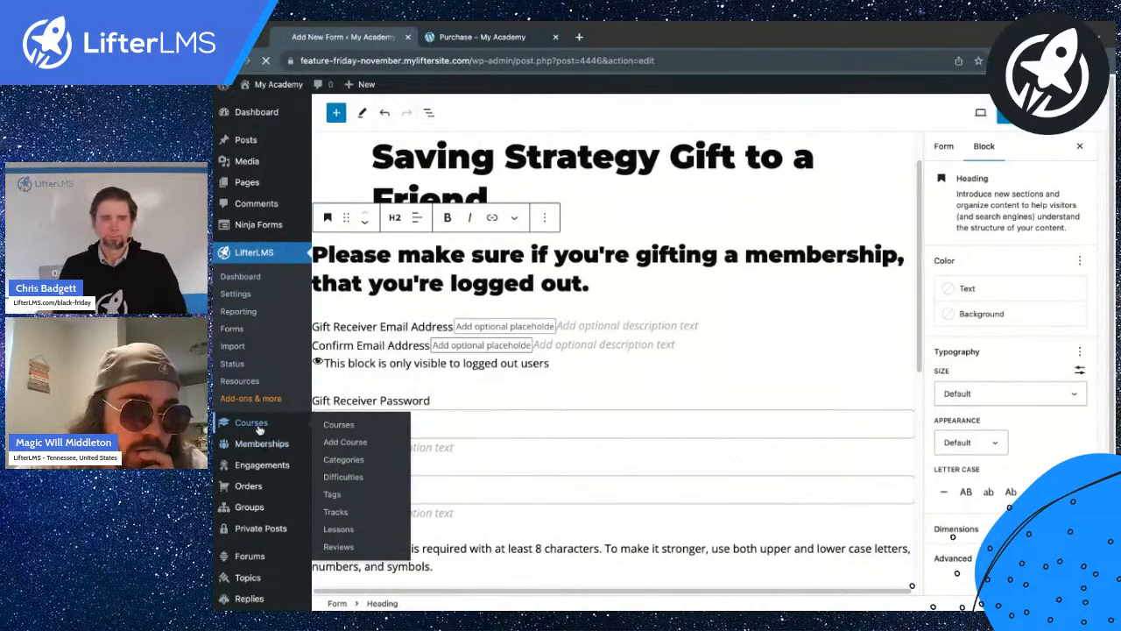
Set the Saving Strategy Gift to a Friend plan's Enroll Text to 'Gift to a Friend' and update the course.
{"action": "left_click", "coordinate": [251, 424]}
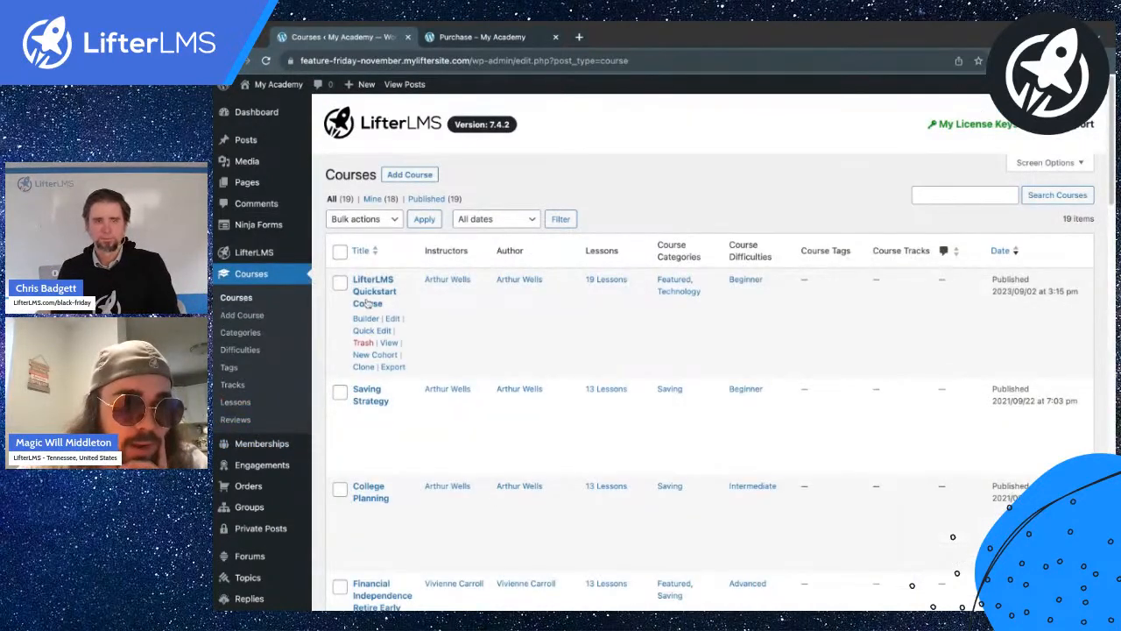
{"action": "left_click", "coordinate": [390, 416]}
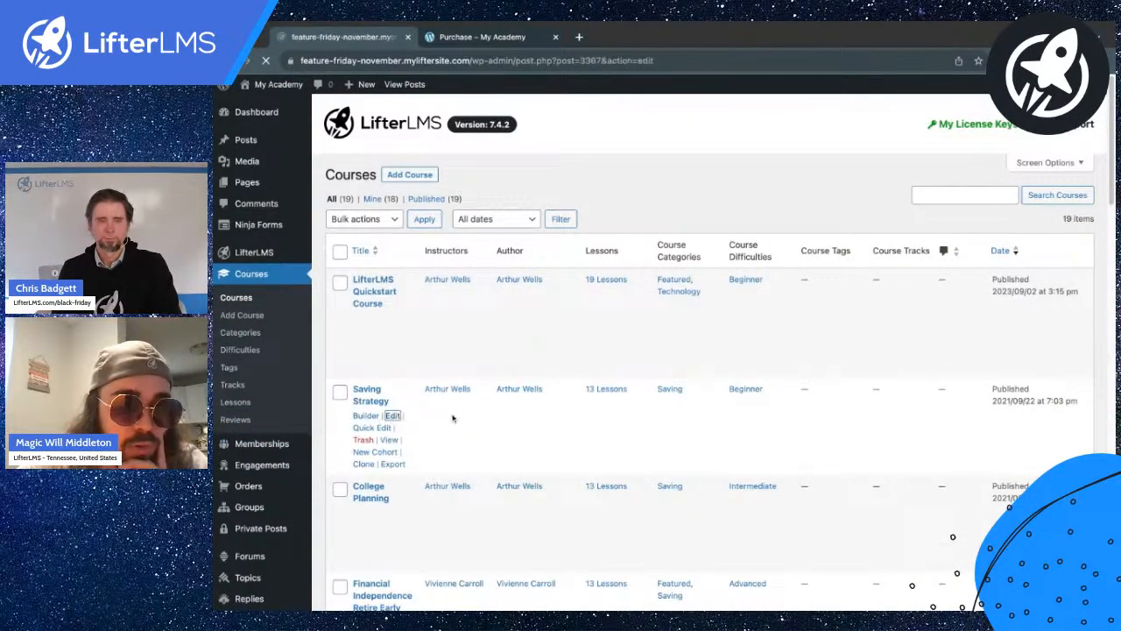
{"action": "scroll", "coordinate": [528, 371], "scroll_direction": "down", "scroll_amount": 10}
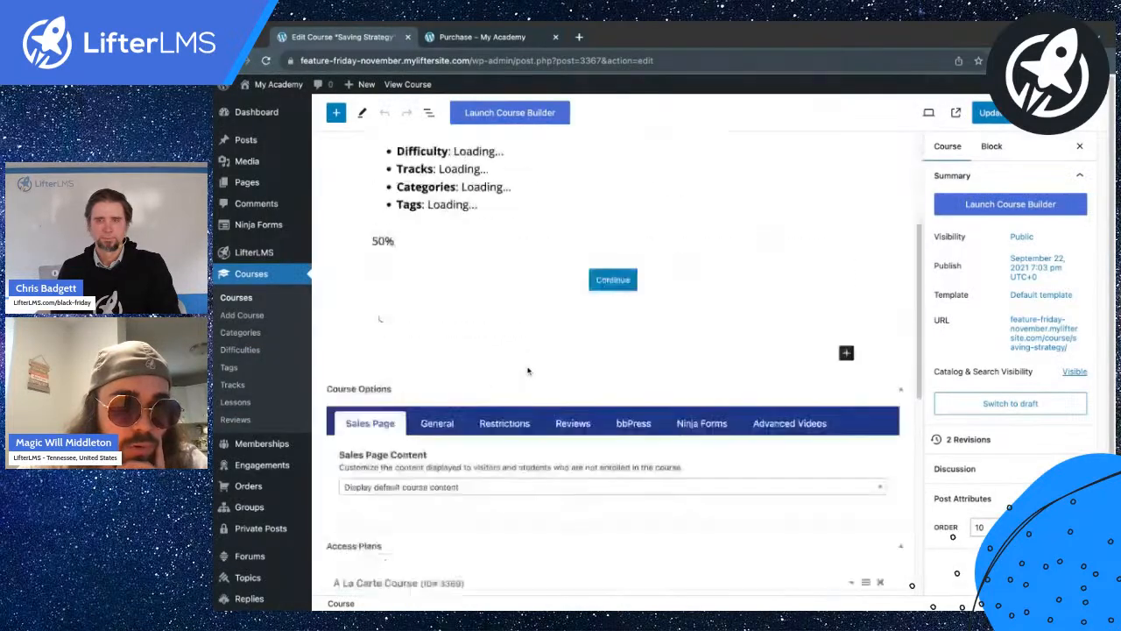
{"action": "scroll", "coordinate": [613, 363], "scroll_direction": "down", "scroll_amount": 10}
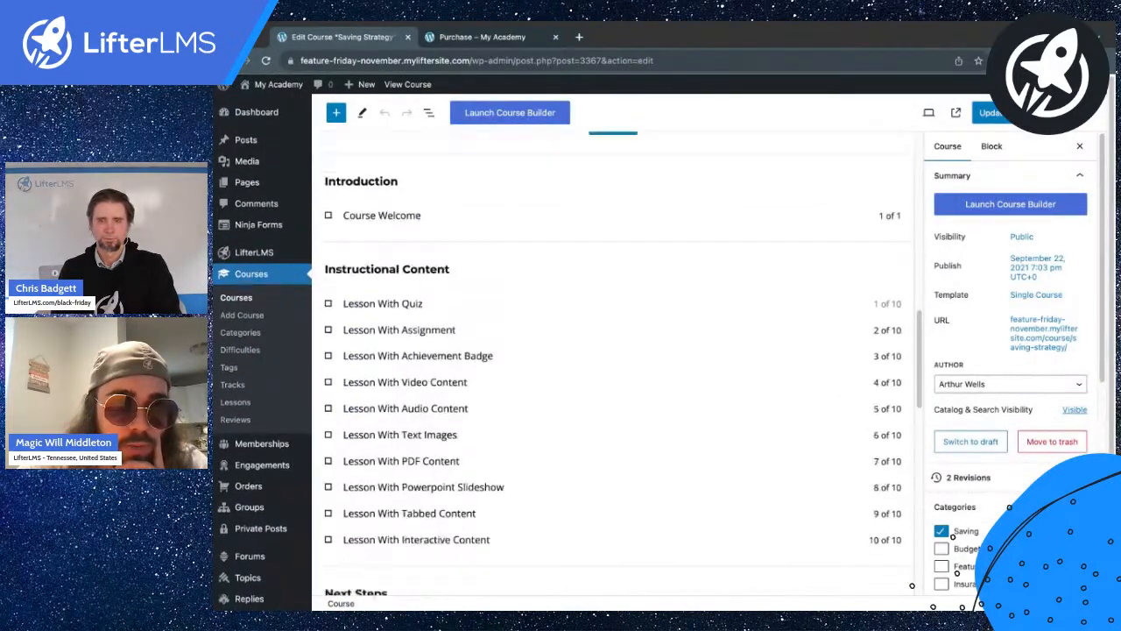
{"action": "mouse_move", "coordinate": [410, 417]}
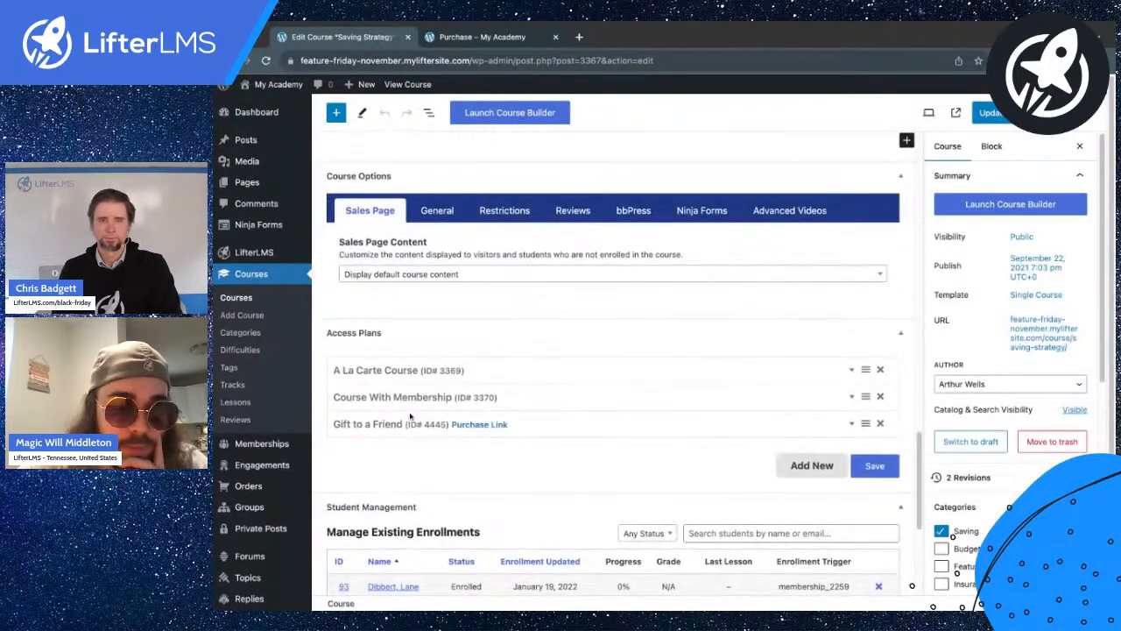
{"action": "left_click", "coordinate": [541, 429]}
{"action": "scroll", "coordinate": [547, 430], "scroll_direction": "down", "scroll_amount": 2}
{"action": "left_click", "coordinate": [637, 398]}
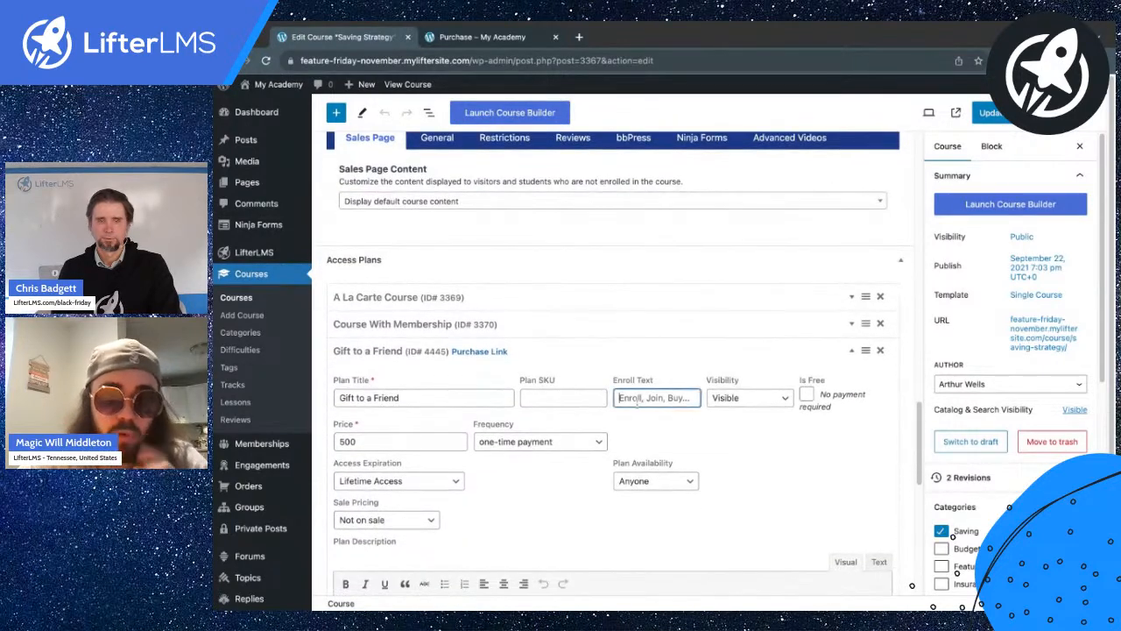
{"action": "type", "text": "Gift to a Friend"}
{"action": "left_click", "coordinate": [989, 112]}
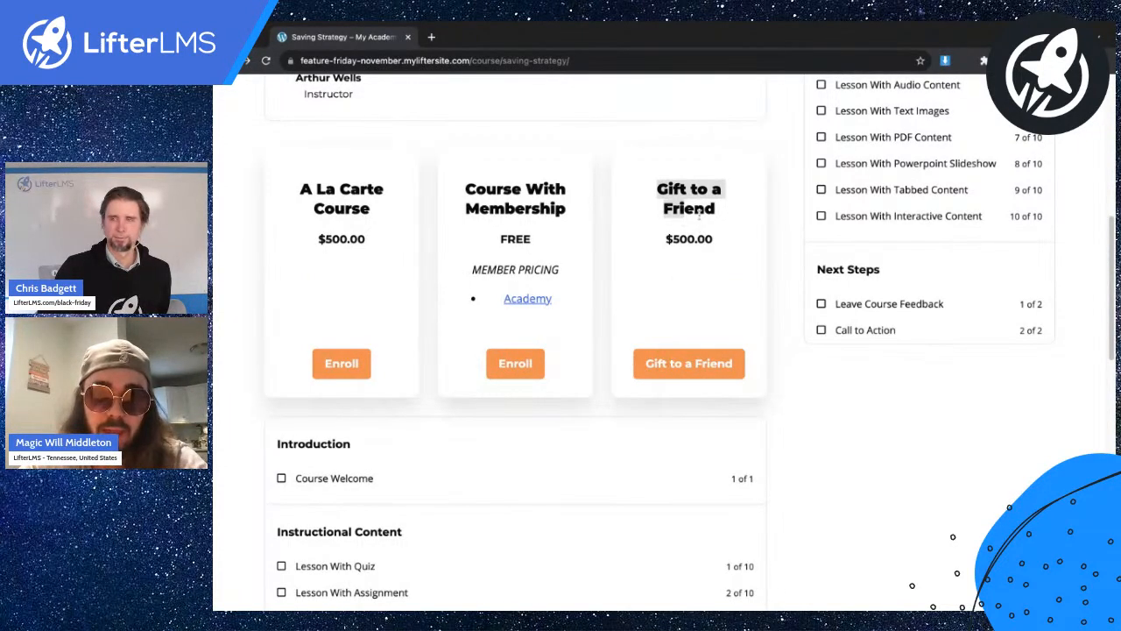
Open the gift checkout and enter the gift receiver's email address and its confirmation.
{"action": "left_click", "coordinate": [693, 362]}
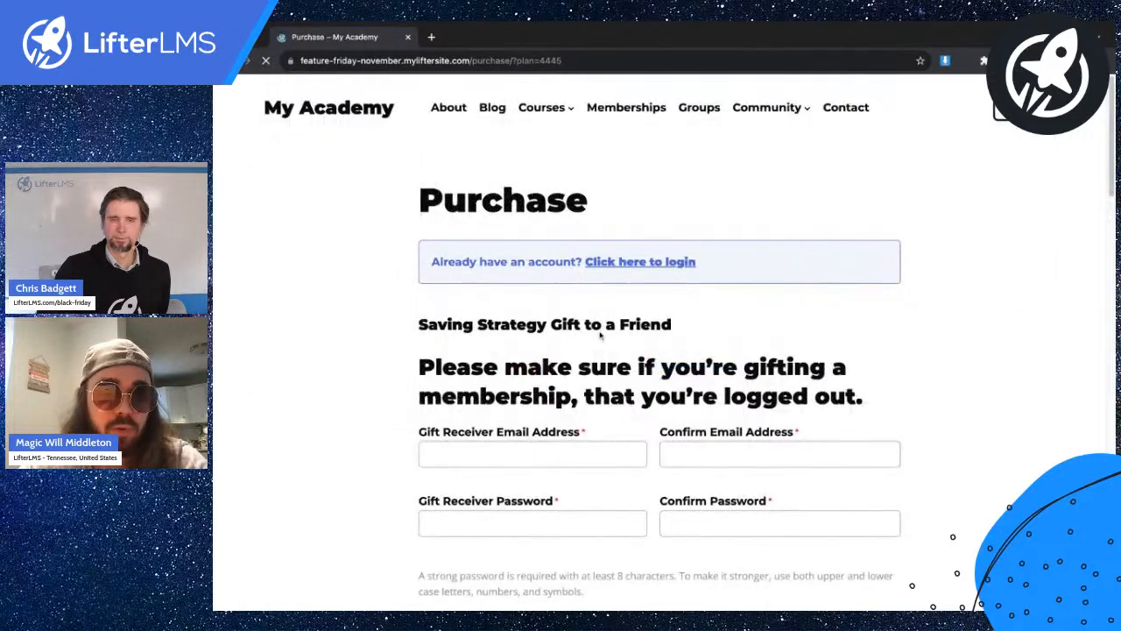
{"action": "scroll", "coordinate": [508, 342], "scroll_direction": "down", "scroll_amount": 2}
{"action": "left_click", "coordinate": [486, 345]}
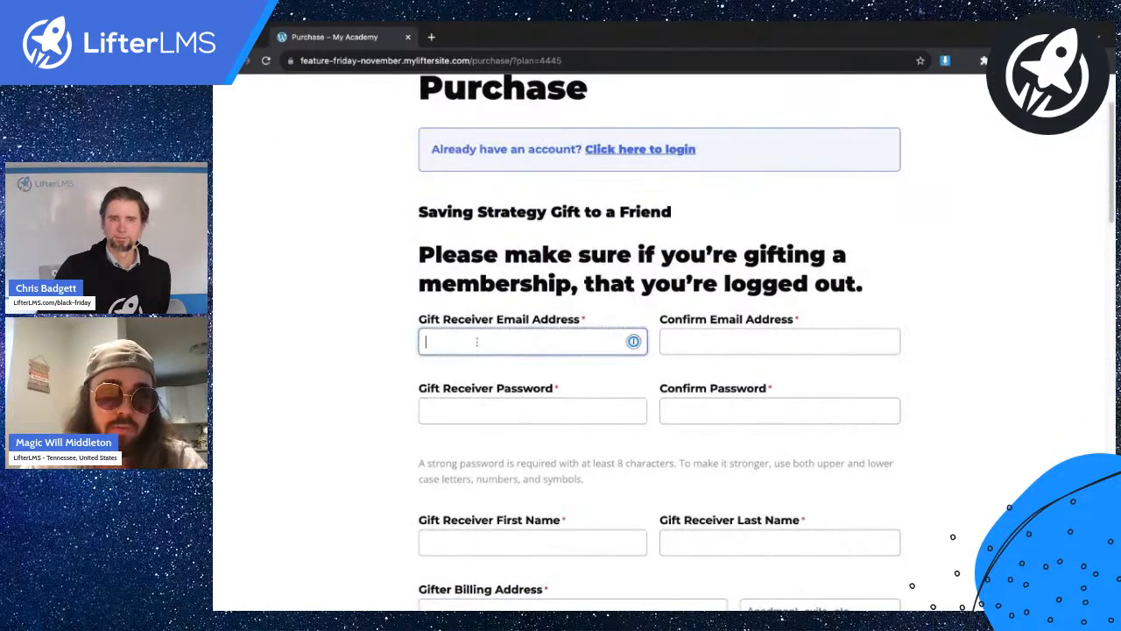
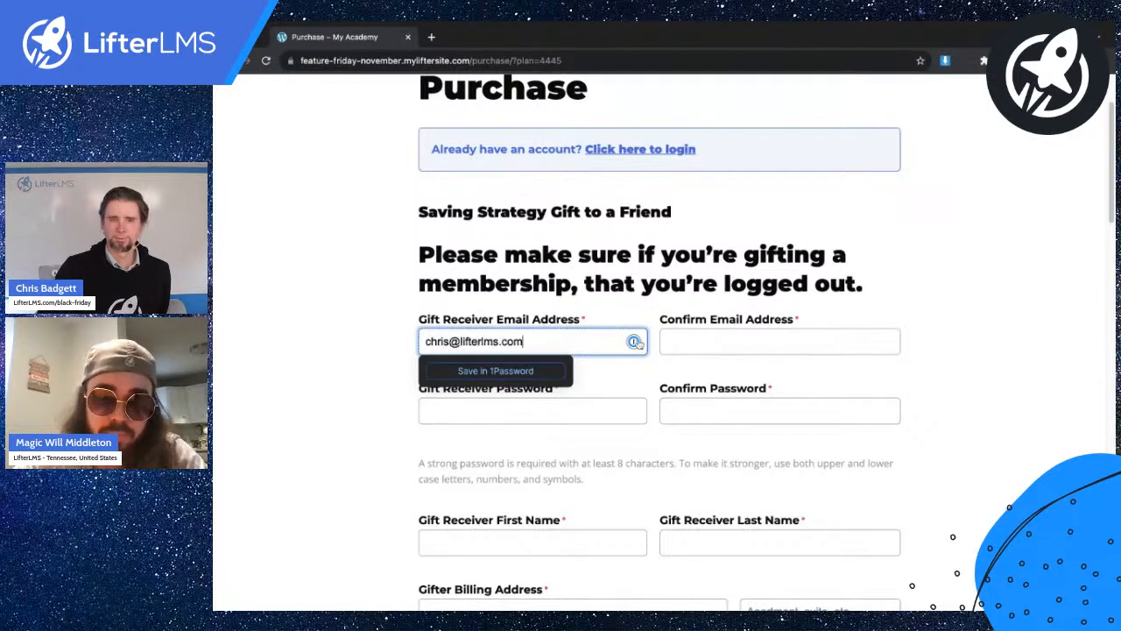
{"action": "left_click", "coordinate": [691, 341]}
Paste the receiver's password into both the password and confirmation fields.
{"action": "left_click", "coordinate": [503, 417]}
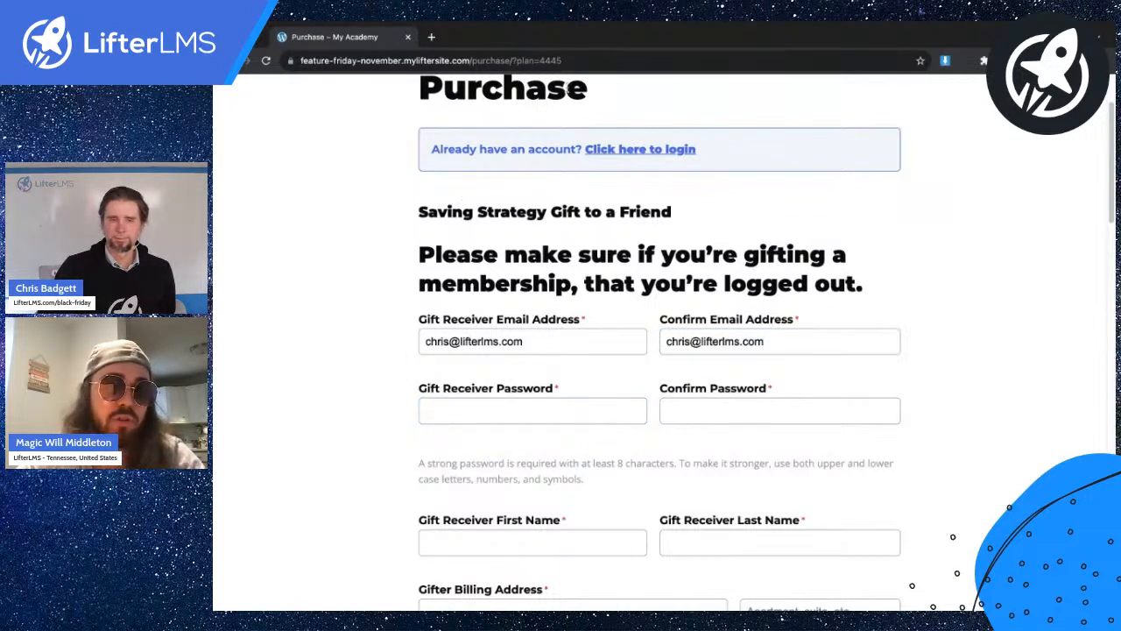
{"action": "left_click", "coordinate": [456, 409]}
{"action": "key", "text": "super+v"}
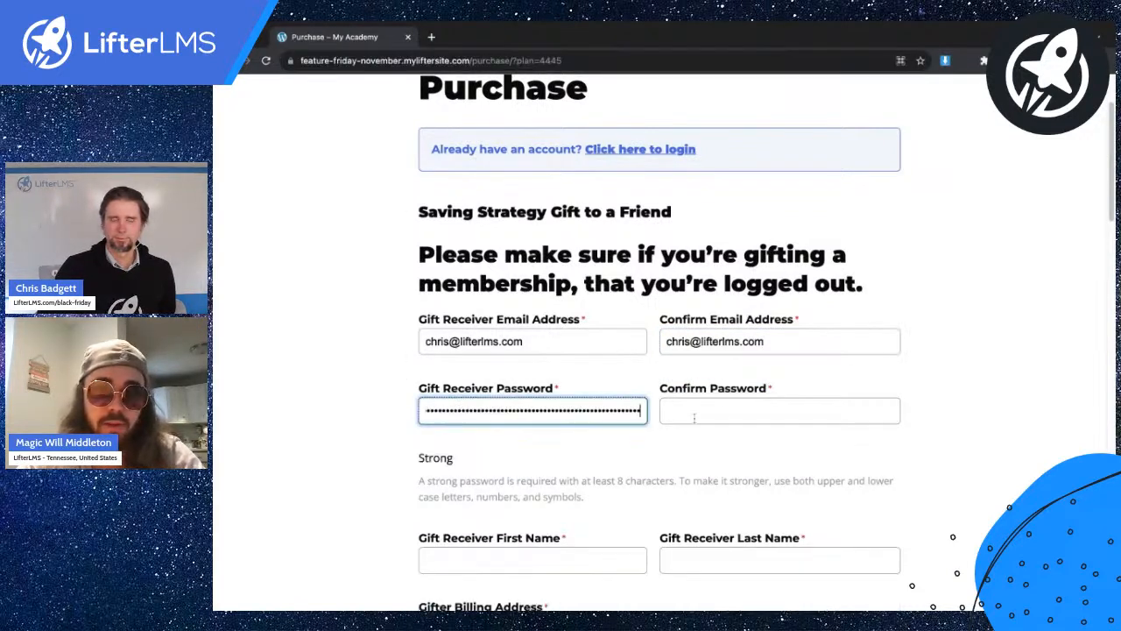
{"action": "left_click", "coordinate": [697, 416]}
{"action": "key", "text": "super+v"}
{"action": "left_click", "coordinate": [271, 404]}
Enter the gift receiver's first and last name.
{"action": "scroll", "coordinate": [361, 361], "scroll_direction": "down", "scroll_amount": 2}
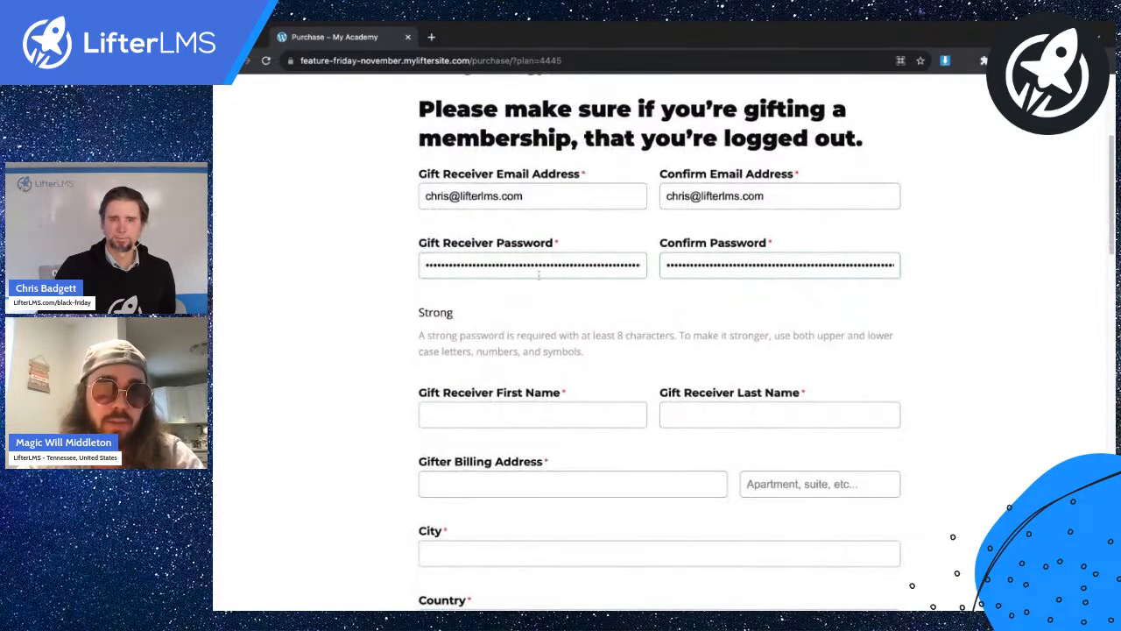
{"action": "scroll", "coordinate": [571, 203], "scroll_direction": "down", "scroll_amount": 2}
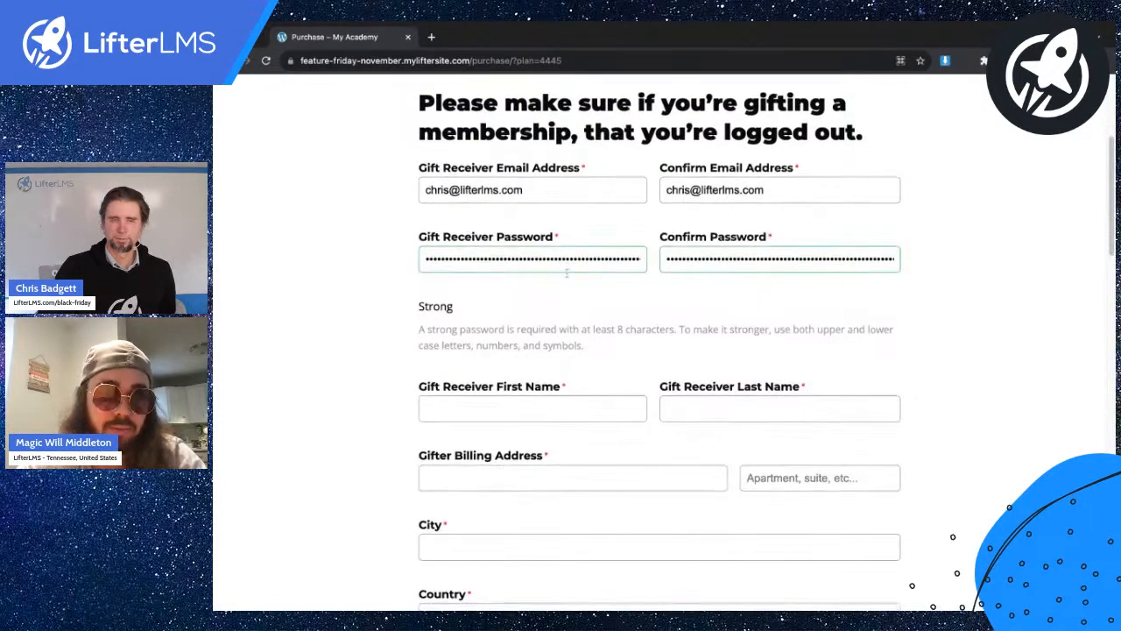
{"action": "left_click", "coordinate": [465, 302]}
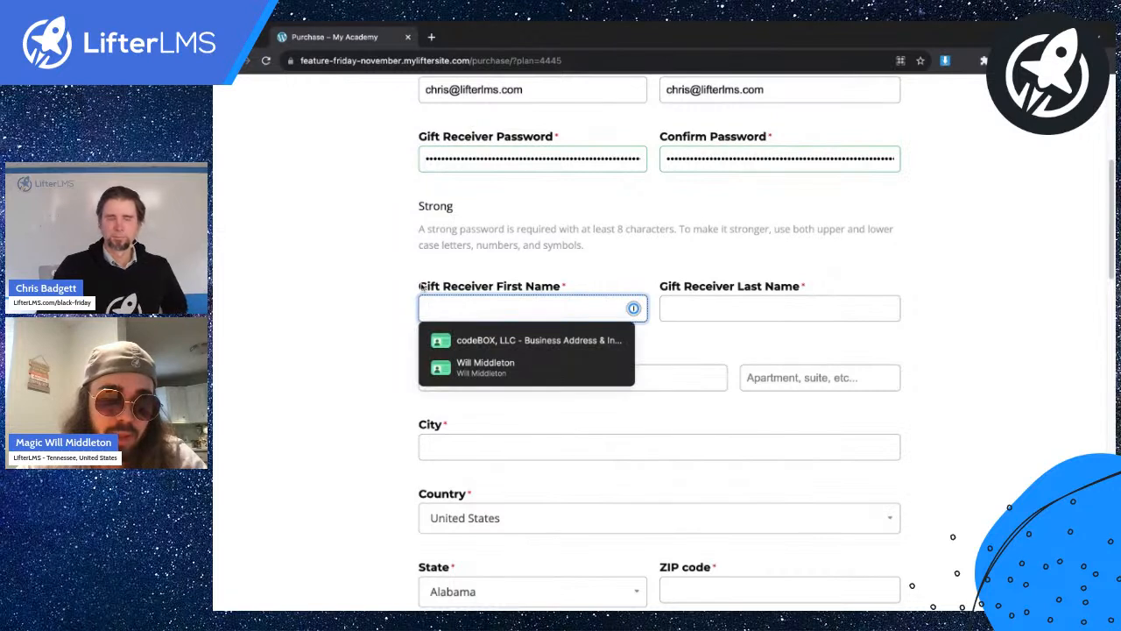
{"action": "type", "text": "Chris"}
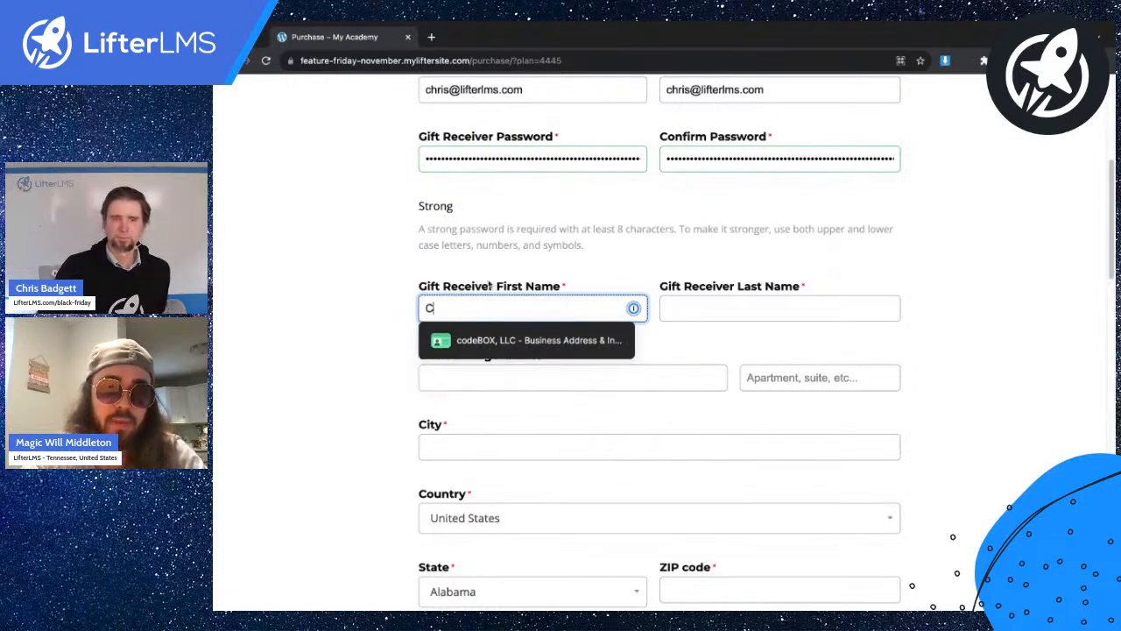
{"action": "left_click", "coordinate": [697, 301]}
{"action": "type", "text": "Badgett"}
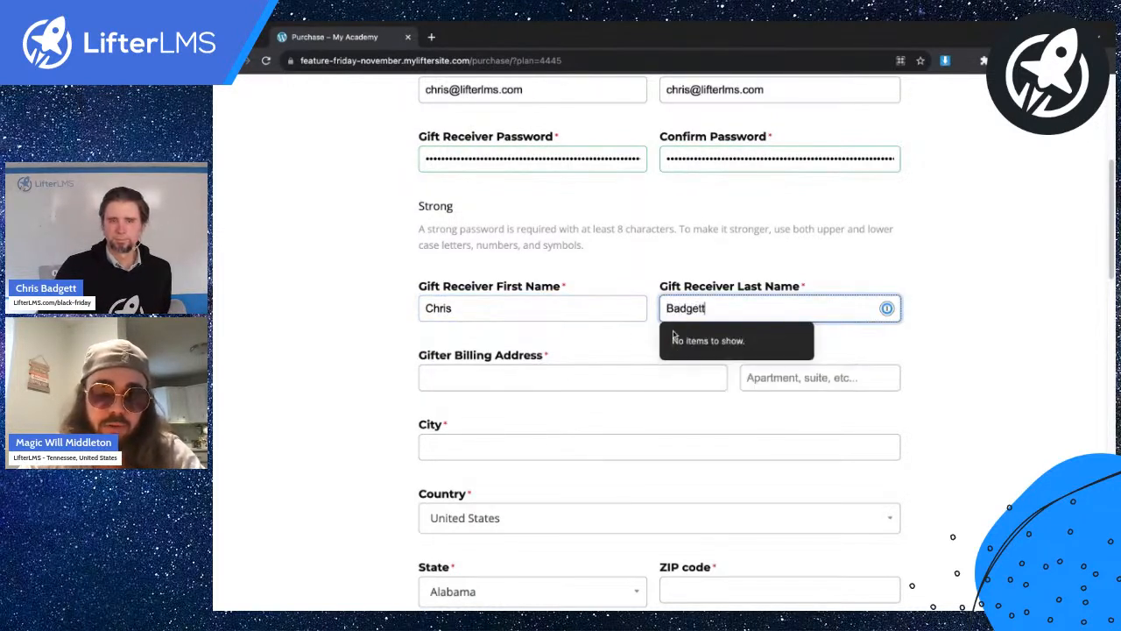
Fill in a test billing street address, city 'test' and ZIP code 12345.
{"action": "left_click", "coordinate": [483, 380]}
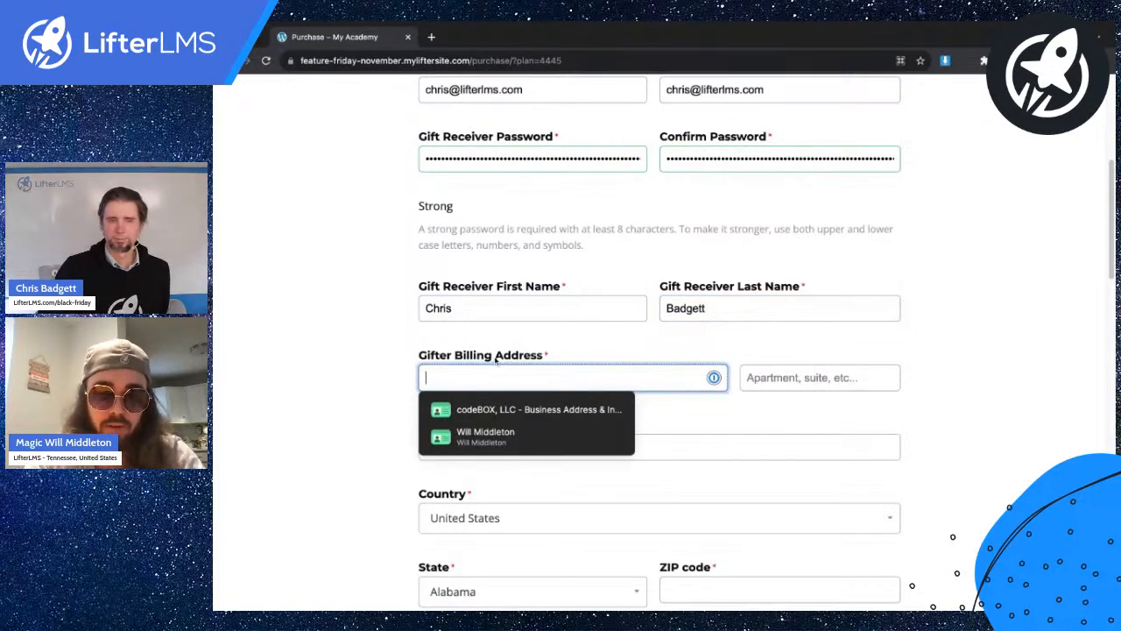
{"action": "type", "text": "123 test street"}
{"action": "scroll", "coordinate": [483, 334], "scroll_direction": "down", "scroll_amount": 3}
{"action": "left_click", "coordinate": [483, 335]}
{"action": "type", "text": "test"}
{"action": "left_click", "coordinate": [388, 322]}
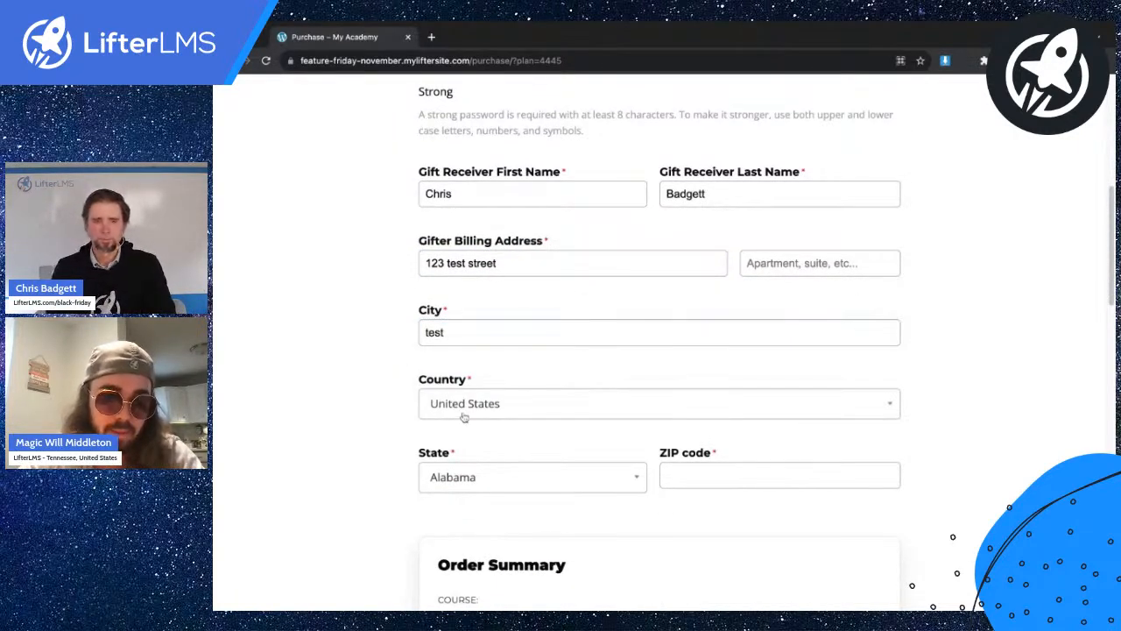
{"action": "scroll", "coordinate": [464, 418], "scroll_direction": "down", "scroll_amount": 1}
{"action": "left_click", "coordinate": [704, 428]}
{"action": "type", "text": "12345"}
{"action": "left_click", "coordinate": [367, 406]}
{"action": "scroll", "coordinate": [471, 443], "scroll_direction": "down", "scroll_amount": 7}
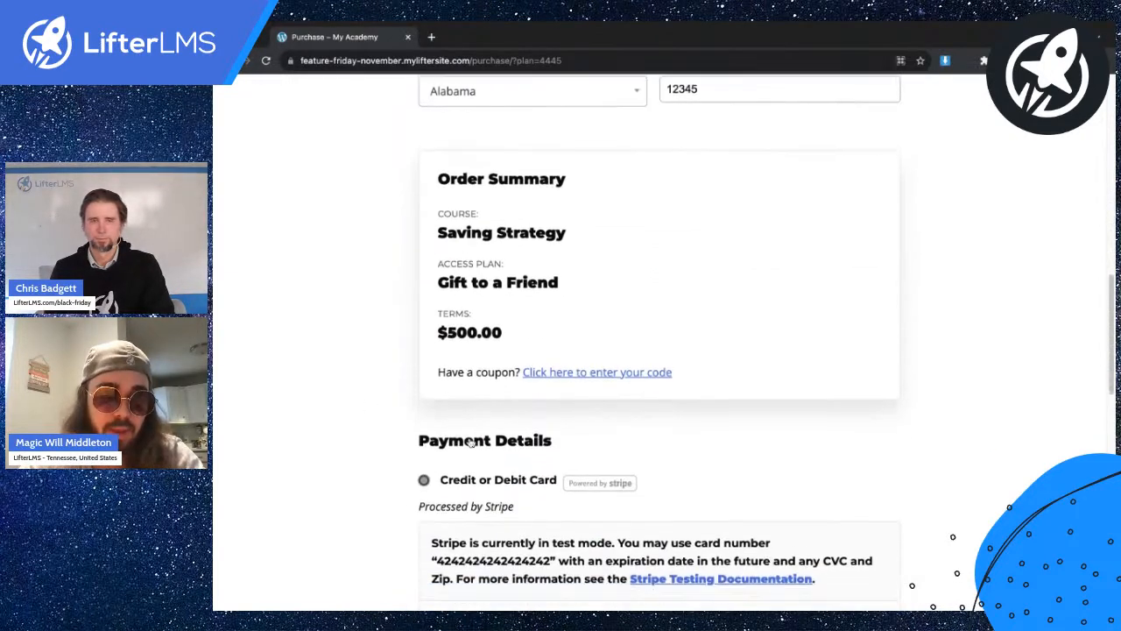
{"action": "scroll", "coordinate": [470, 443], "scroll_direction": "down", "scroll_amount": 4}
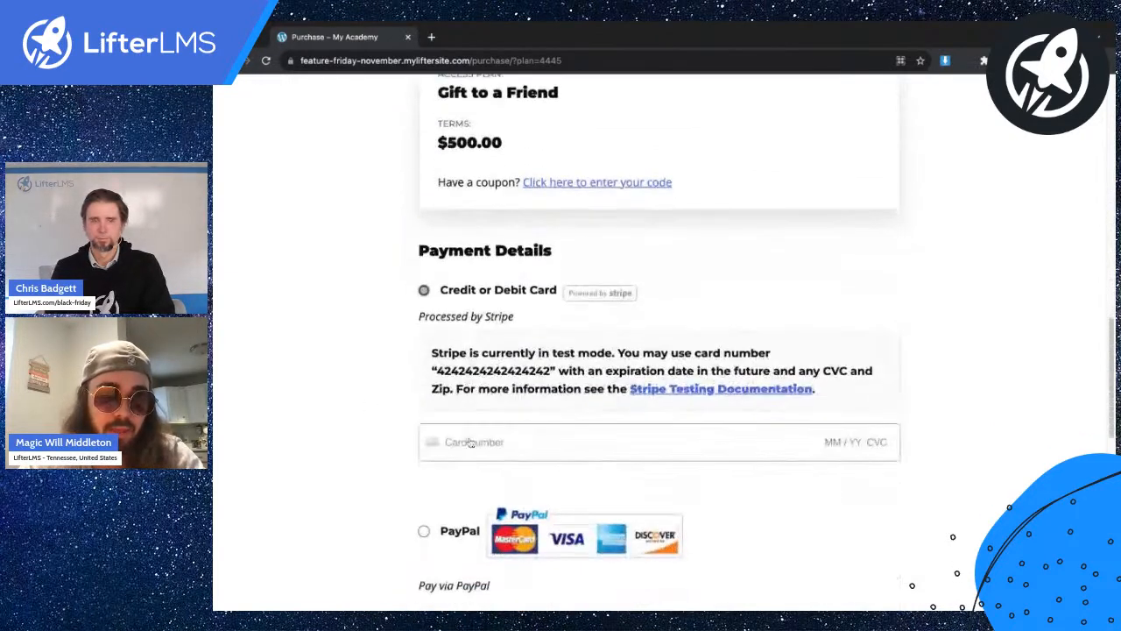
{"action": "double_click", "coordinate": [483, 361]}
{"action": "left_click", "coordinate": [481, 443]}
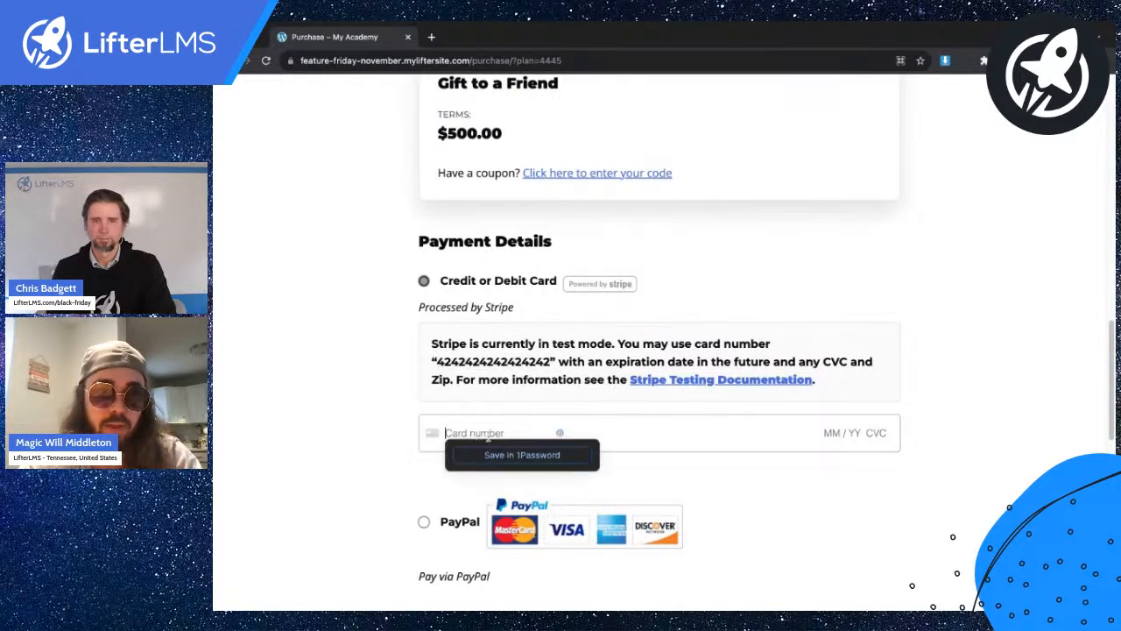
{"action": "type", "text": "424"}
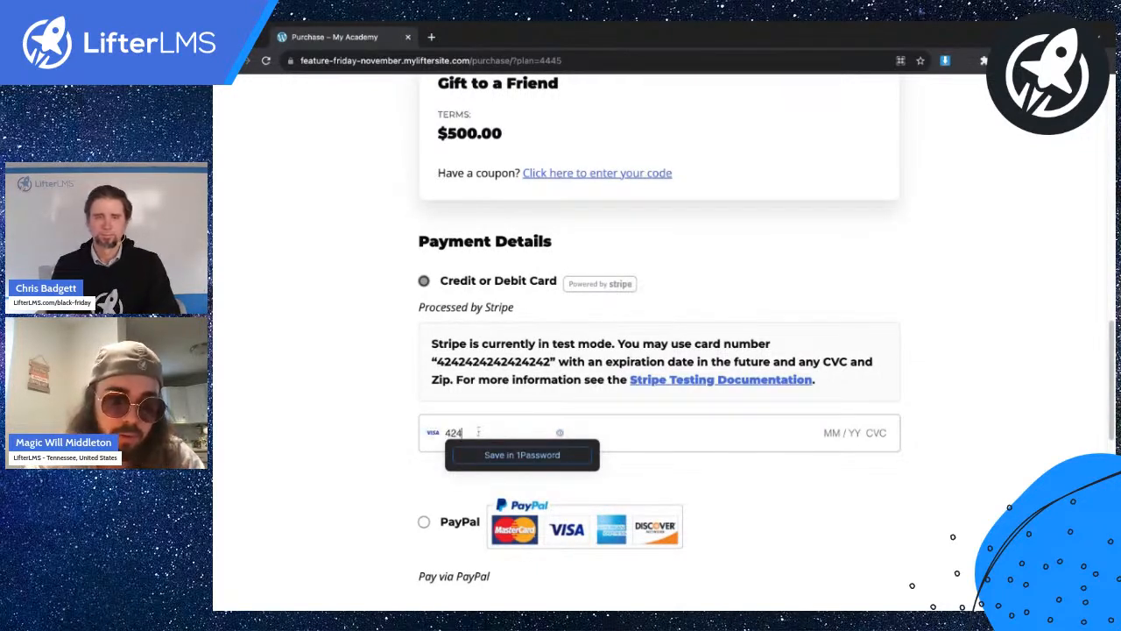
{"action": "type", "text": "2 4242 4242 4242 "}
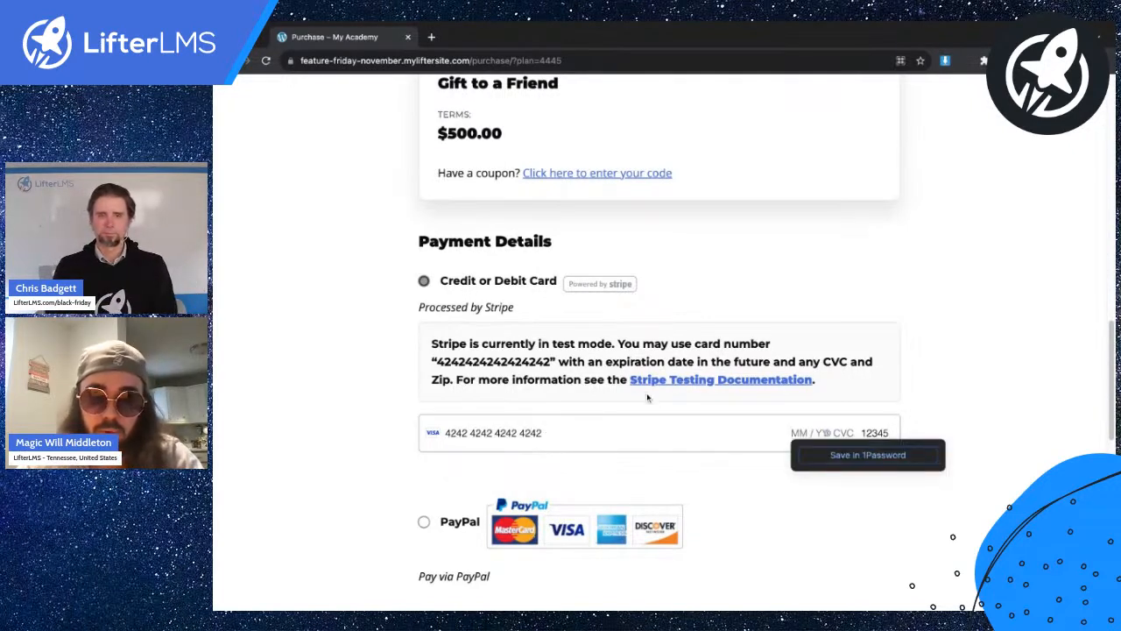
{"action": "type", "text": "01 / "}
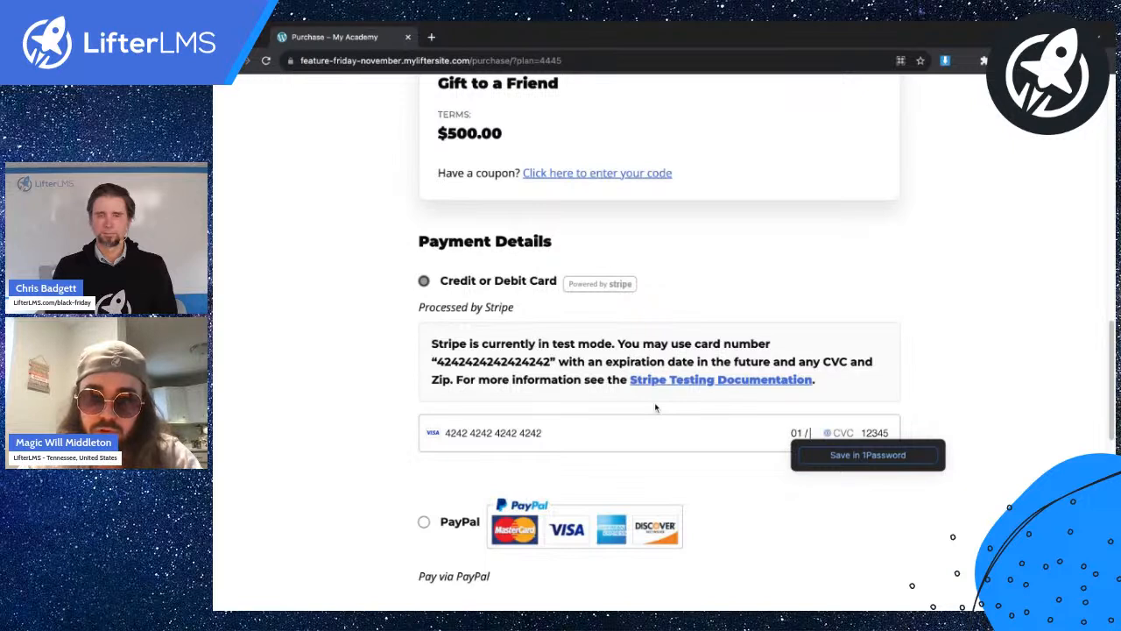
{"action": "type", "text": "26 "}
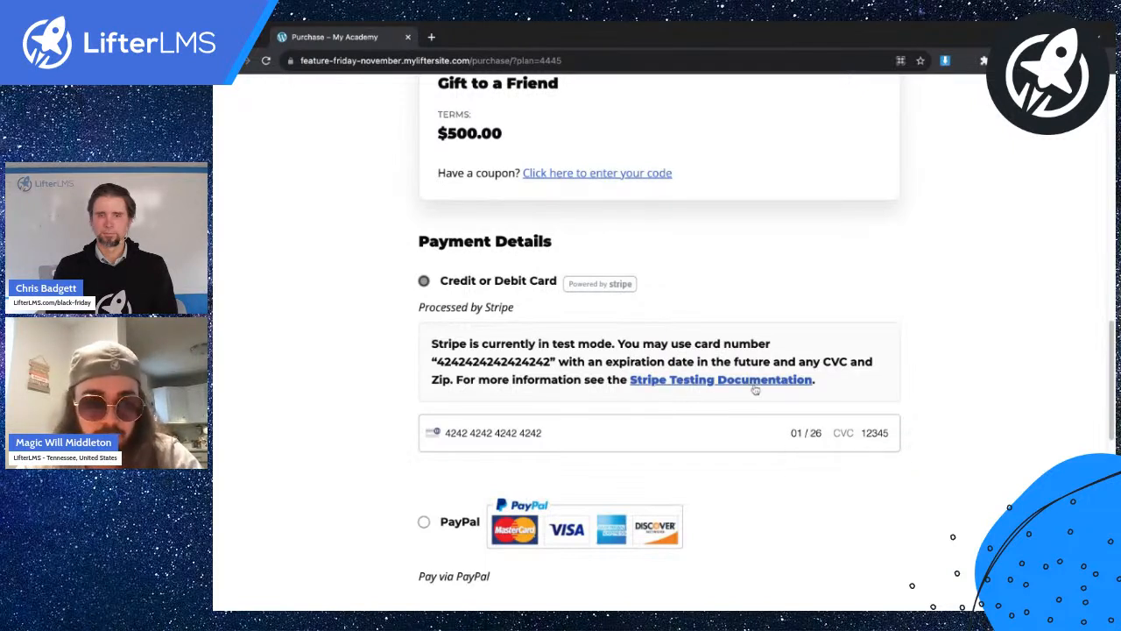
{"action": "type", "text": "123"}
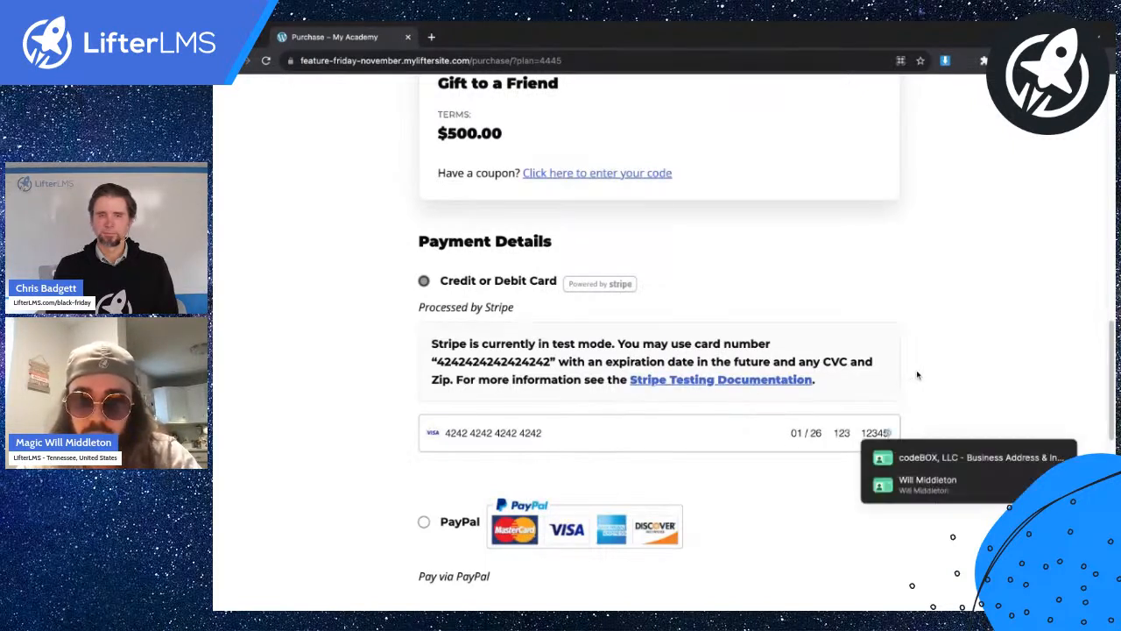
{"action": "scroll", "coordinate": [876, 425], "scroll_direction": "down", "scroll_amount": 3}
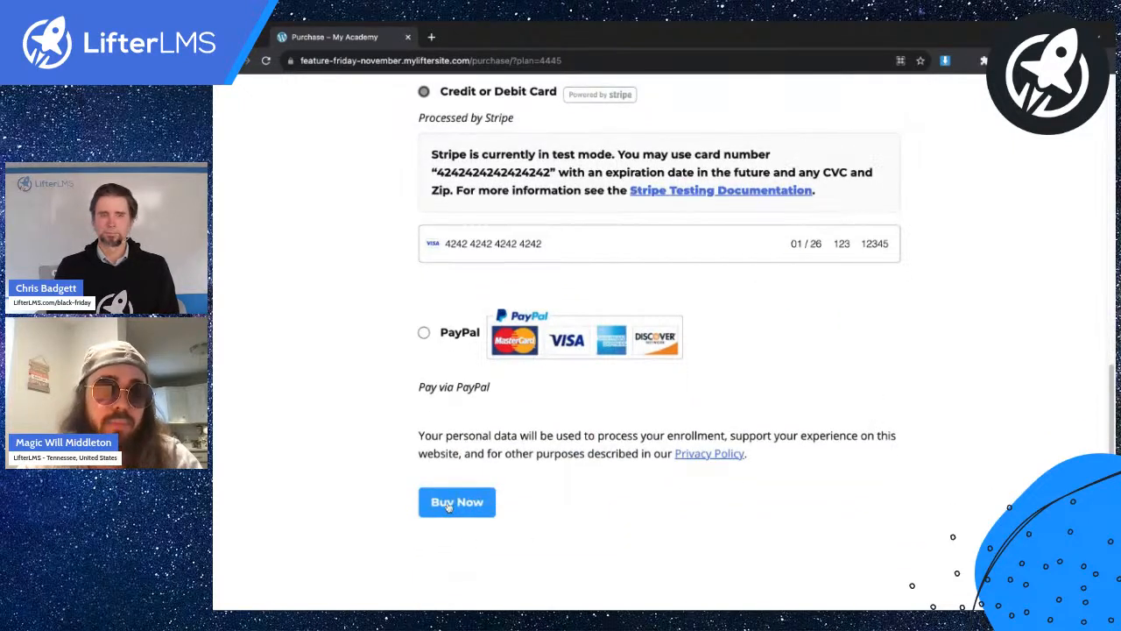
{"action": "left_click", "coordinate": [449, 506]}
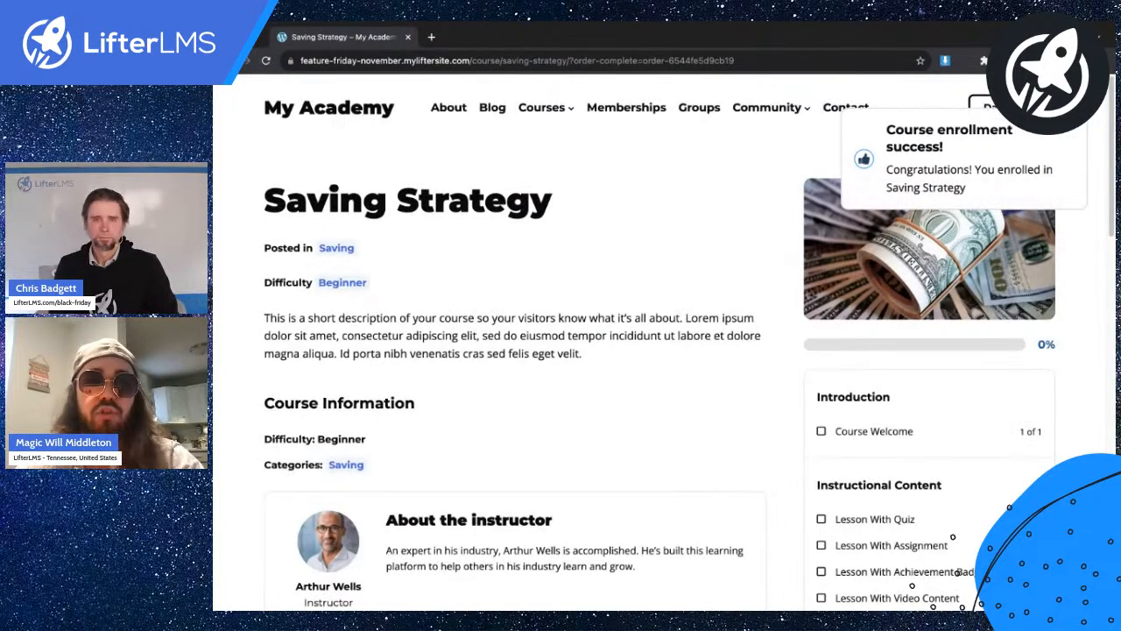
Review the Saving Strategy enrollment success notice on the course page.
{"action": "left_click_drag", "start_coordinate": [393, 202], "coordinate": [552, 202]}
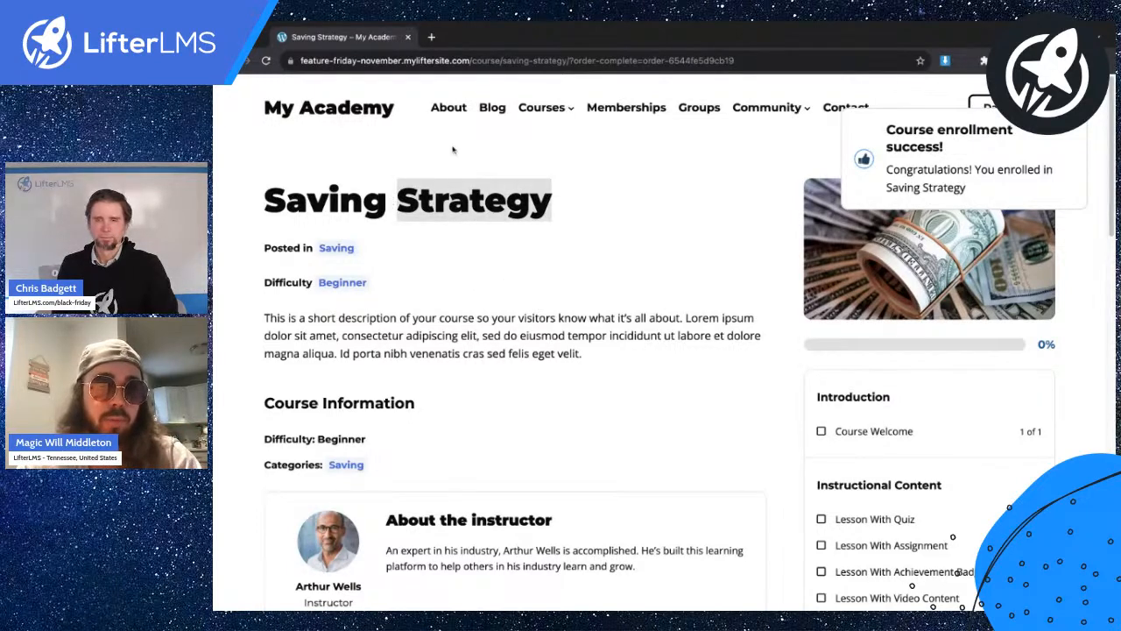
{"action": "left_click", "coordinate": [603, 199]}
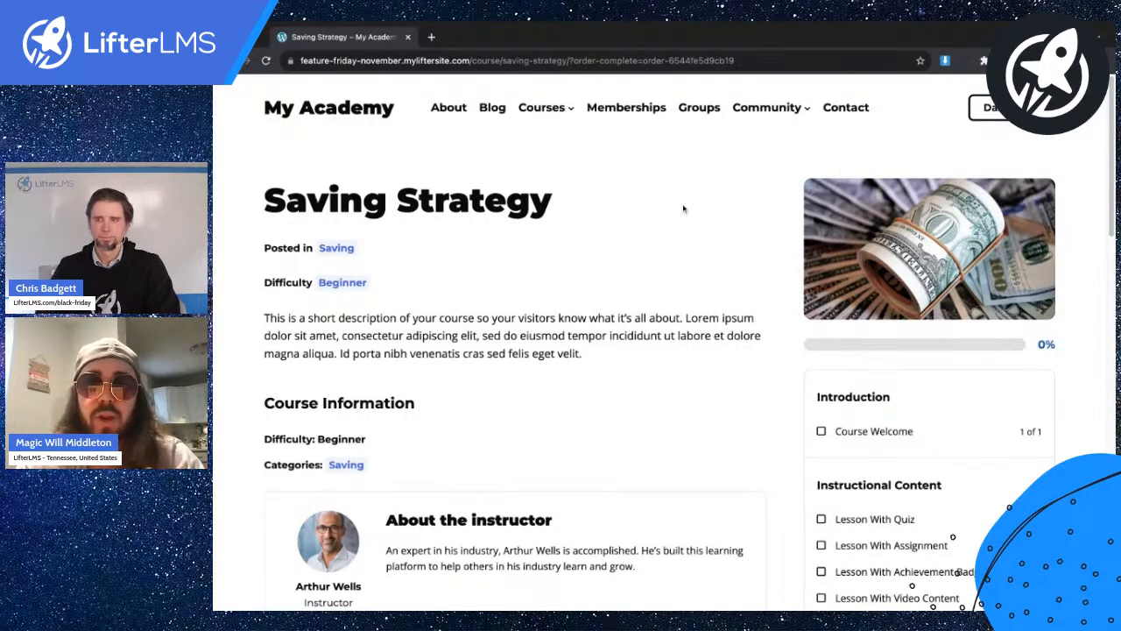
{"action": "scroll", "coordinate": [559, 272], "scroll_direction": "down", "scroll_amount": 1}
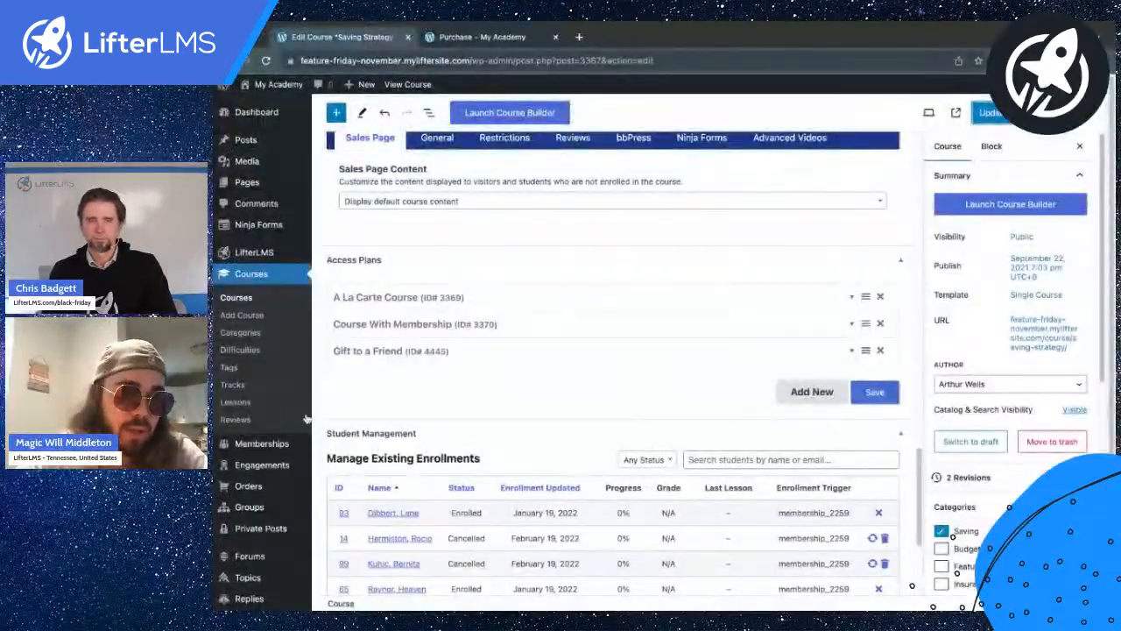
Create a new email template titled 'You've been gifted a course'.
{"action": "mouse_move", "coordinate": [282, 464]}
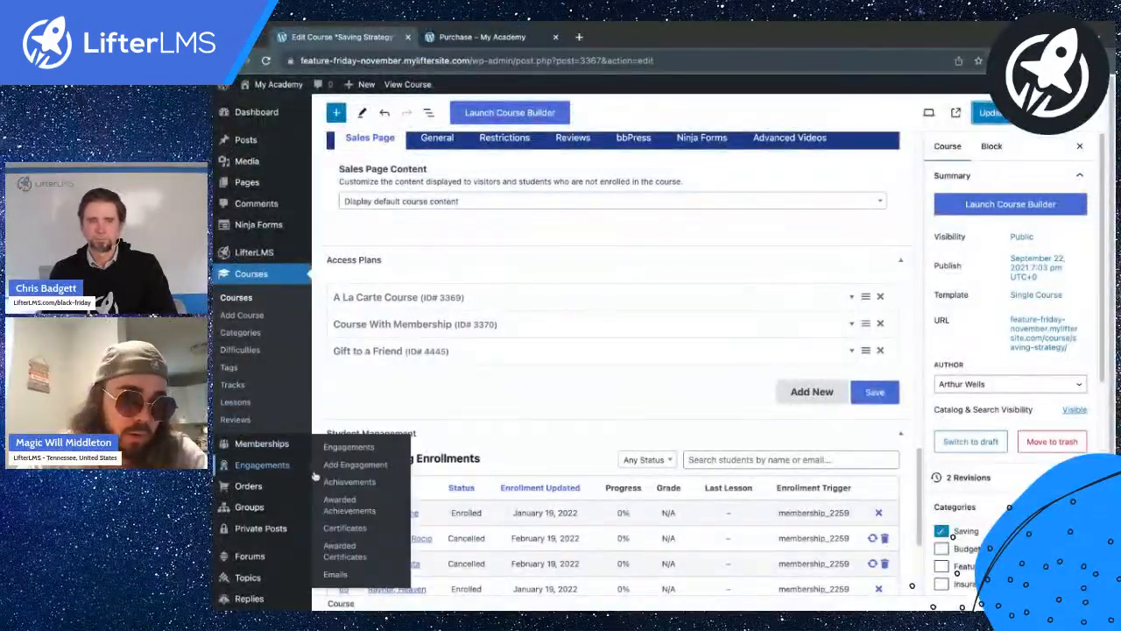
{"action": "left_click", "coordinate": [335, 574]}
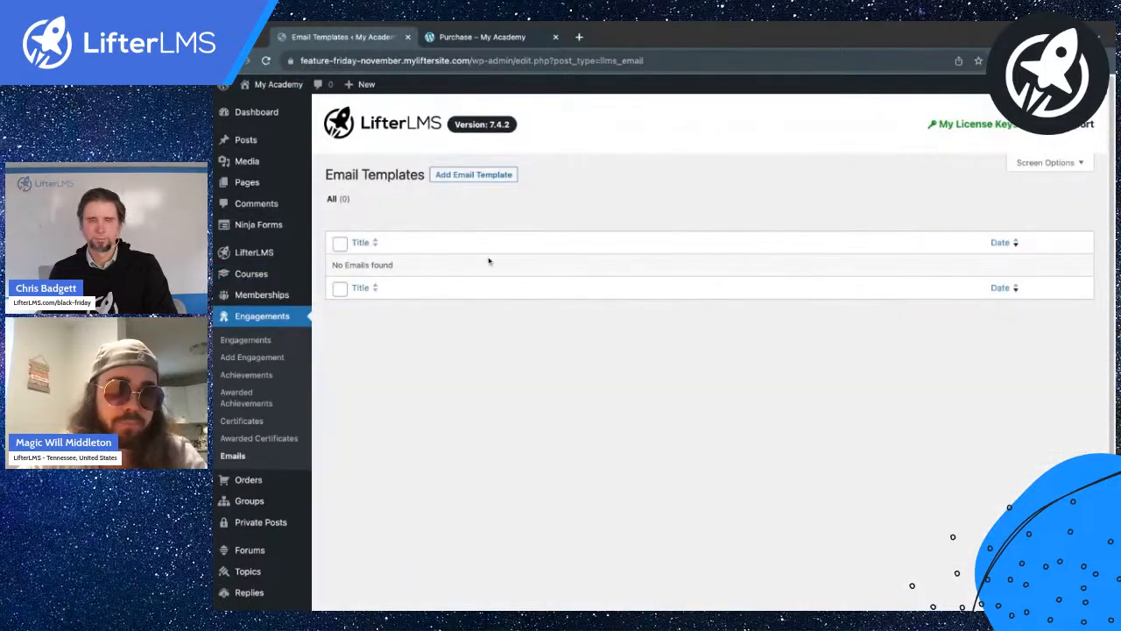
{"action": "left_click", "coordinate": [508, 174]}
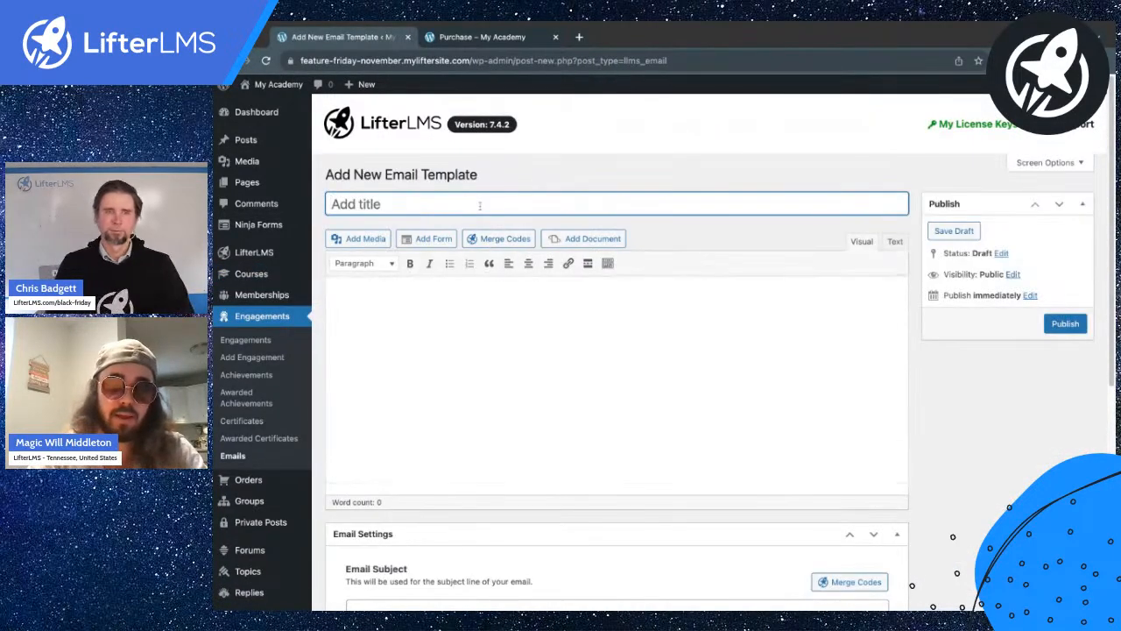
{"action": "type", "text": "YOu"}
{"action": "key", "text": "BackSpace"}
{"action": "key", "text": "BackSpace"}
{"action": "type", "text": "ou've been gifted a course"}
Copy the title into the email body and greet the student with the First Name merge code.
{"action": "key", "text": "super+a"}
{"action": "key", "text": "super+c"}
{"action": "left_click", "coordinate": [500, 390]}
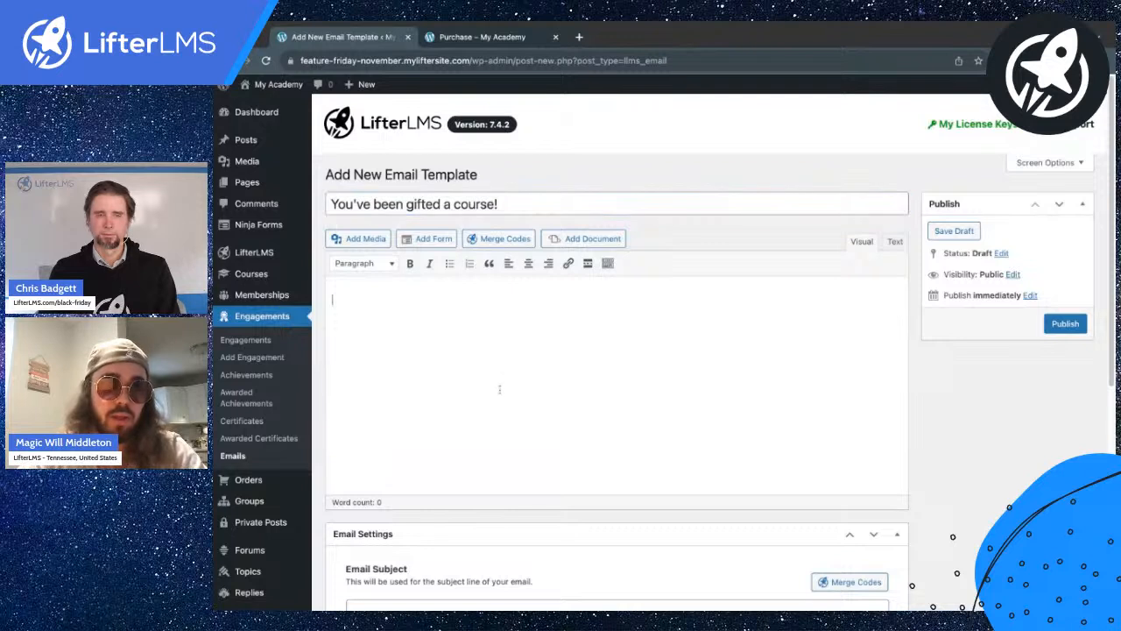
{"action": "key", "text": "super+v"}
{"action": "key", "text": "Return"}
{"action": "key", "text": "Return"}
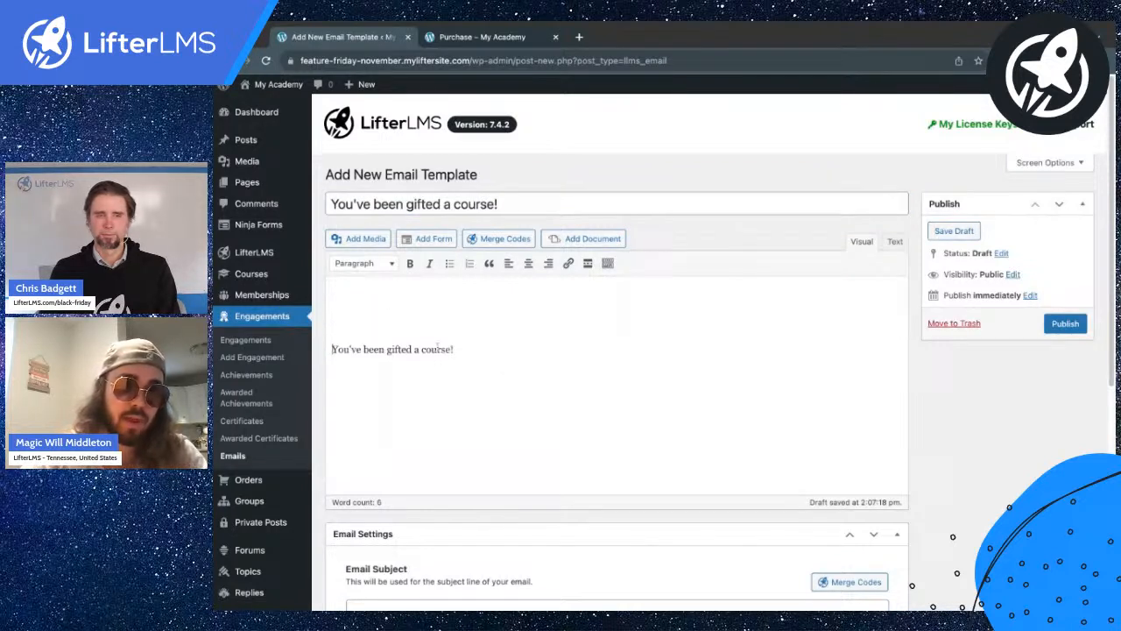
{"action": "left_click", "coordinate": [514, 243]}
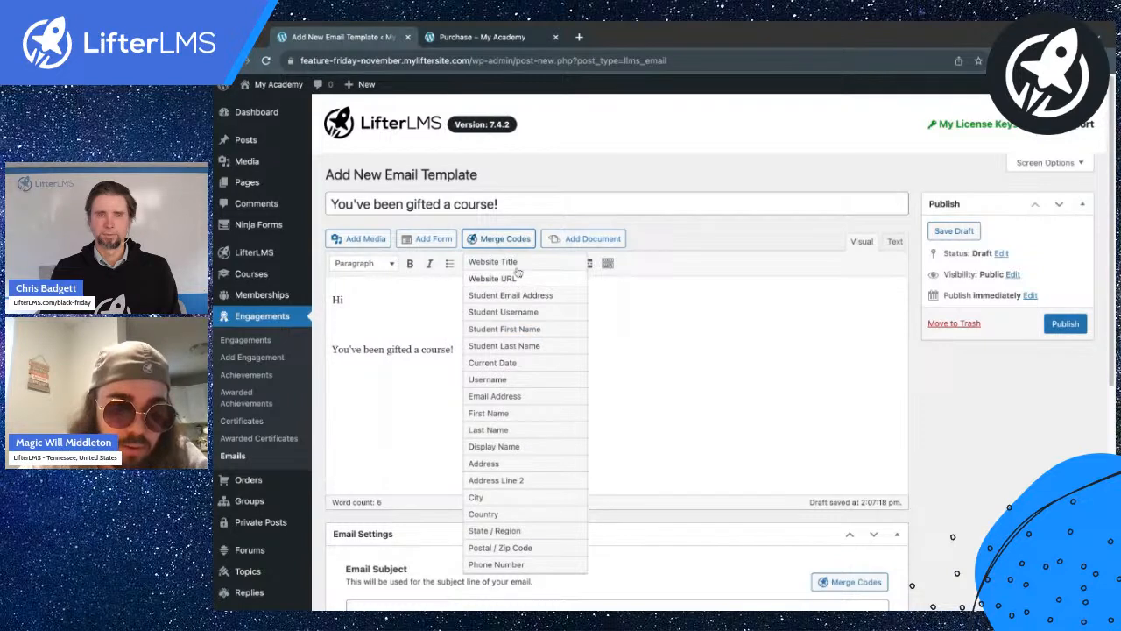
{"action": "left_click", "coordinate": [513, 412]}
{"action": "key", "text": "Delete"}
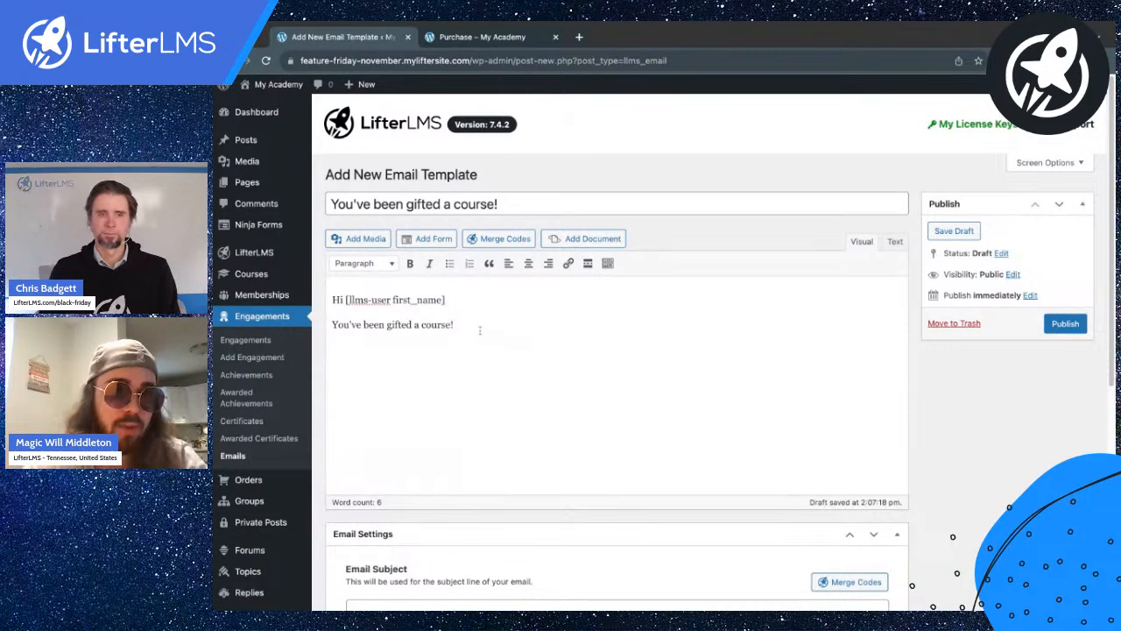
Add a line naming the gifter via the gifter first name code, then publish the template.
{"action": "scroll", "coordinate": [470, 375], "scroll_direction": "down", "scroll_amount": 3}
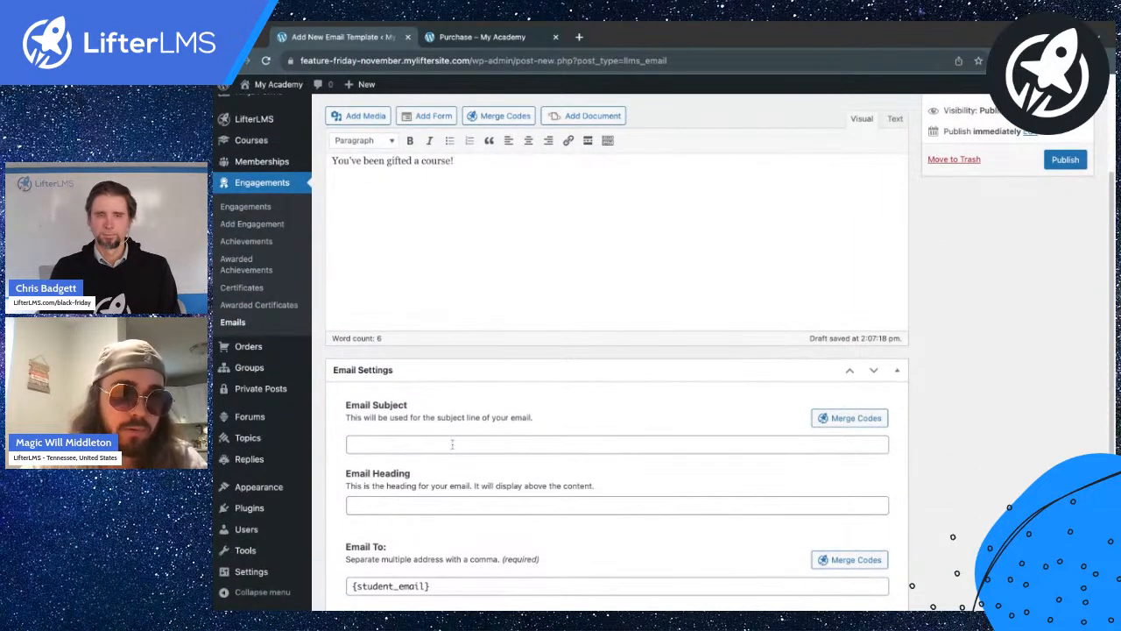
{"action": "scroll", "coordinate": [452, 444], "scroll_direction": "up", "scroll_amount": 1}
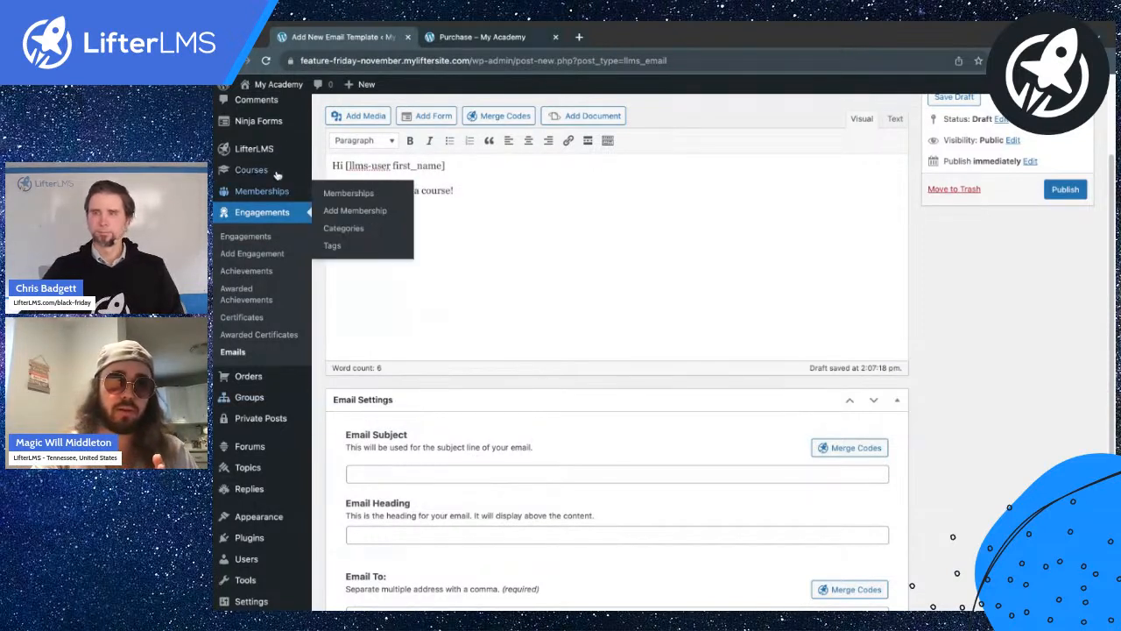
{"action": "mouse_move", "coordinate": [278, 160]}
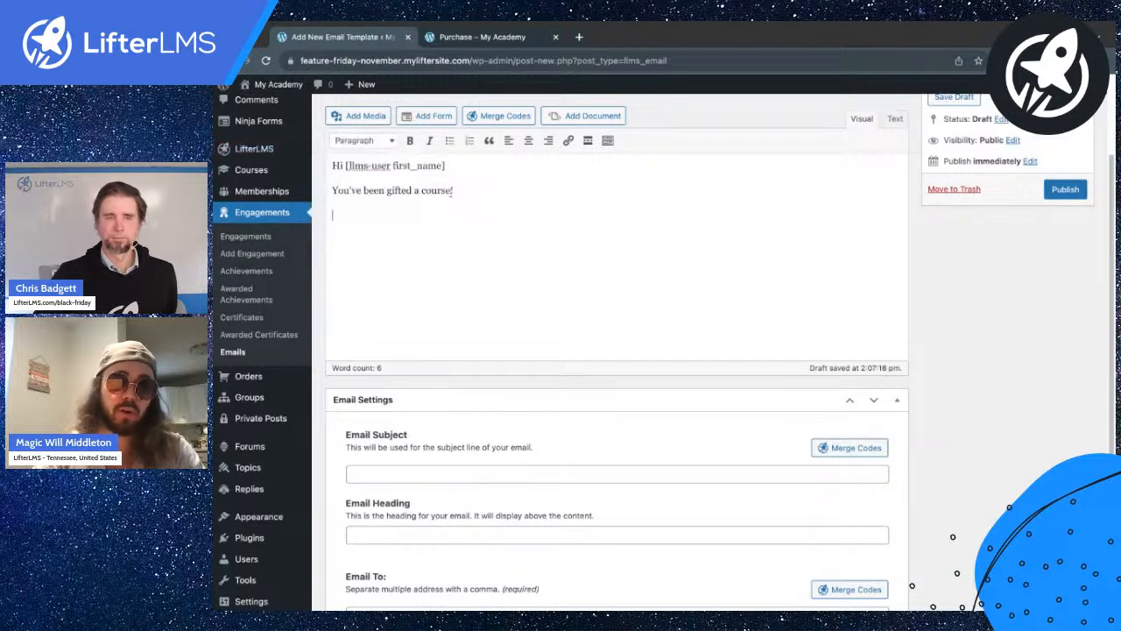
{"action": "type", "text": "by ["}
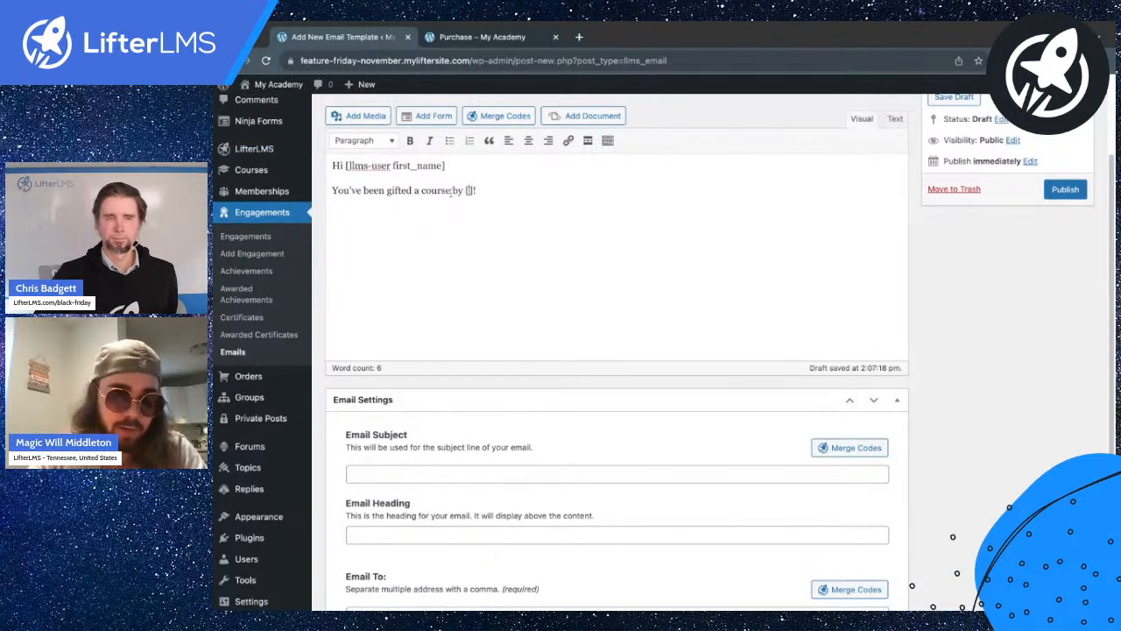
{"action": "type", "text": "gifter_first nam"}
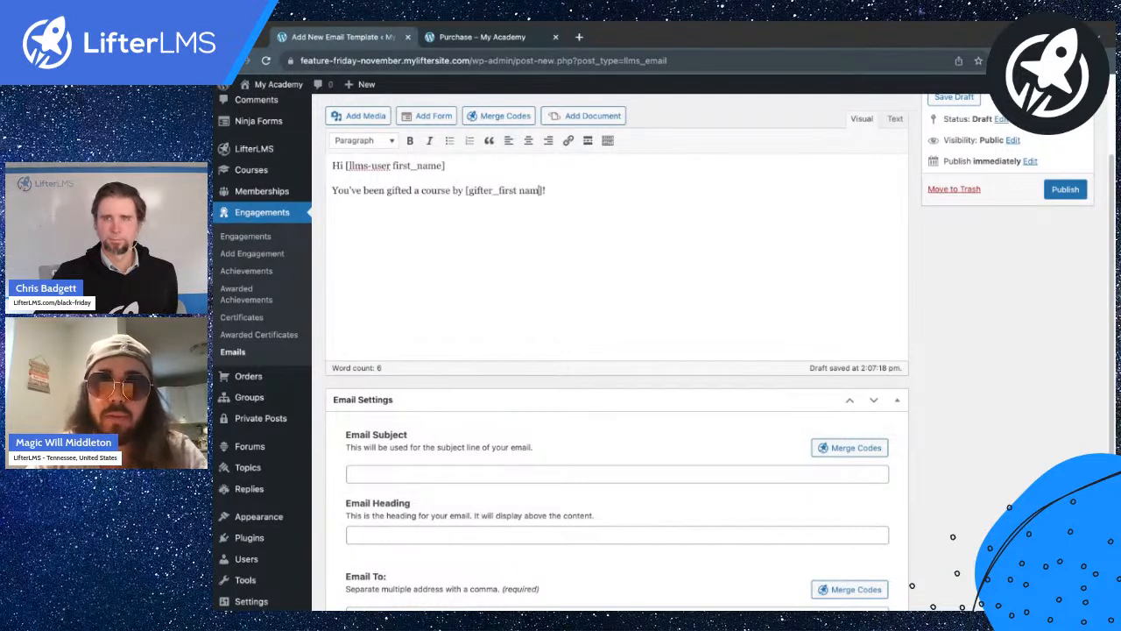
{"action": "type", "text": "e"}
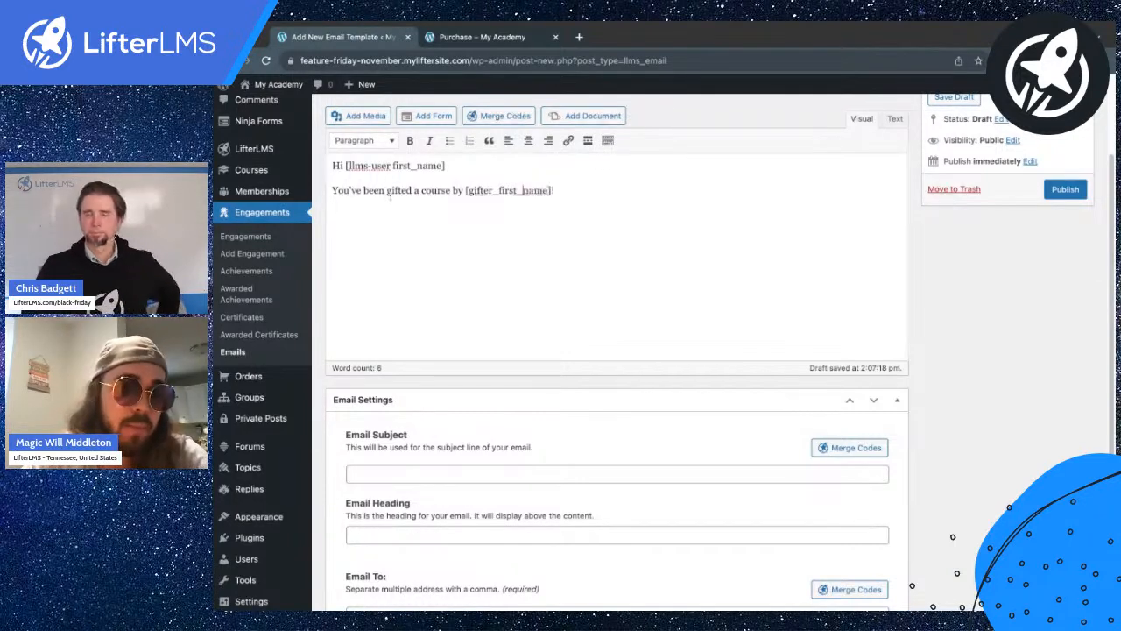
{"action": "left_click_drag", "start_coordinate": [369, 192], "coordinate": [565, 196]}
{"action": "left_click", "coordinate": [569, 205]}
{"action": "scroll", "coordinate": [507, 317], "scroll_direction": "down", "scroll_amount": 1}
{"action": "scroll", "coordinate": [507, 317], "scroll_direction": "down", "scroll_amount": 1}
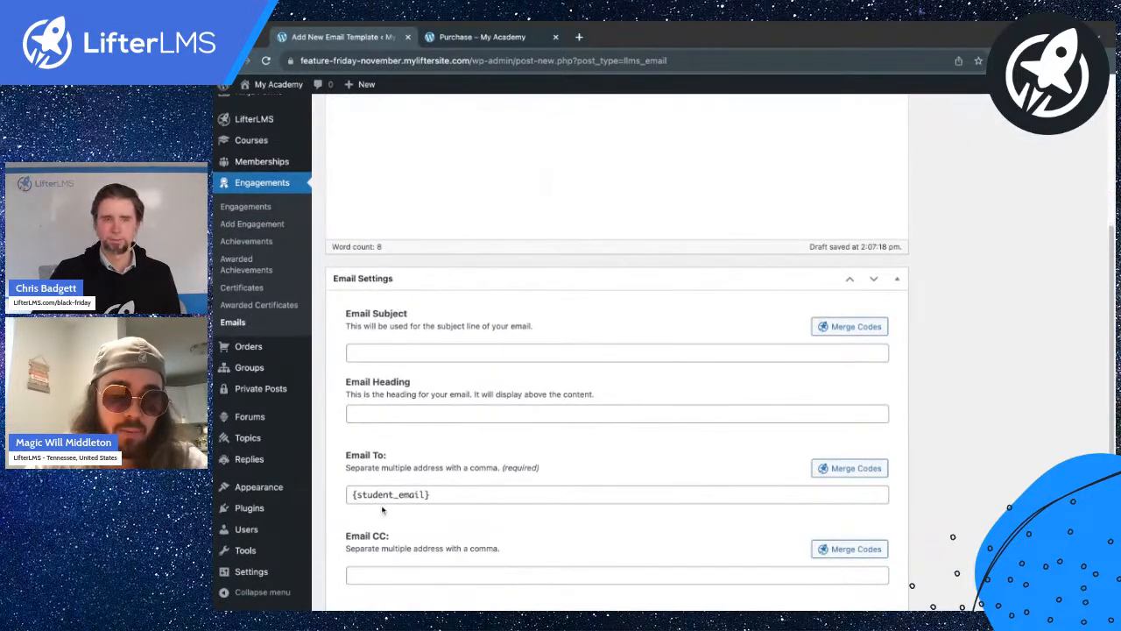
{"action": "scroll", "coordinate": [423, 493], "scroll_direction": "up", "scroll_amount": 2}
{"action": "left_click", "coordinate": [1065, 208]}
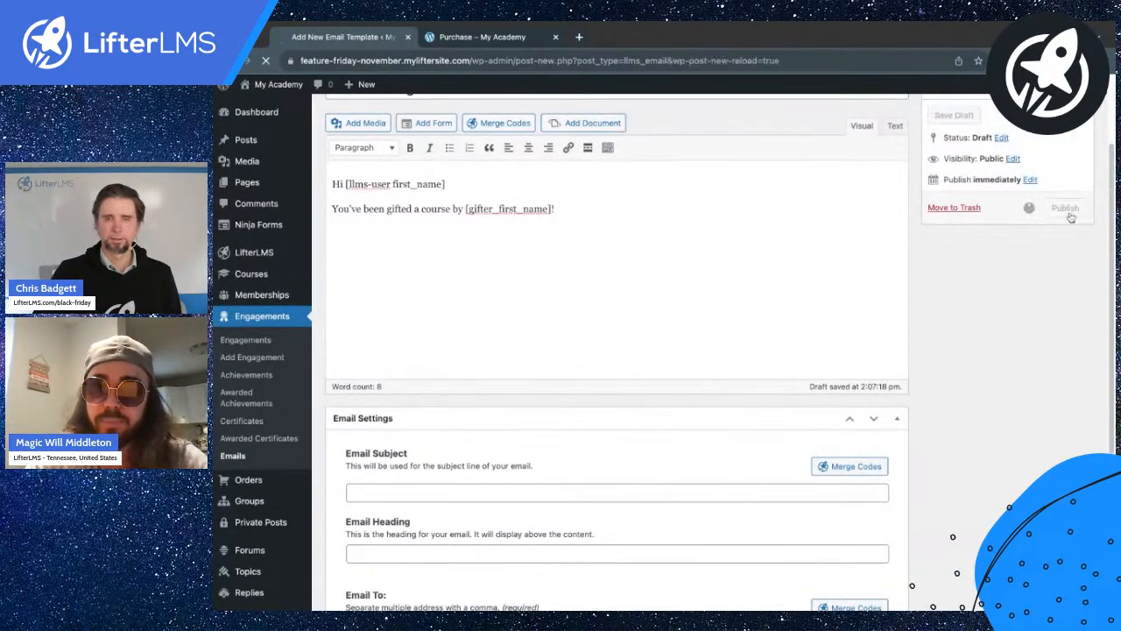
Create a new engagement titled 'Gift a course Saving Strategy'.
{"action": "left_click", "coordinate": [259, 357]}
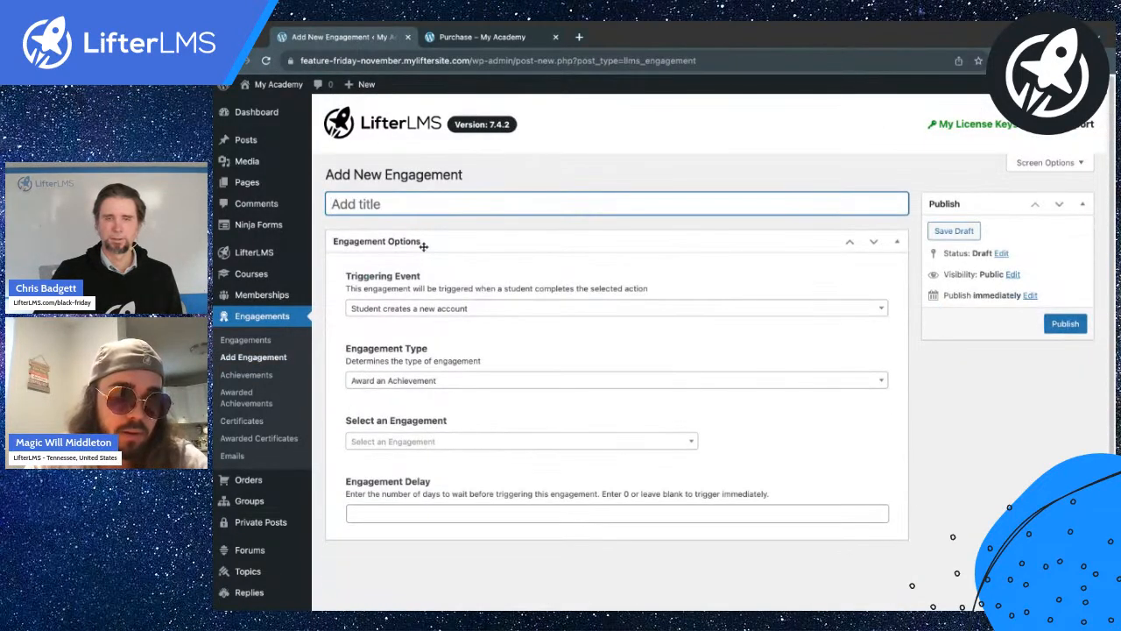
{"action": "type", "text": "Gift a course A"}
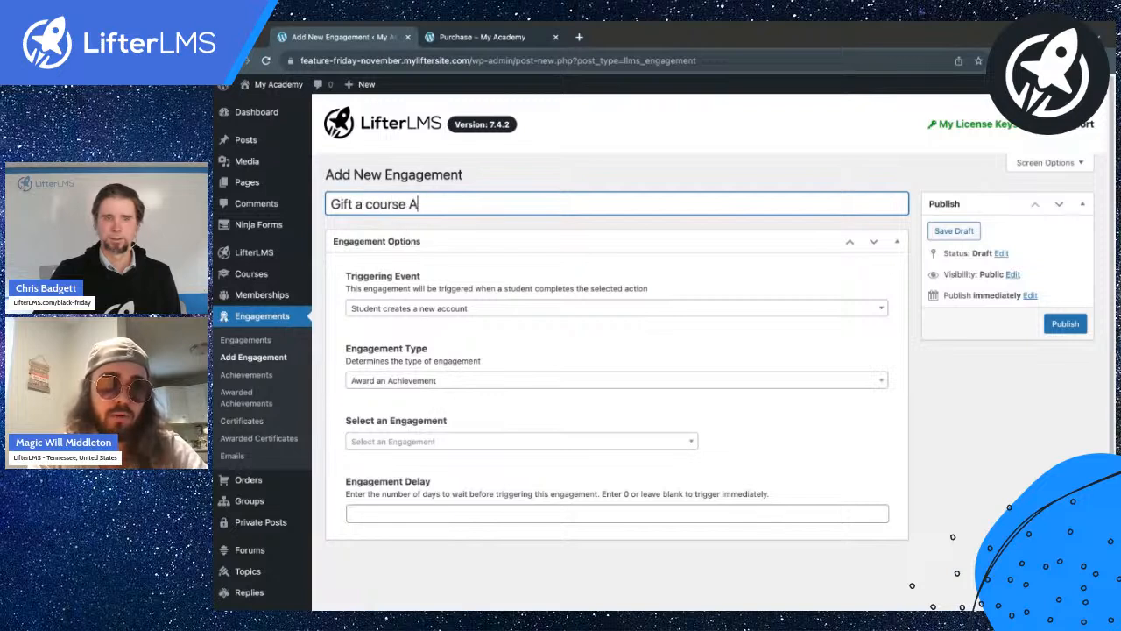
{"action": "key", "text": "BackSpace"}
{"action": "type", "text": "Saving Strategy"}
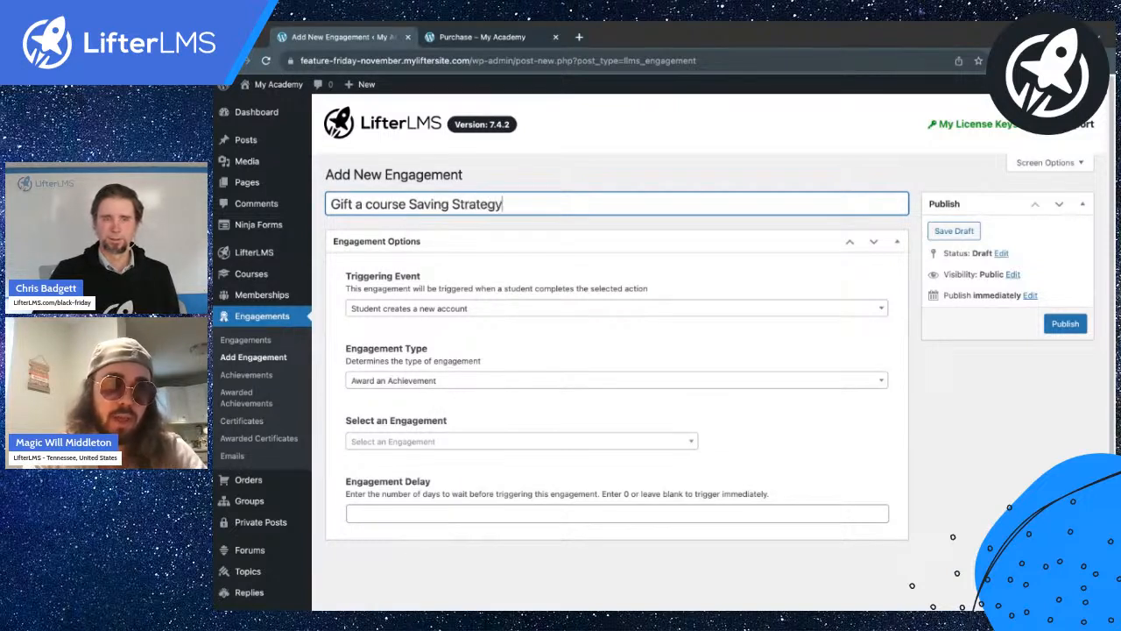
Set the trigger to Student Purchases an Access Plan and search plans for 'gif'.
{"action": "left_click", "coordinate": [408, 311]}
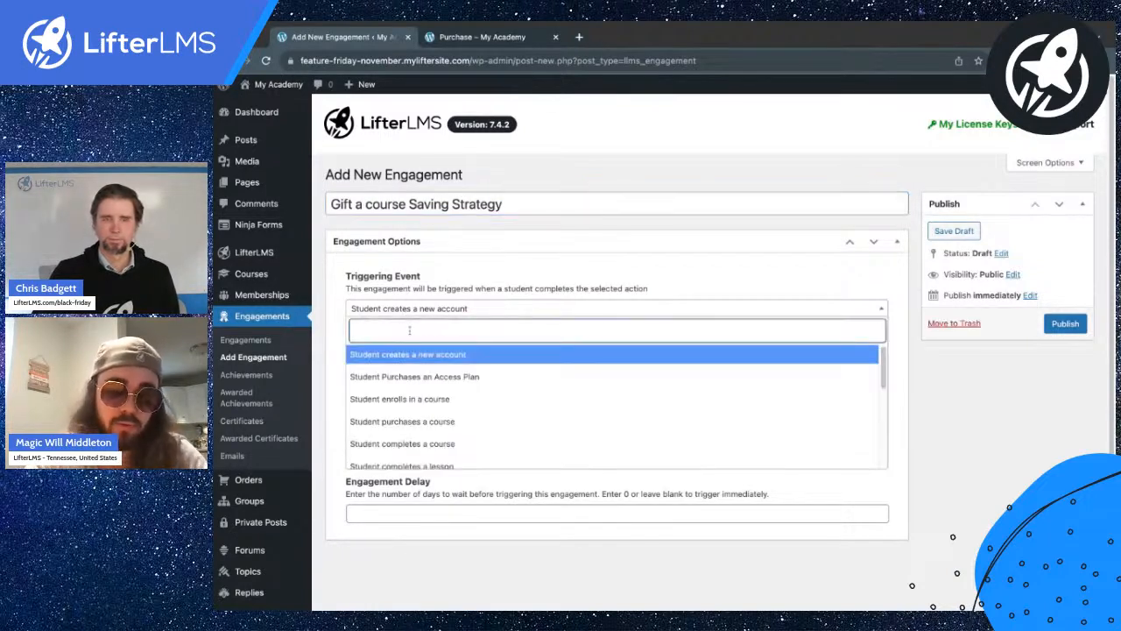
{"action": "type", "text": "acc"}
{"action": "left_click", "coordinate": [431, 382]}
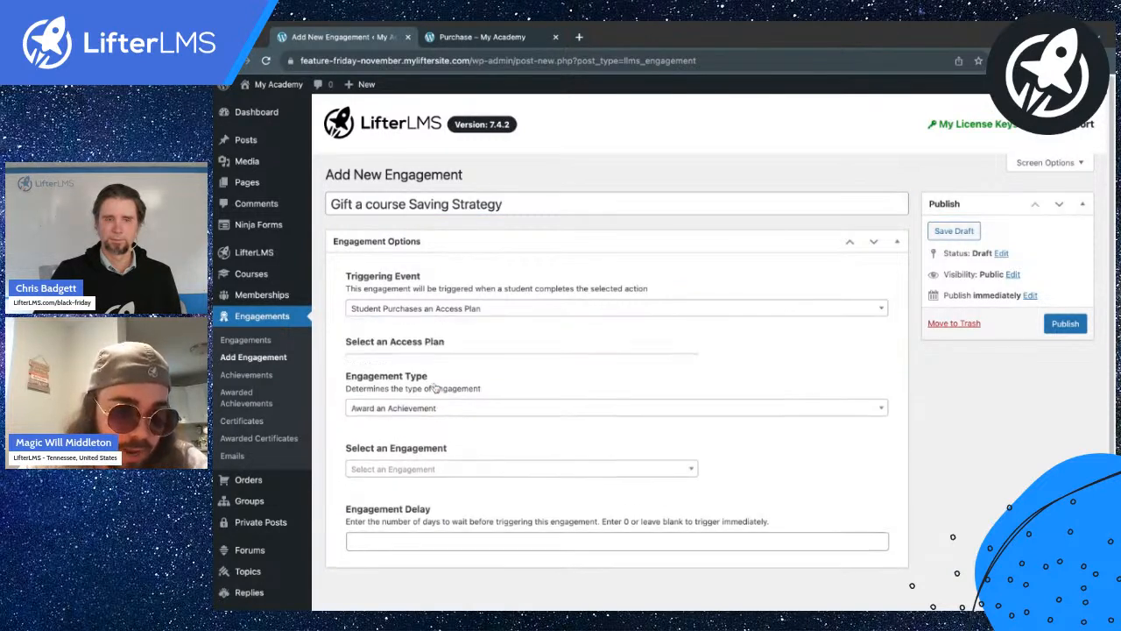
{"action": "left_click", "coordinate": [426, 371]}
{"action": "type", "text": "gif"}
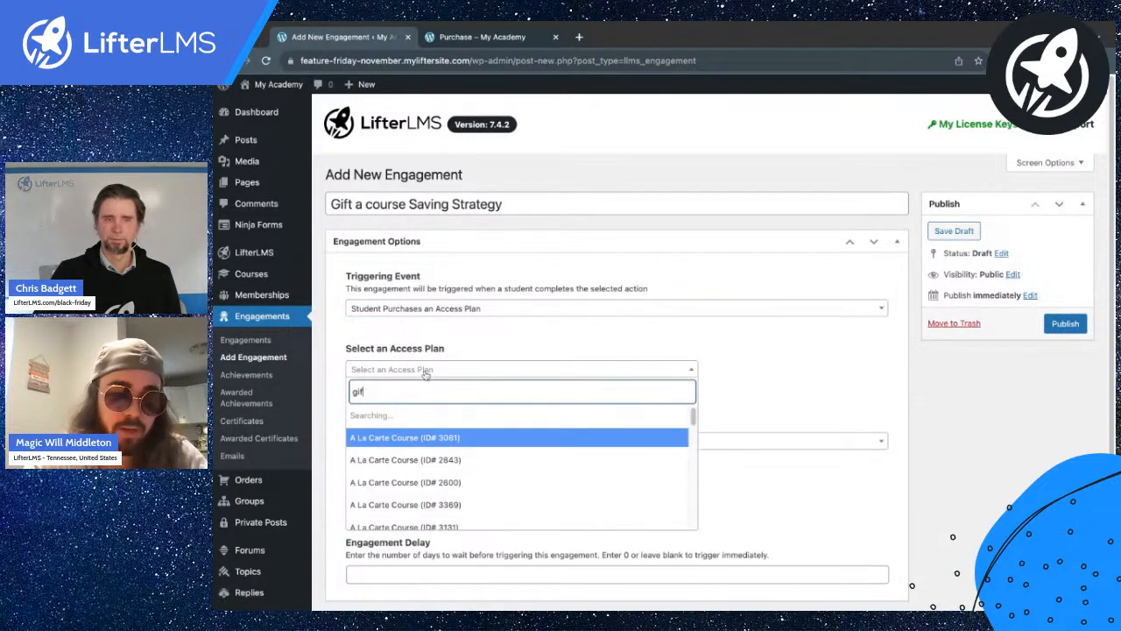